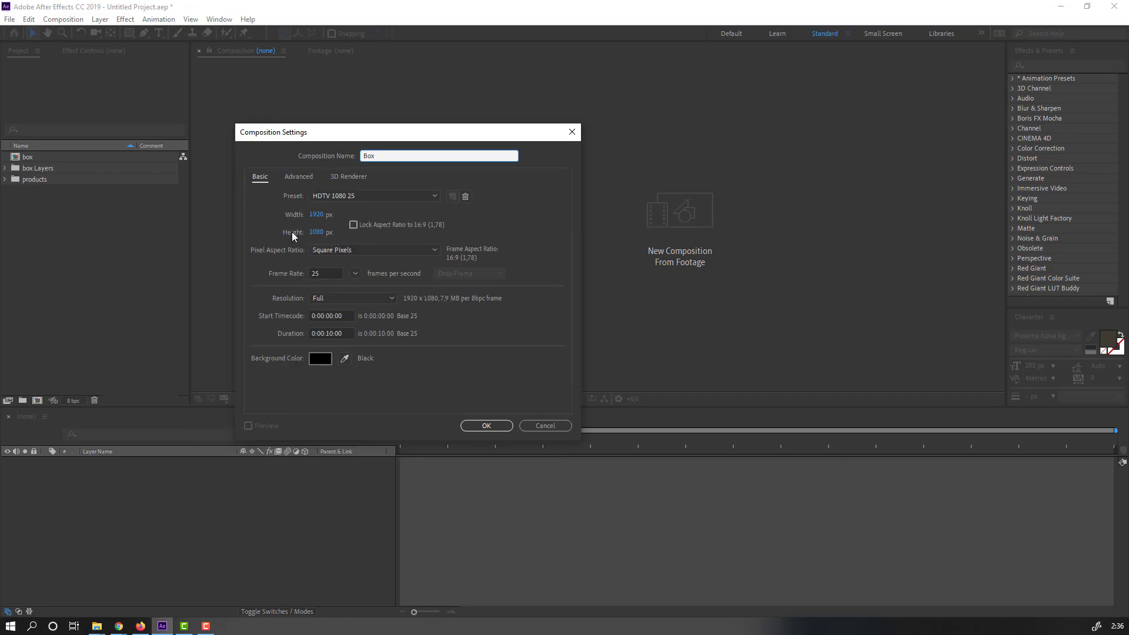
Step: Set the new Box composition's width and height to 1000 px each
left_click(318, 215)
type("10")
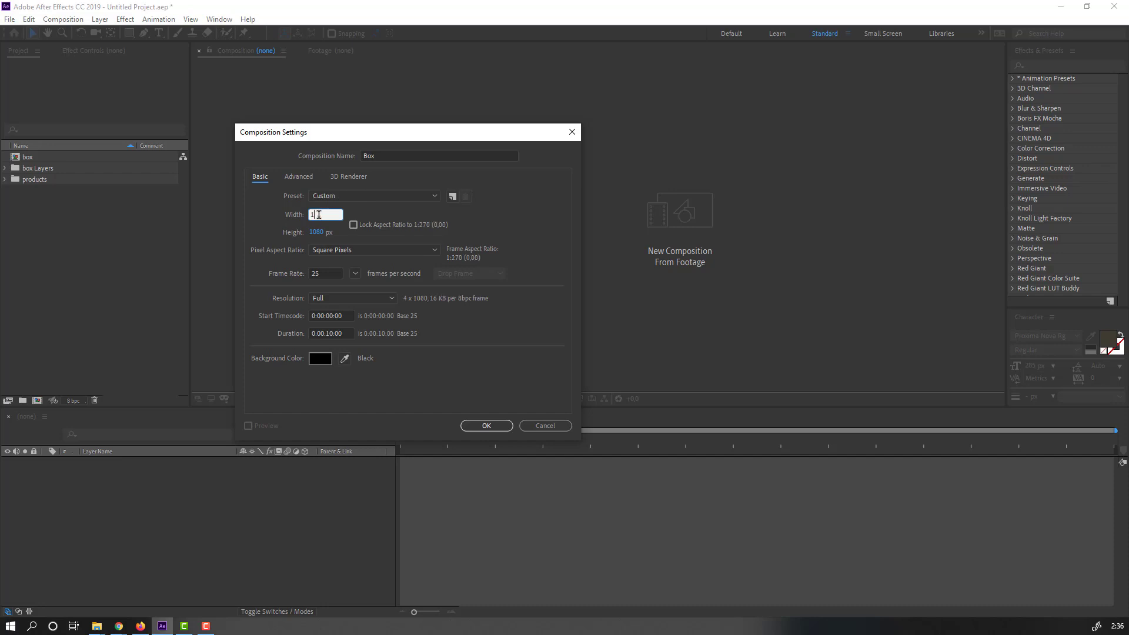
type("00")
left_click(321, 233)
type("1000")
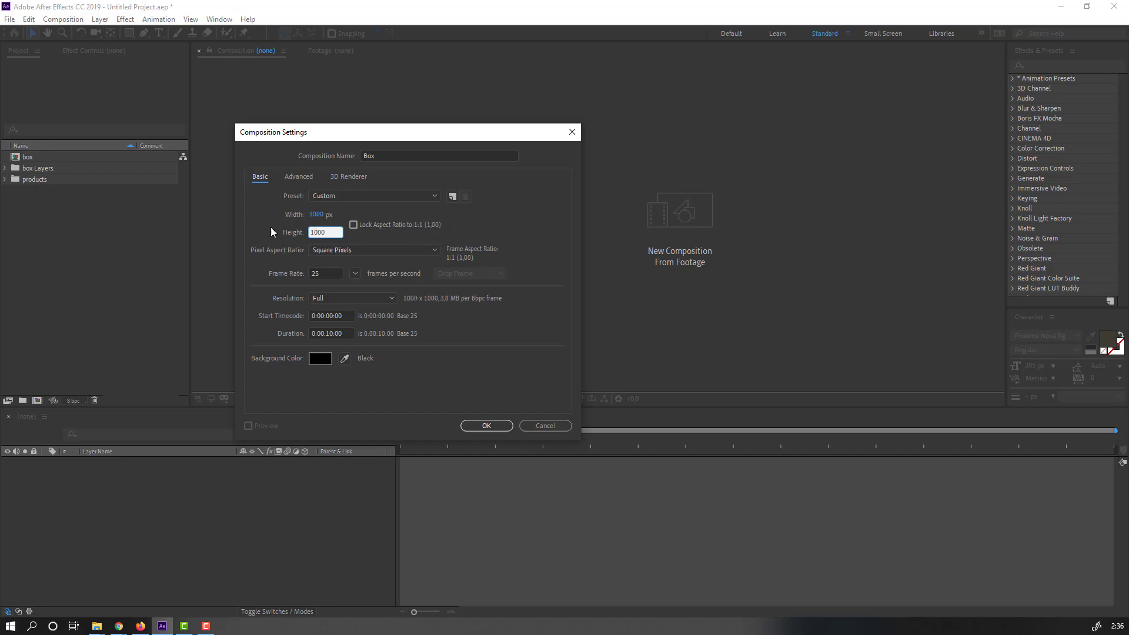
left_click(267, 251)
Step: Keep the frame rate at 25 fps, set the duration to 6 seconds and create the composition
left_click(330, 274)
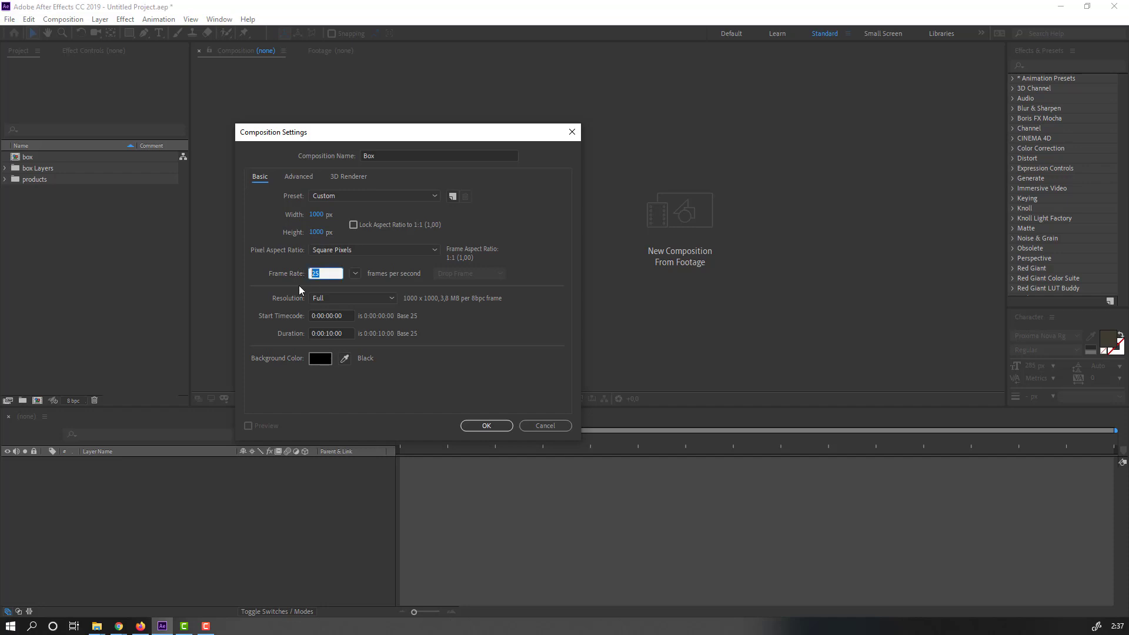
left_click(268, 291)
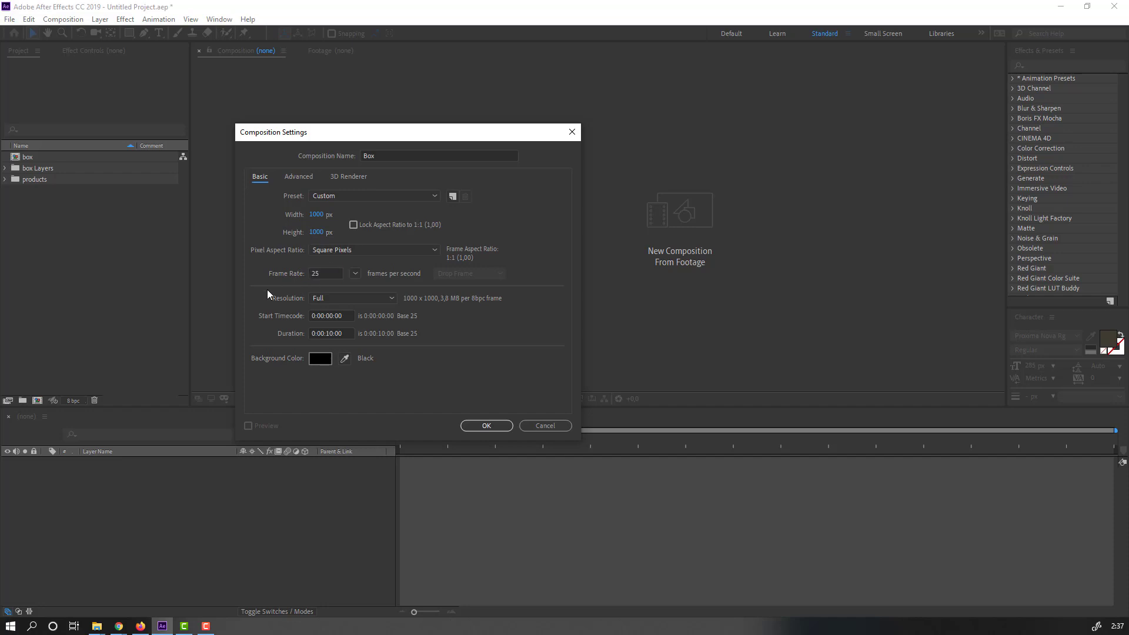
left_click(330, 333)
type("06")
left_click(473, 428)
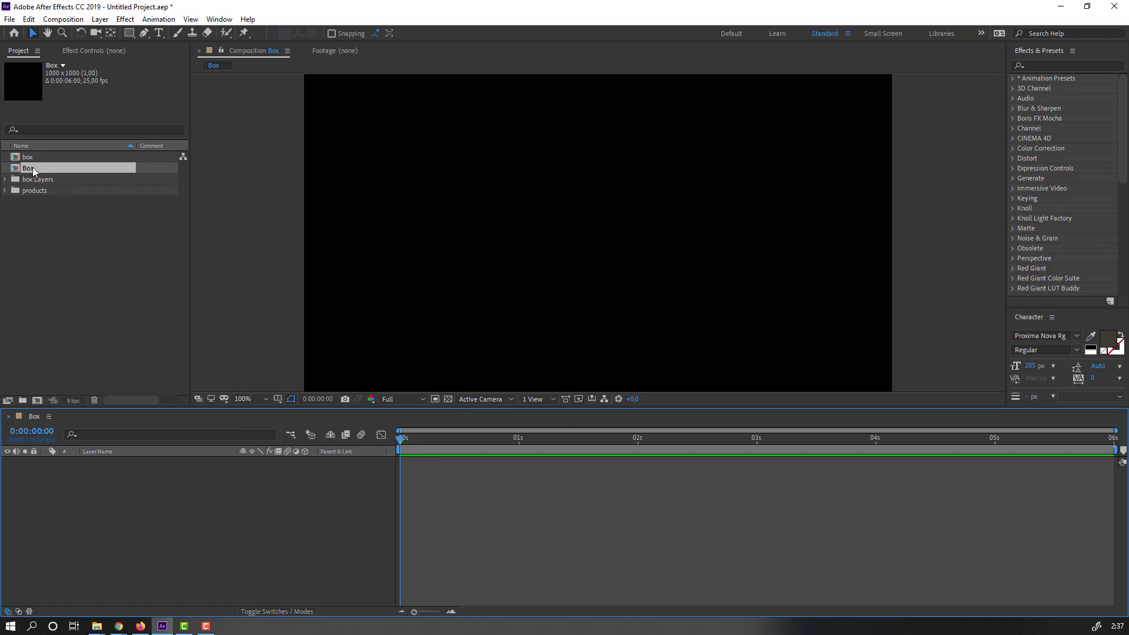
Step: Copy the Layer 3 and OBJECTS layers from the existing lowercase box composition into the new Box composition
double_click(28, 158)
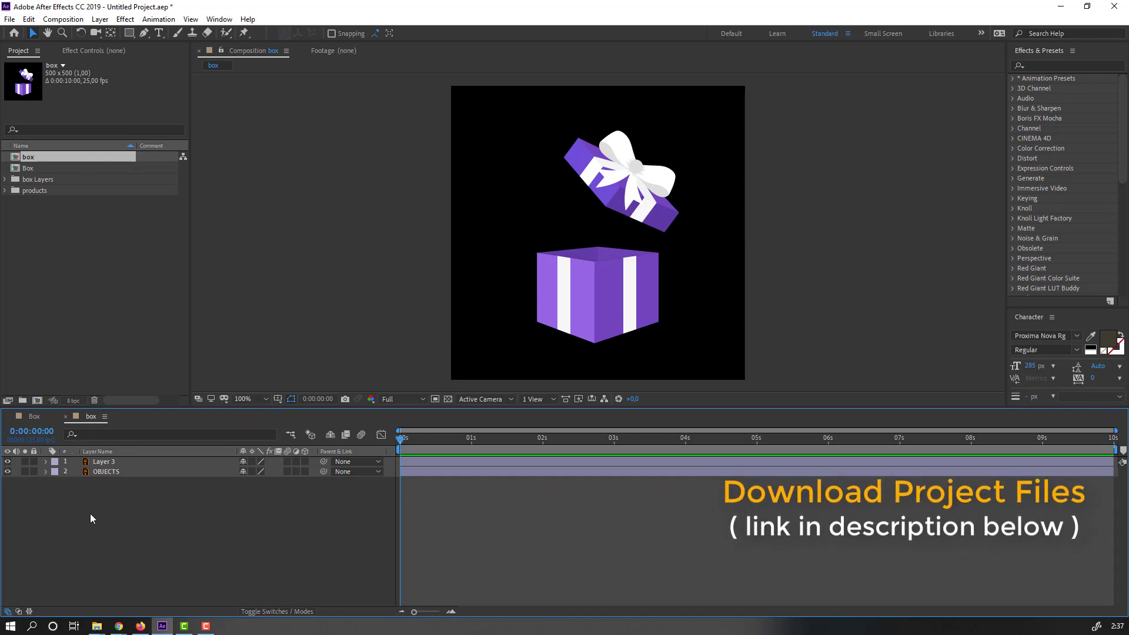
left_click_drag(83, 511, 98, 464)
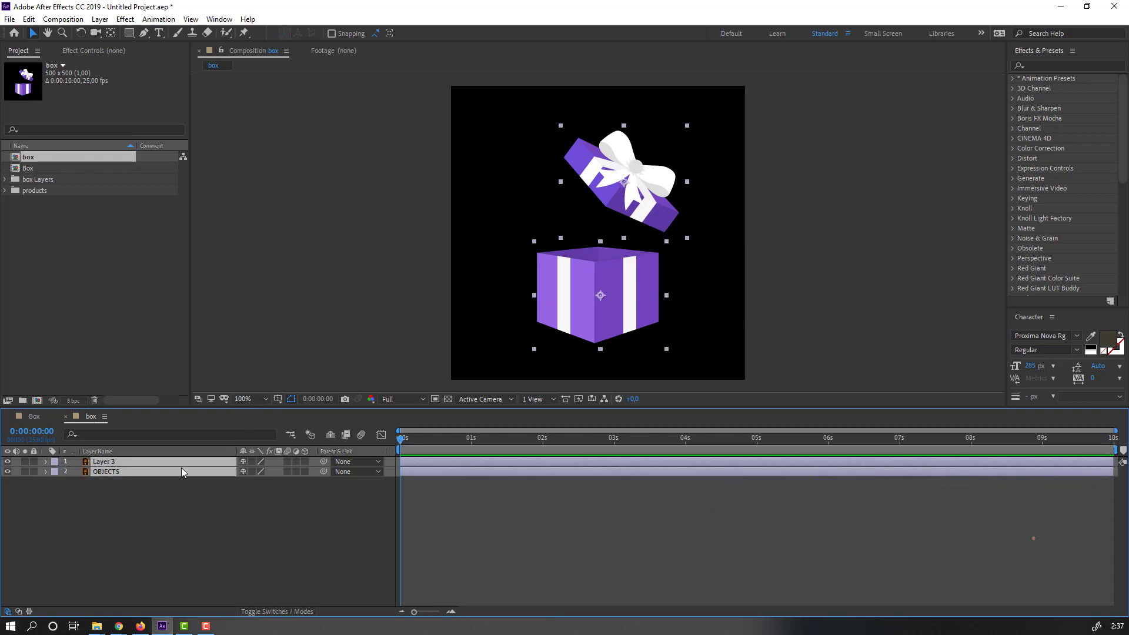
left_click(65, 417)
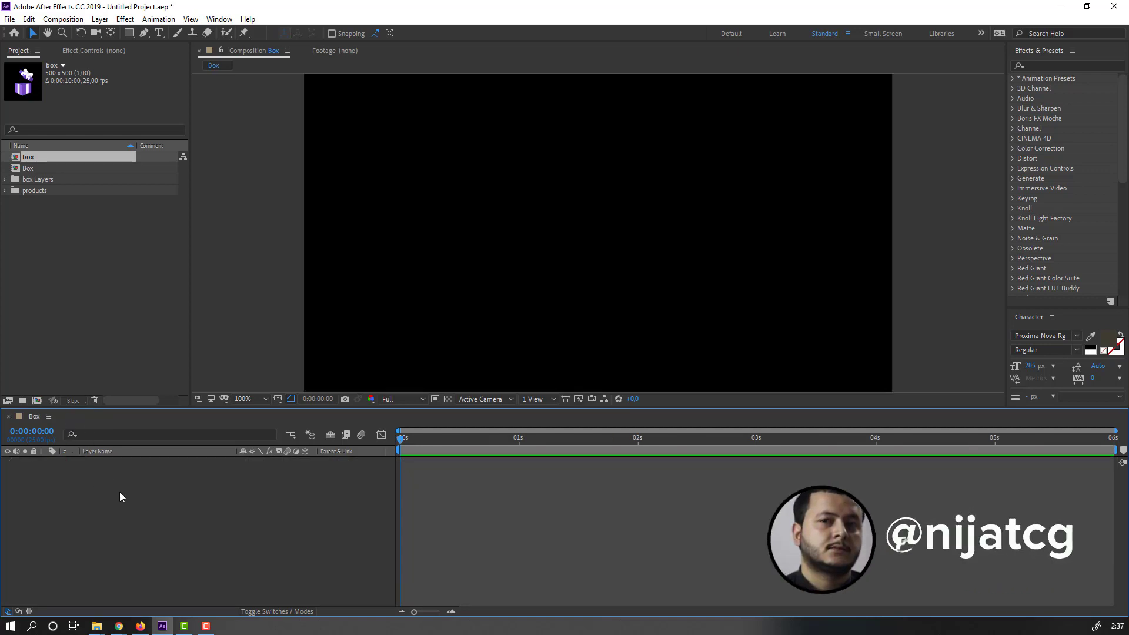
key("ctrl+v")
Step: Move the two pasted gift box layers together to the centre of the frame
key("comma")
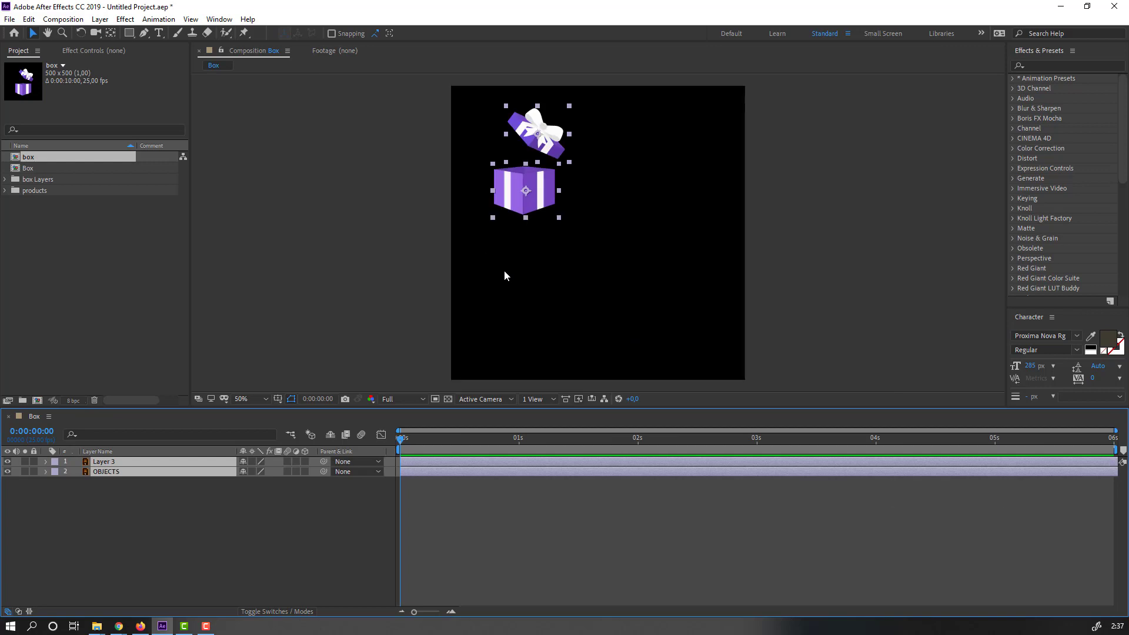
left_click_drag(535, 185, 606, 267)
left_click(122, 522)
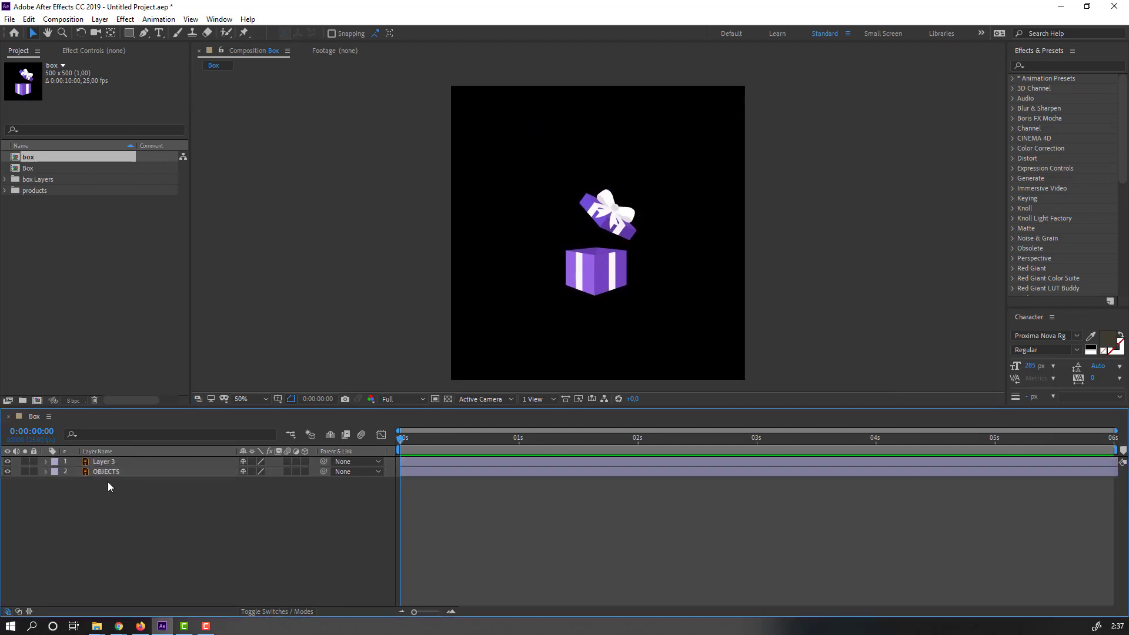
Step: Rename the lid layer, Layer 3, as box_2
left_click(113, 466)
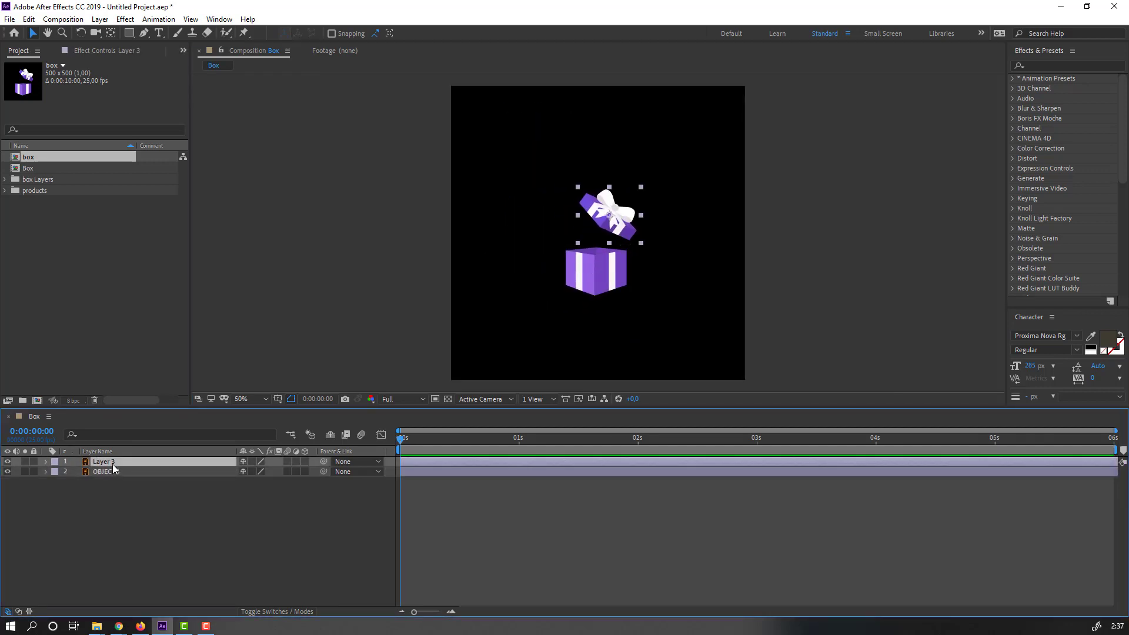
key("Return")
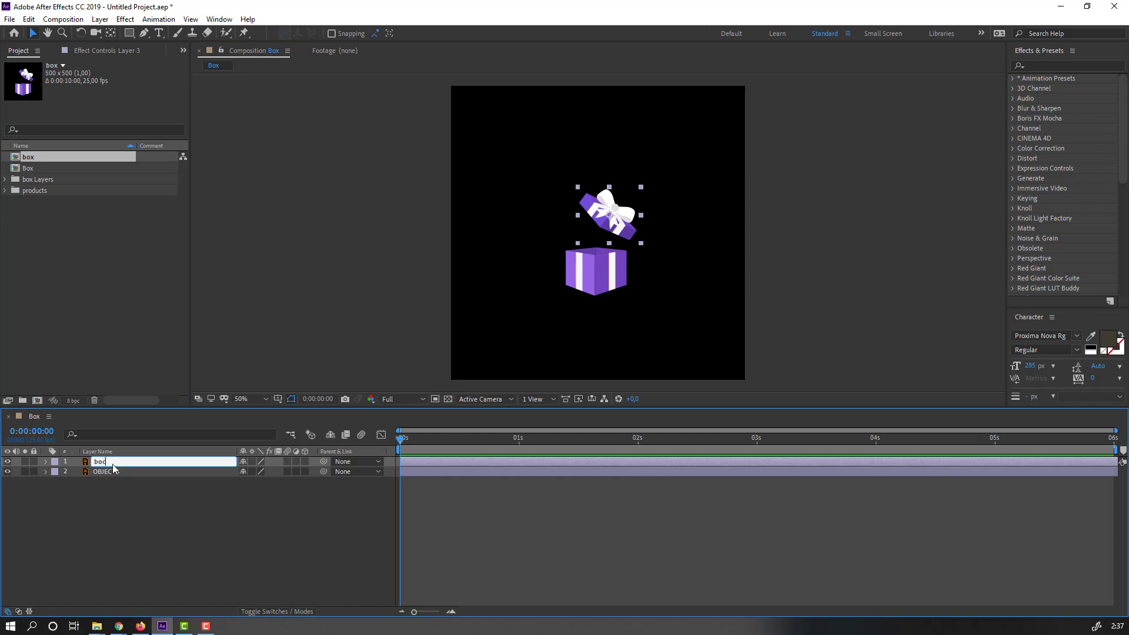
type("box_2")
key("Return")
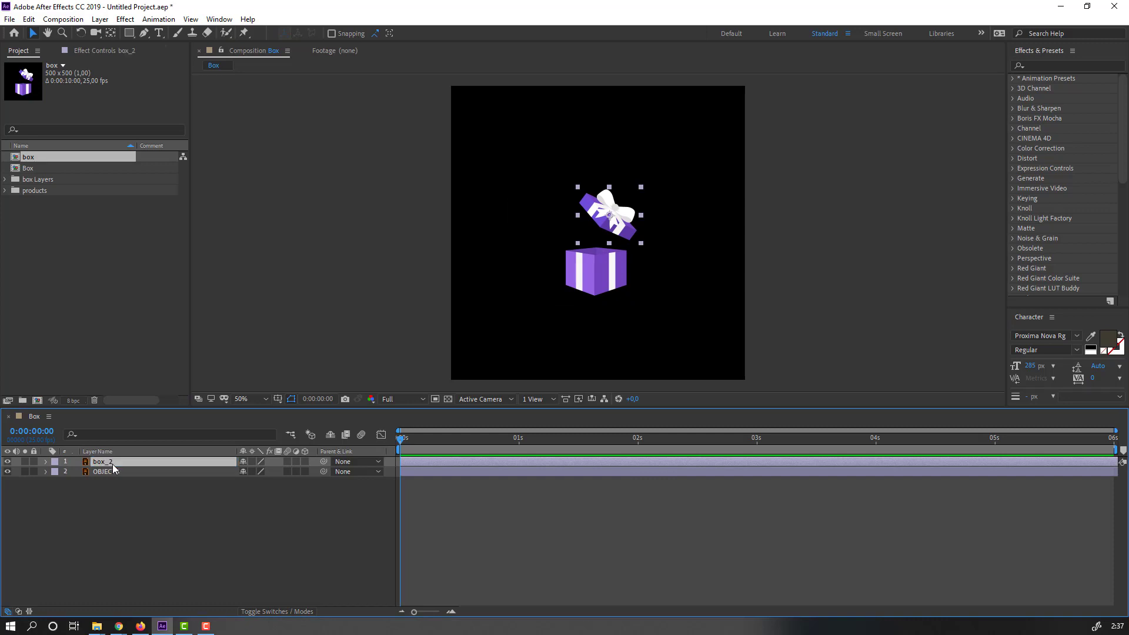
Step: Rename the OBJECTS layer as box_1
left_click(114, 474)
key("Return")
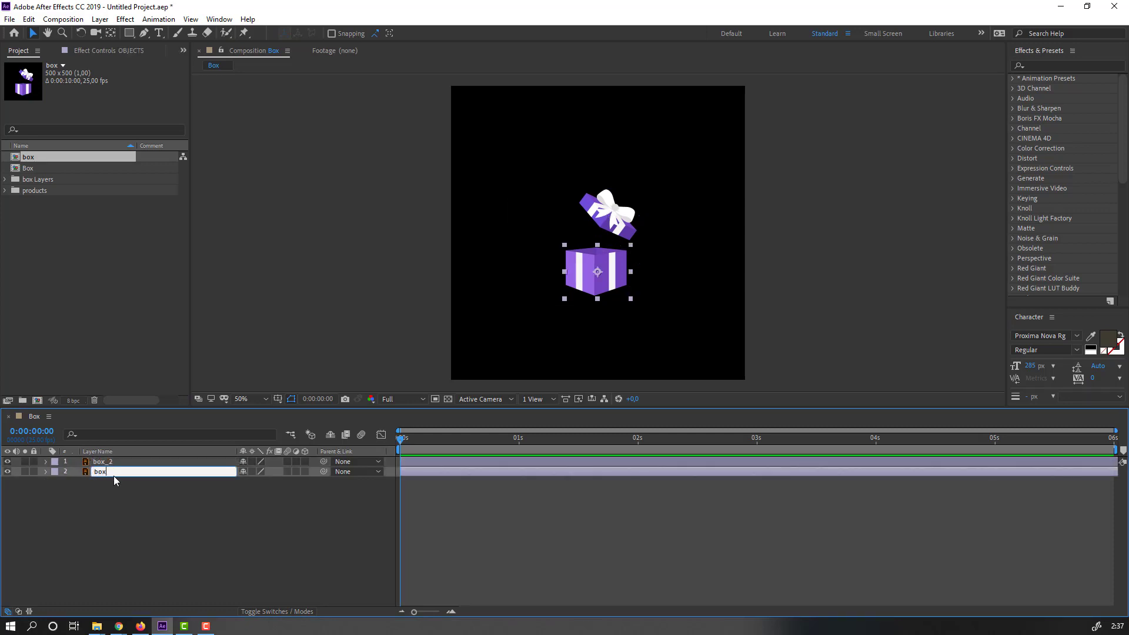
type("box_1")
key("Return")
left_click(125, 517)
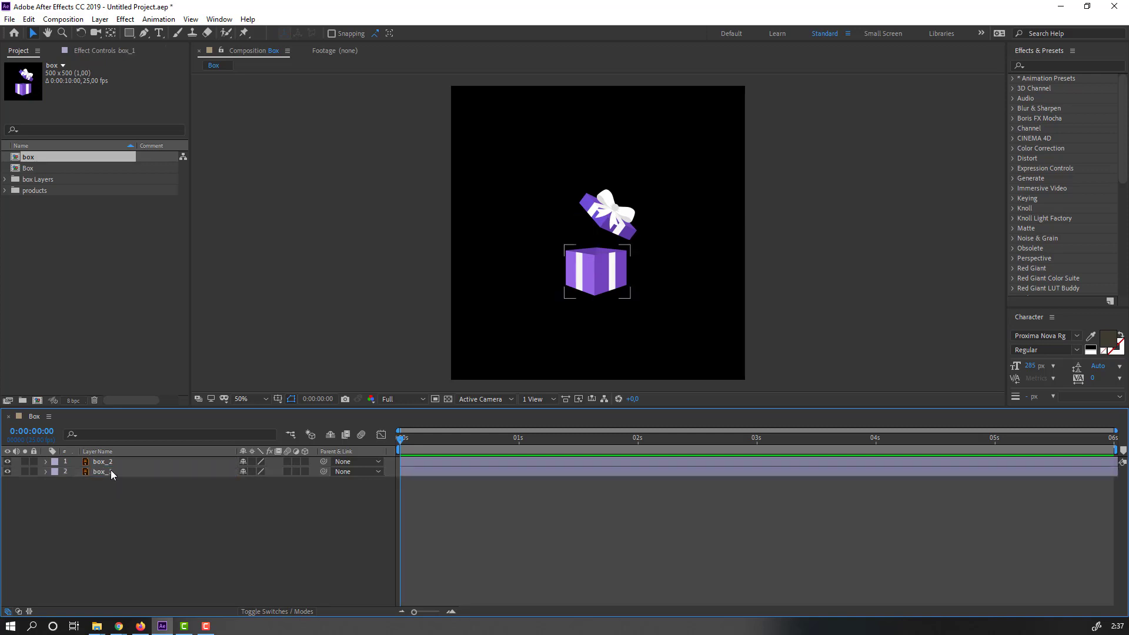
Step: Parent the box_2 lid layer to box_1
left_click(109, 462)
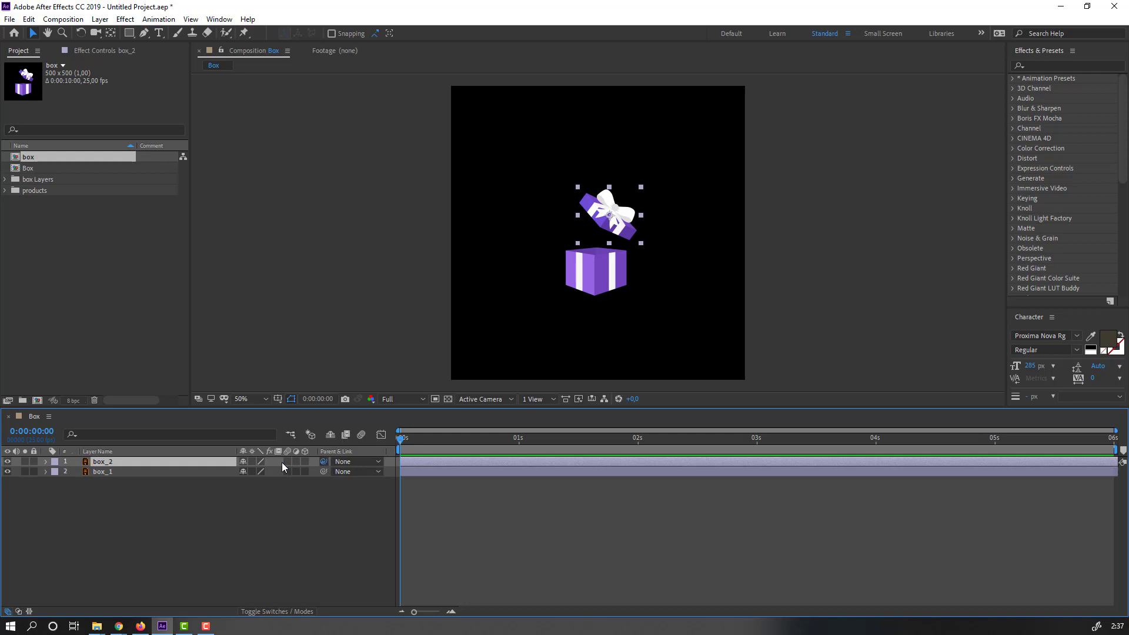
left_click_drag(282, 467, 109, 473)
Step: Scale up box_1 until the gift box and lid nearly fill the frame's height, and shift it slightly lower
left_click(112, 474)
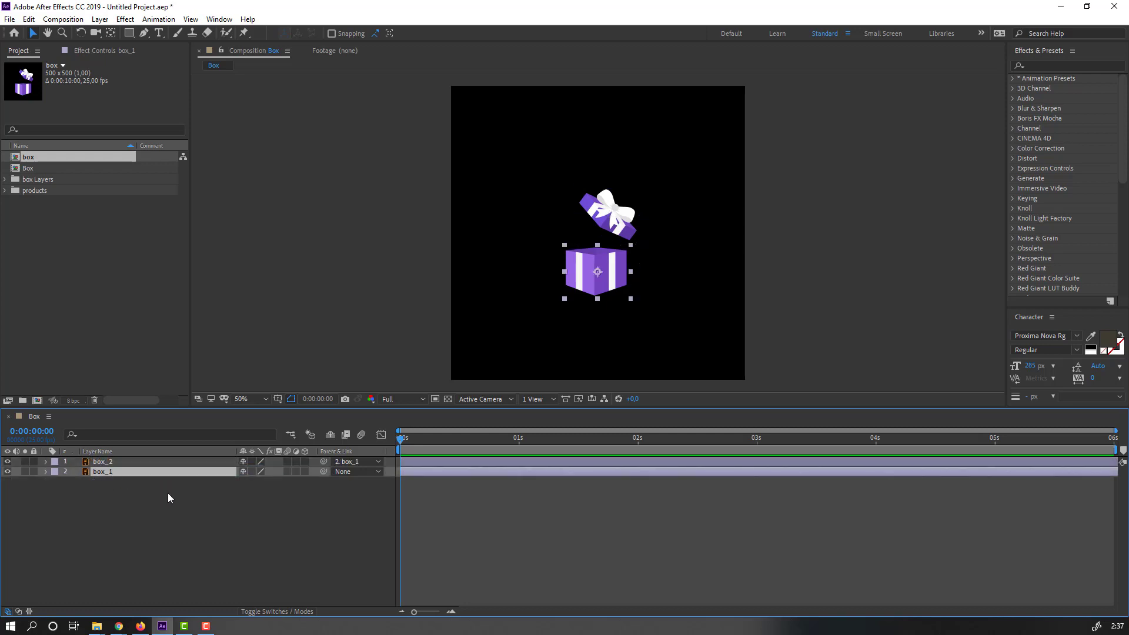
key("s")
left_click_drag(256, 481, 594, 310)
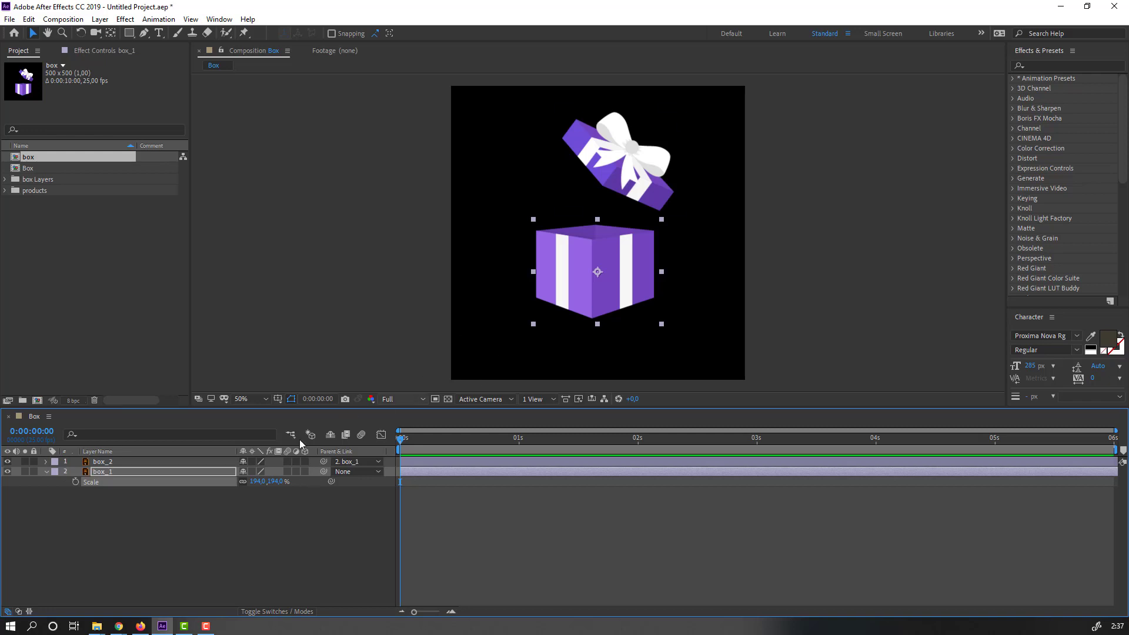
left_click_drag(252, 481, 639, 311)
left_click(80, 538)
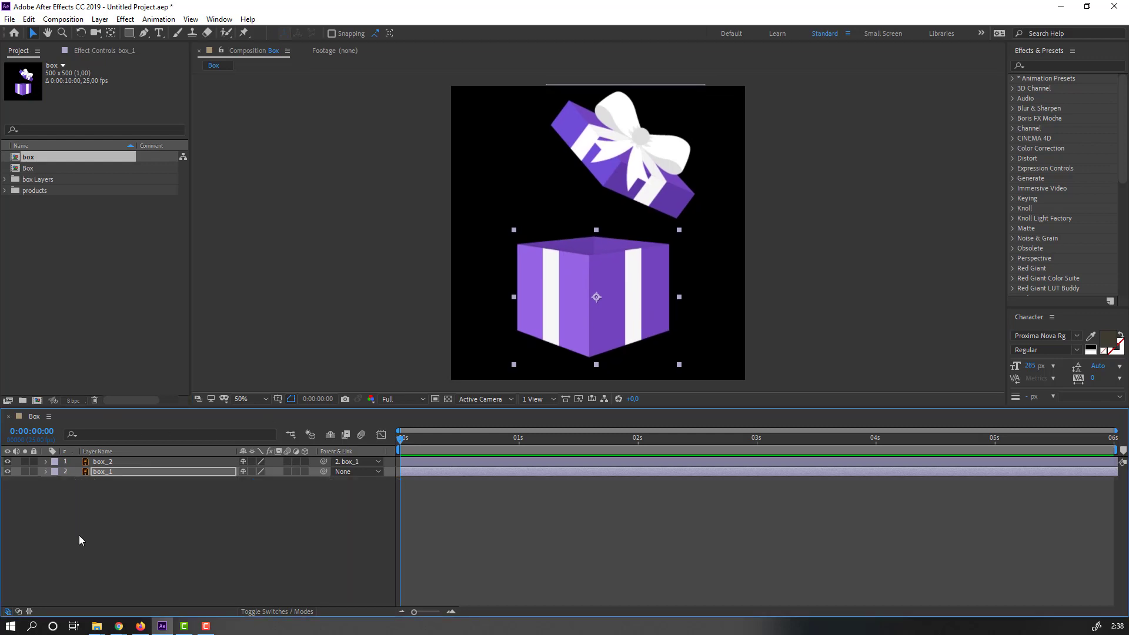
Step: Rotate the box_2 lid to about -34° and place it on top of the box to close it
left_click(610, 163)
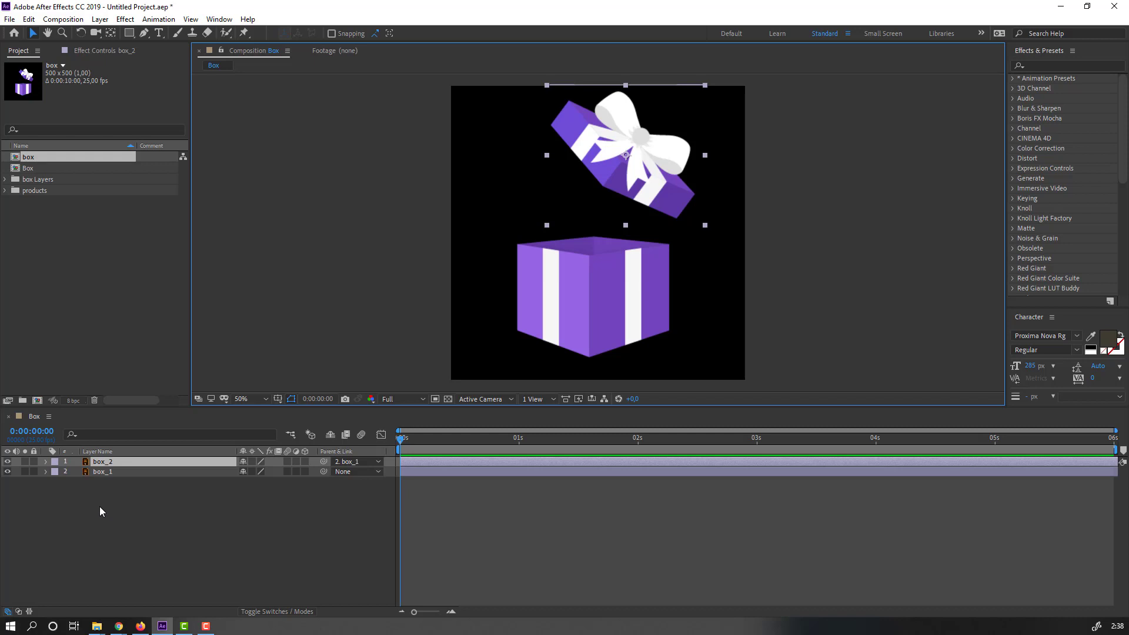
key("r")
left_click_drag(246, 472, 236, 472)
left_click_drag(628, 175, 598, 253)
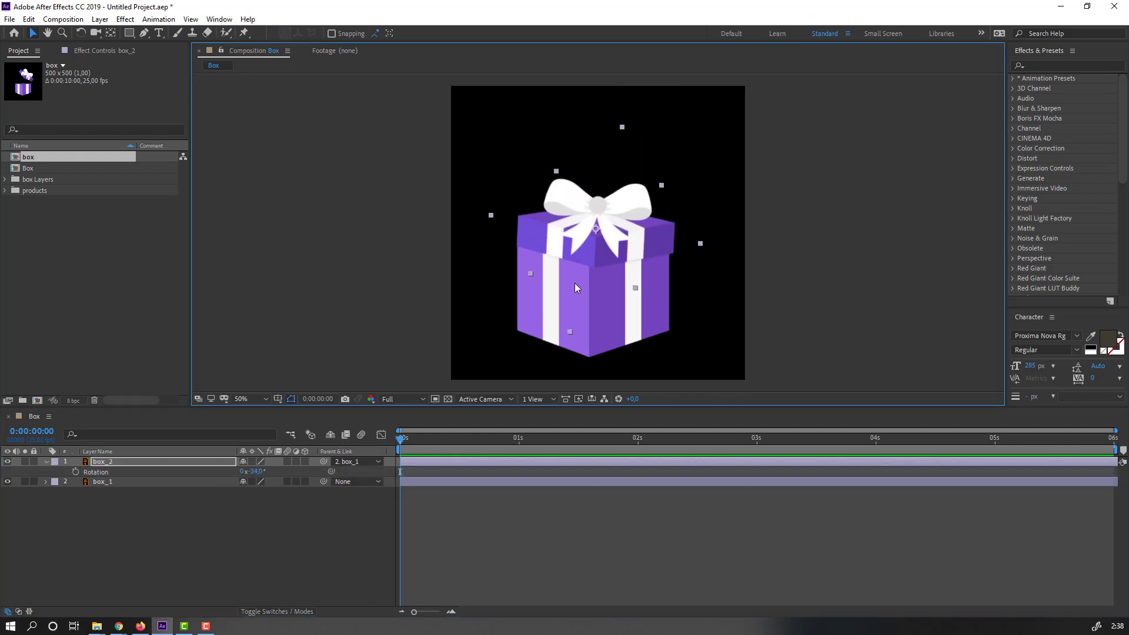
Step: Nudge the lid into line with the box's edges and ribbons, and set box_2's rotation to -35°
scroll(596, 245, "up", 2)
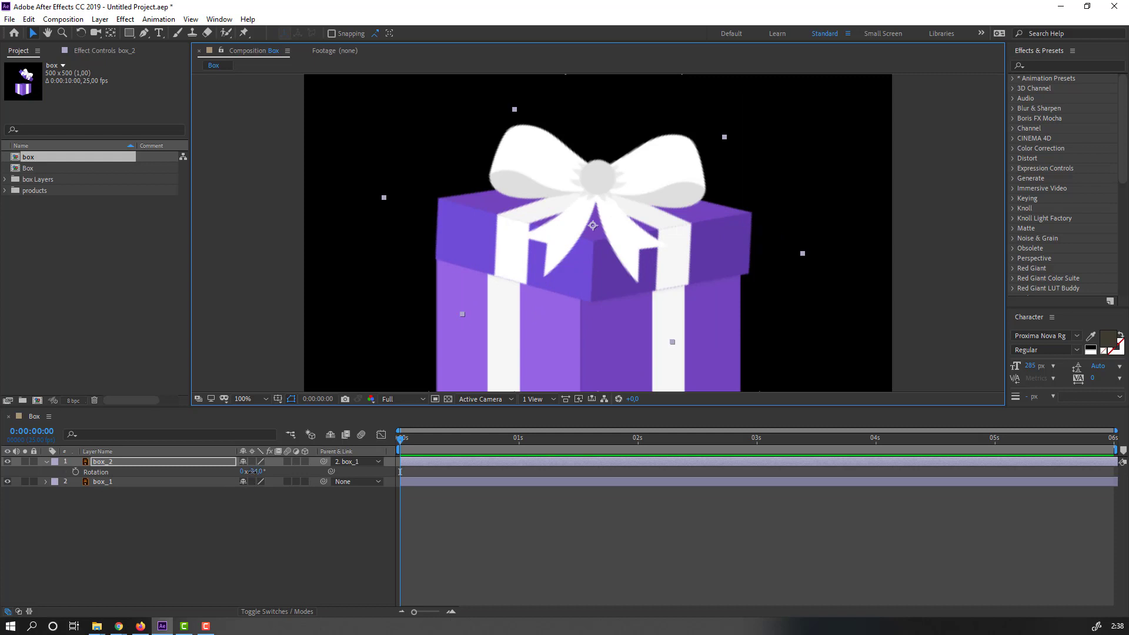
left_click_drag(253, 471, 248, 471)
mouse_move(612, 260)
left_mouse_down()
mouse_move(598, 246)
mouse_move(607, 253)
left_mouse_up()
left_click(253, 472)
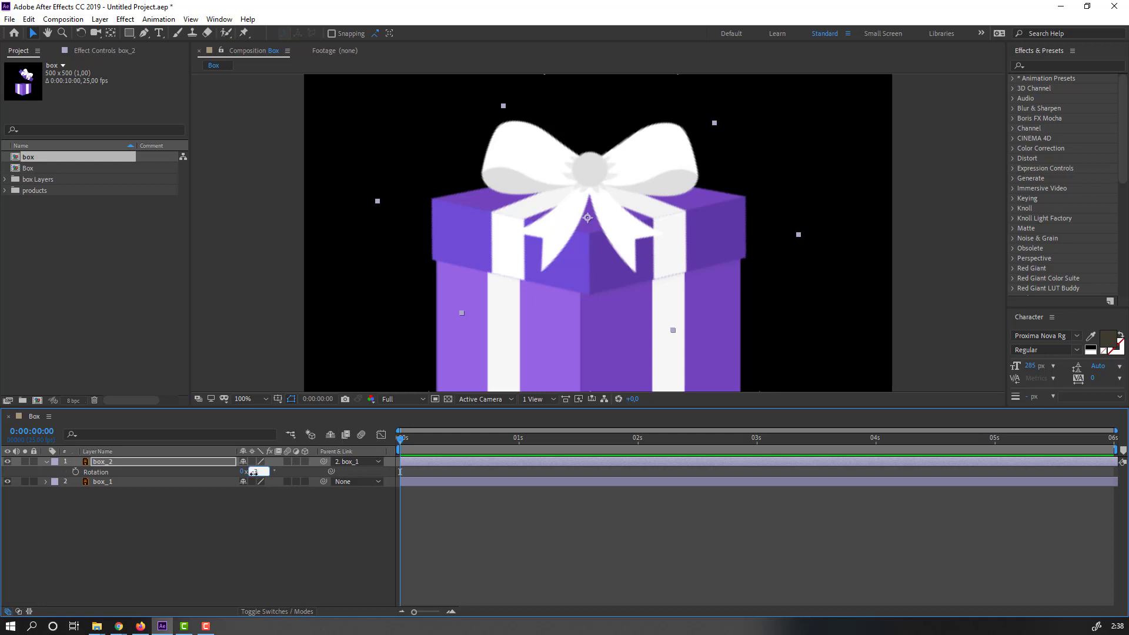
type("-35")
key("Return")
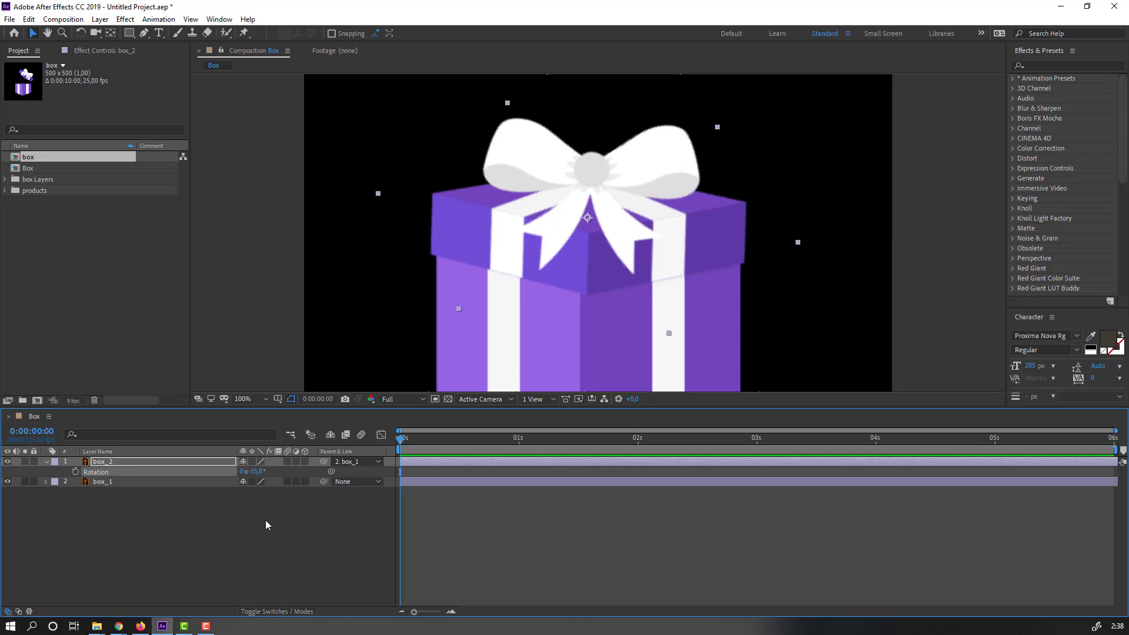
key("comma")
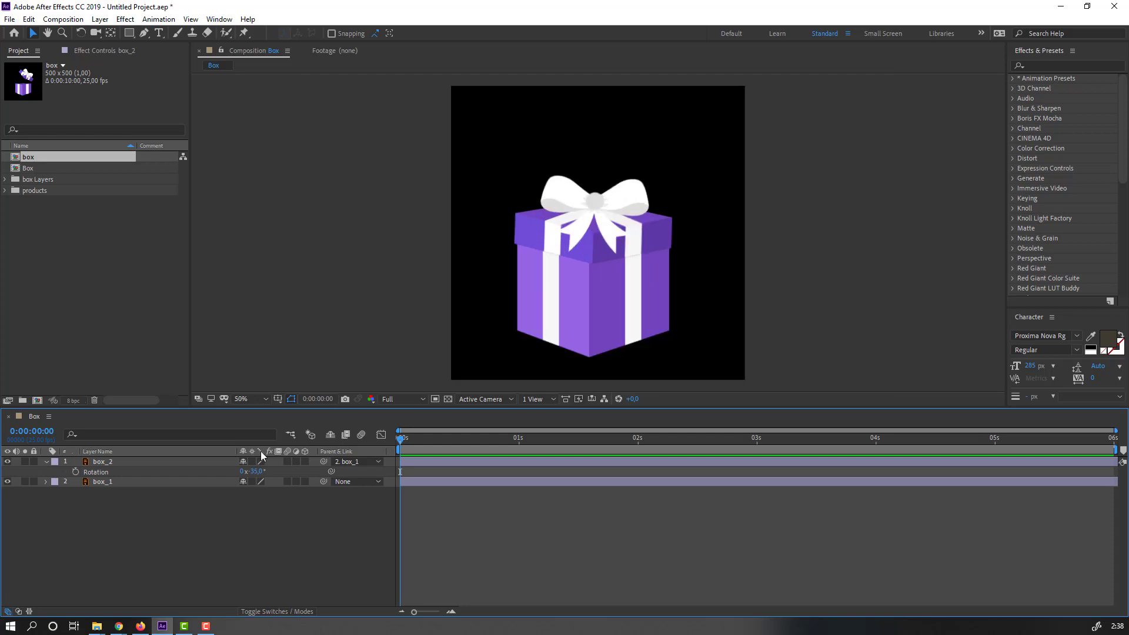
left_click(46, 461)
Step: Keyframe box_1's position at 1 second, and at 0 seconds move it straight below the frame to about 485.5, 1473.5
key("comma")
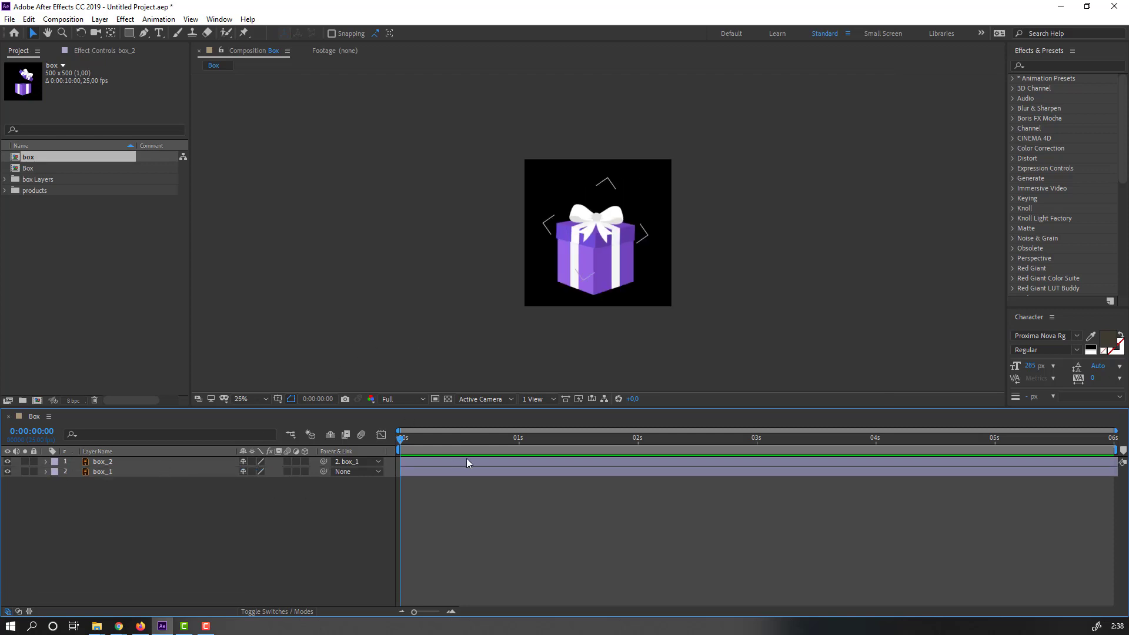
left_click_drag(455, 441, 518, 447)
left_click(100, 474)
key("p")
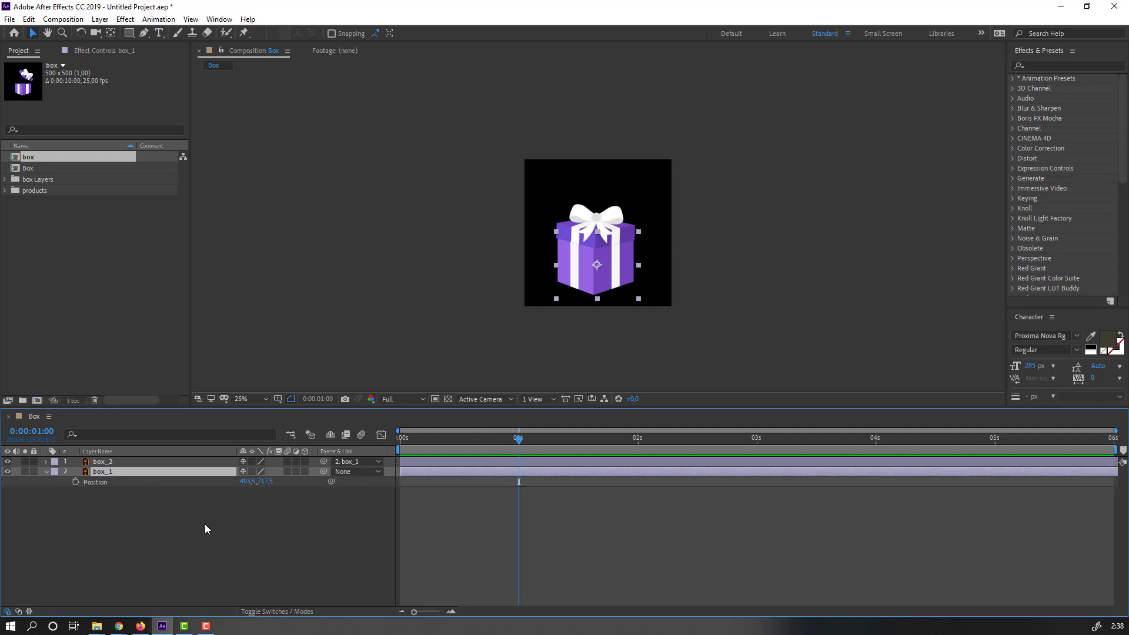
left_click(76, 481)
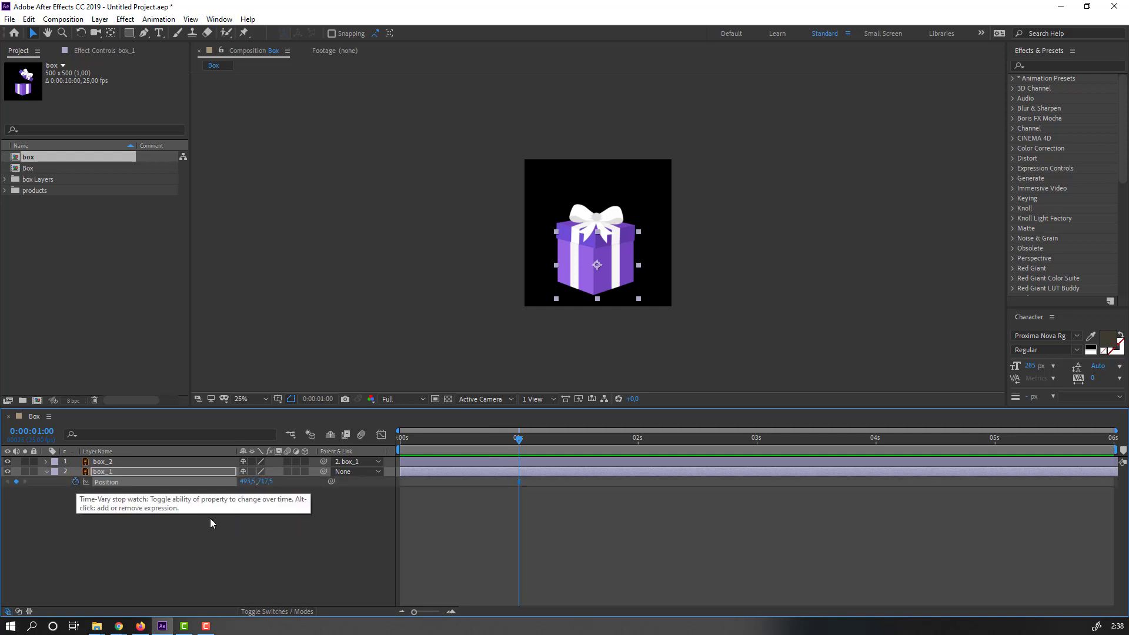
left_click_drag(521, 447, 400, 446)
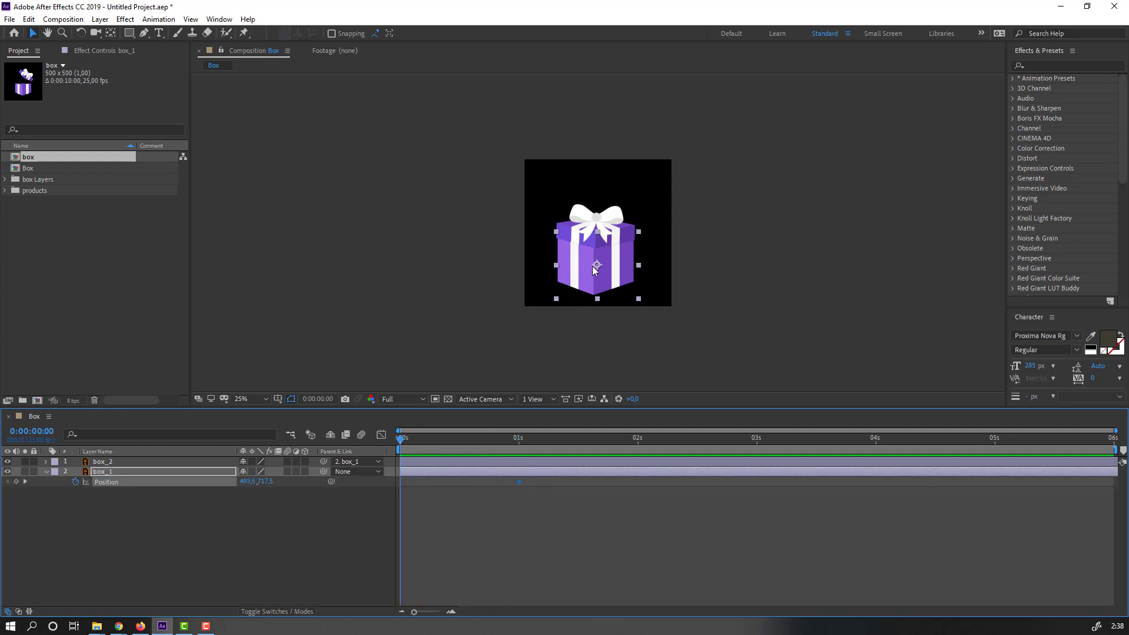
left_click_drag(595, 270, 543, 337)
Step: Apply Easy Ease to both of box_1's Position keyframes
left_click_drag(531, 479, 401, 492)
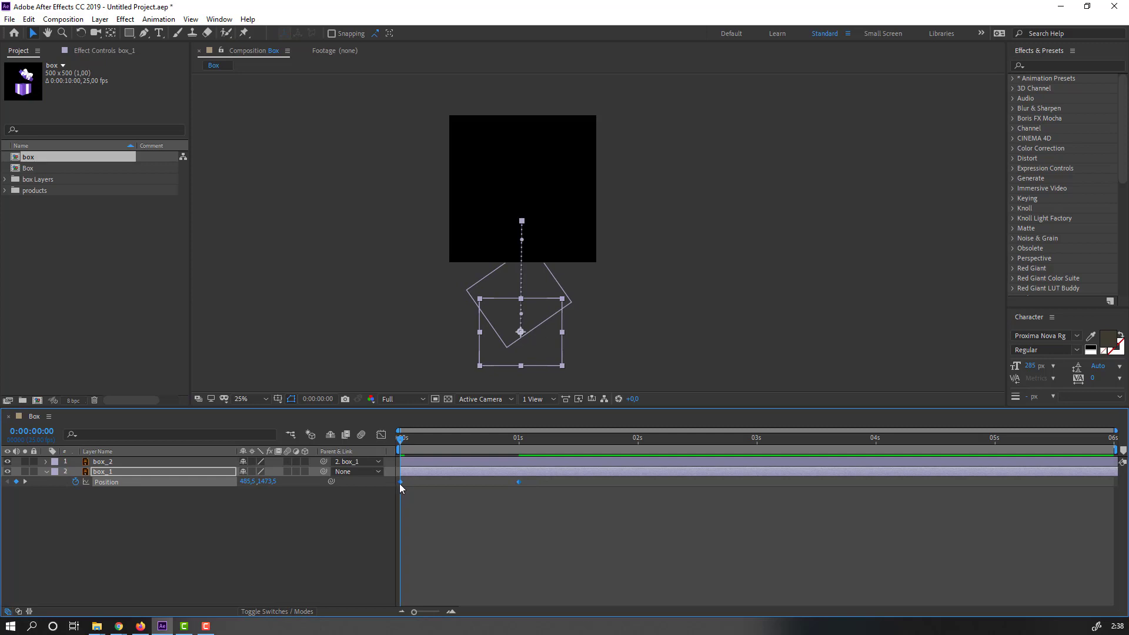
right_click(400, 483)
mouse_move(491, 479)
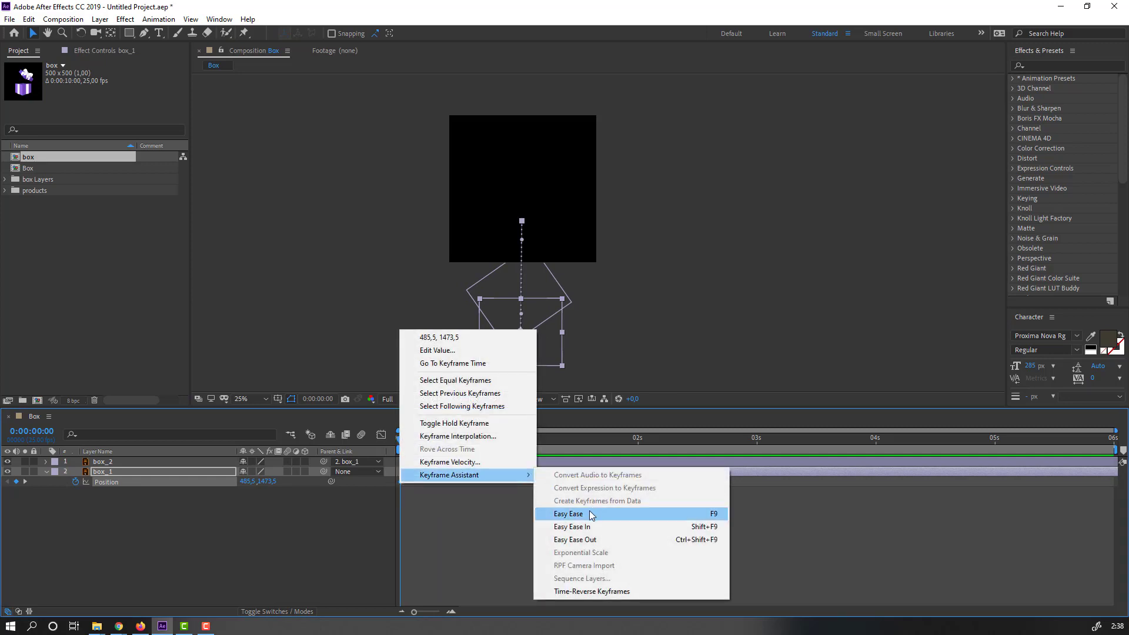
left_click(708, 513)
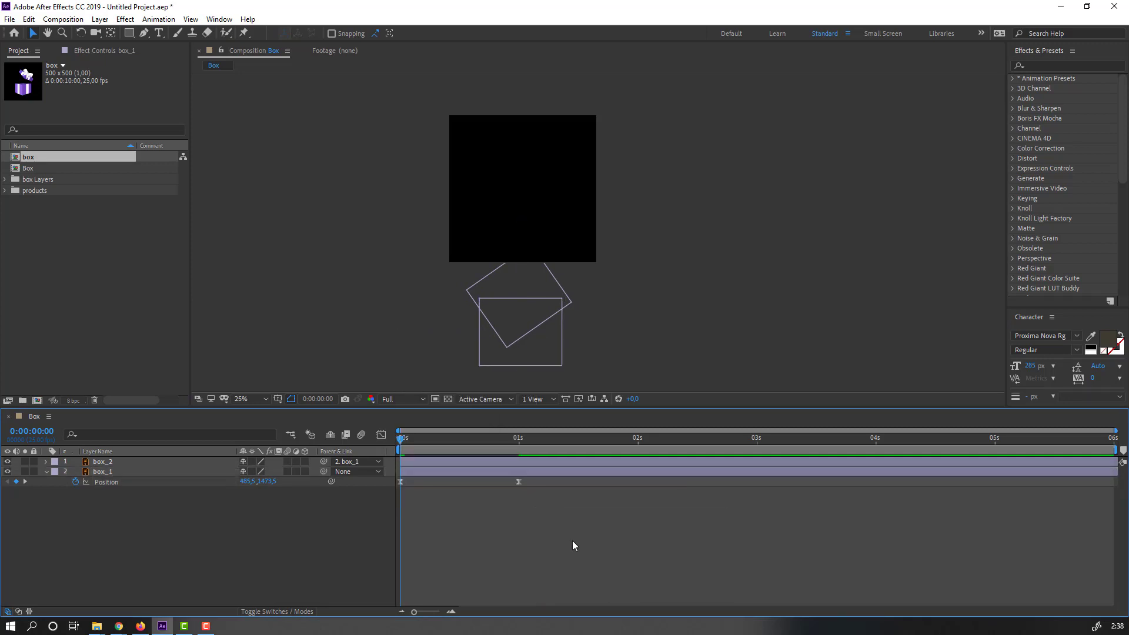
Step: Preview the gift box rising into the frame
key("space")
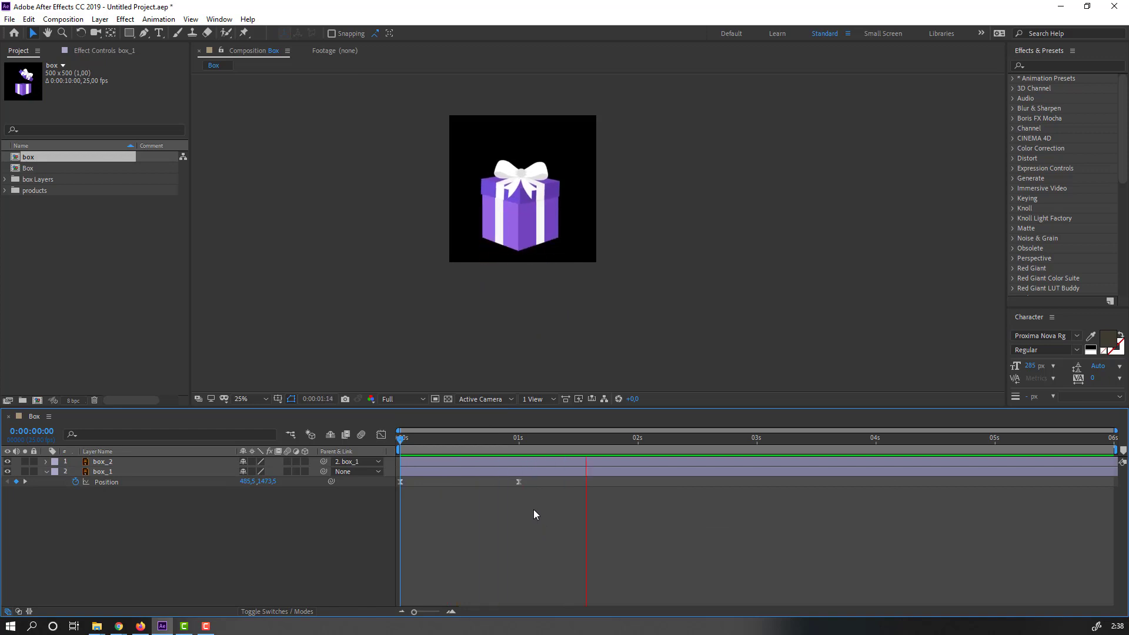
key("space")
key("space")
key("space")
Step: Reshape the speed graph of box_1's Position keyframes so the motion peaks early and slows down gradually
left_click_drag(546, 481, 391, 487)
left_click(381, 435)
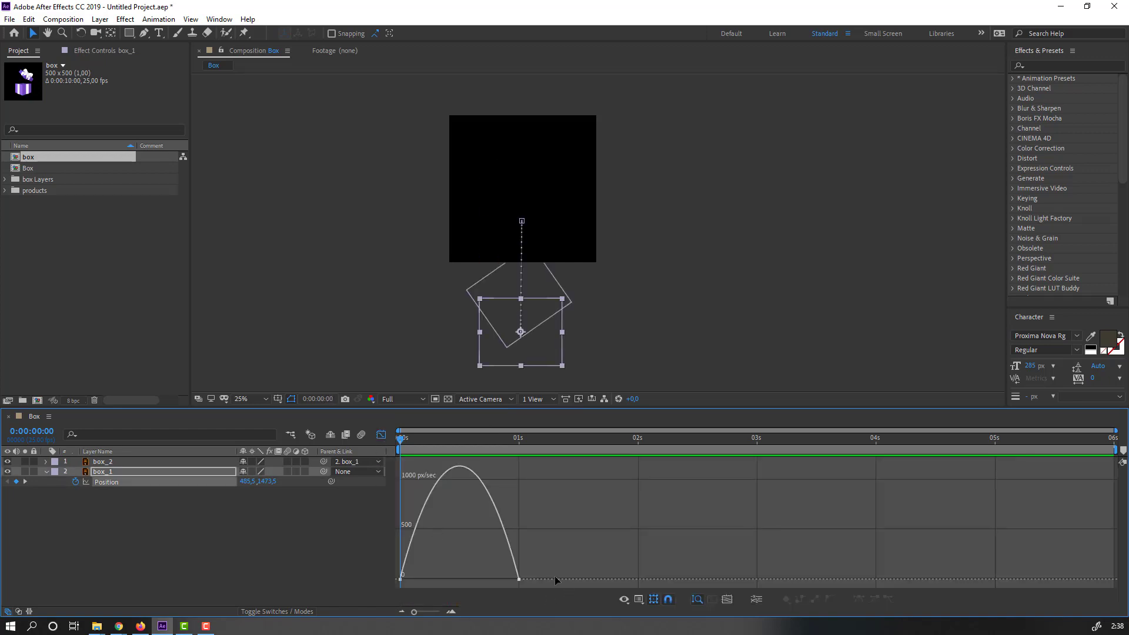
left_click_drag(508, 587, 428, 581)
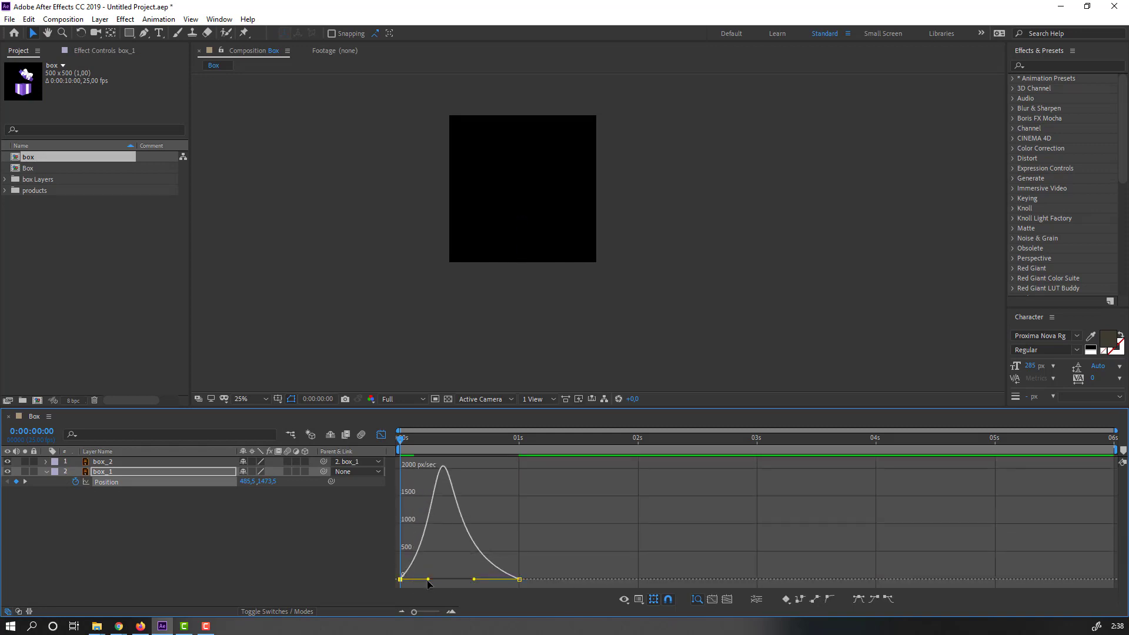
Step: Preview the gift box's eased rise at a closer zoom
key("space")
key("space")
scroll(487, 321, "up", 2)
key("space")
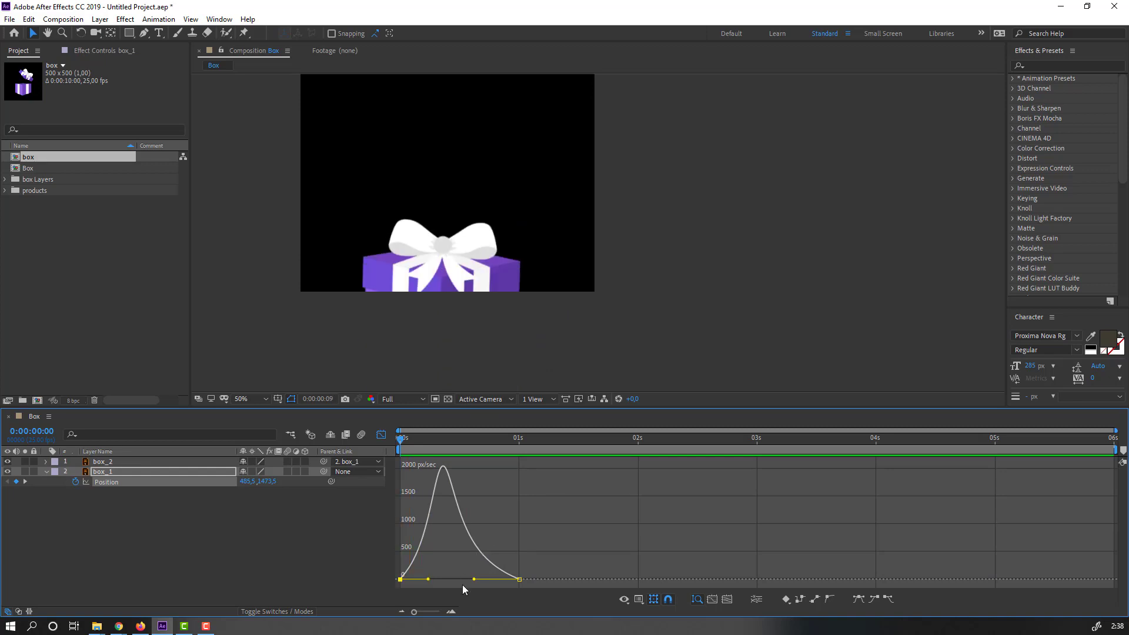
Step: Lengthen the ease into box_1's last Position keyframe for a sharper, earlier speed peak, and preview the rise
key("space")
left_click_drag(474, 580, 469, 580)
key("space")
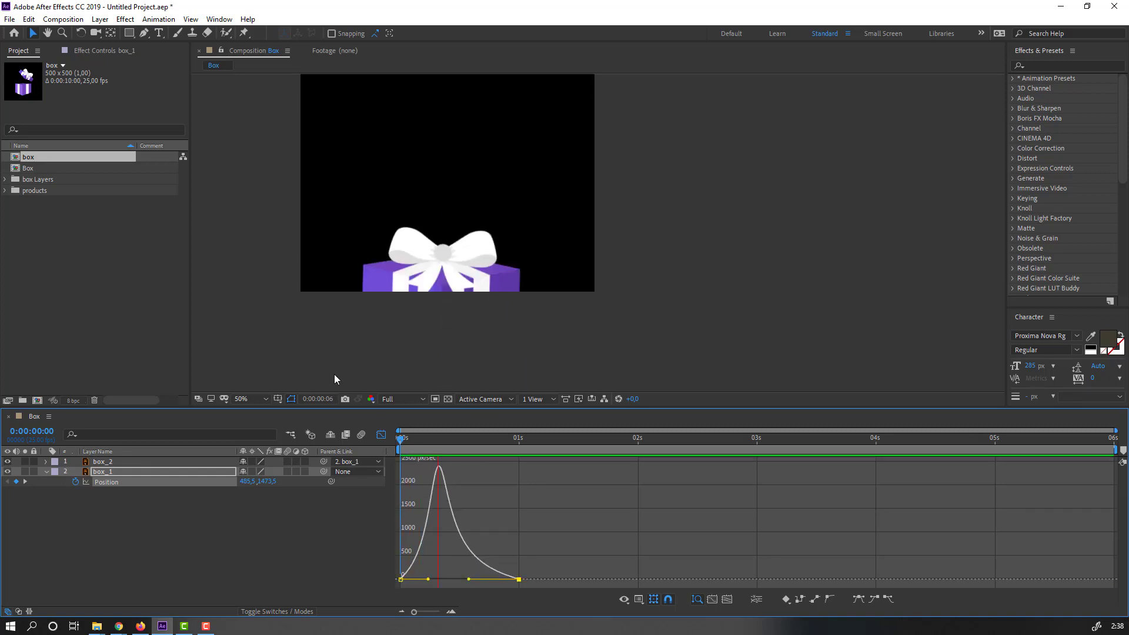
scroll(340, 371, "down", 2)
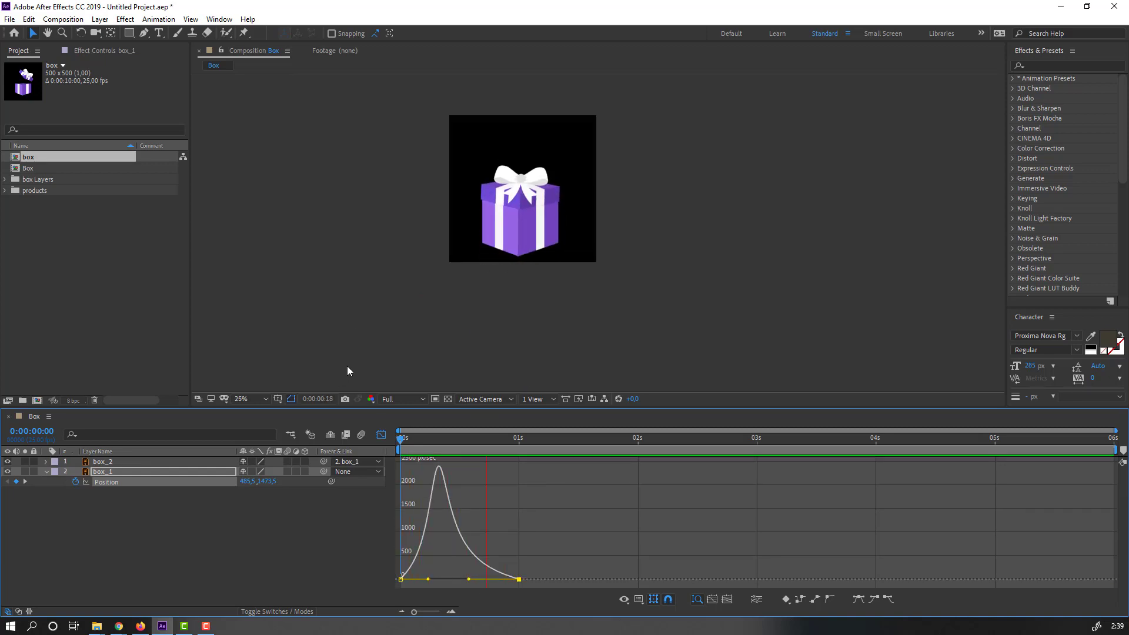
key("space")
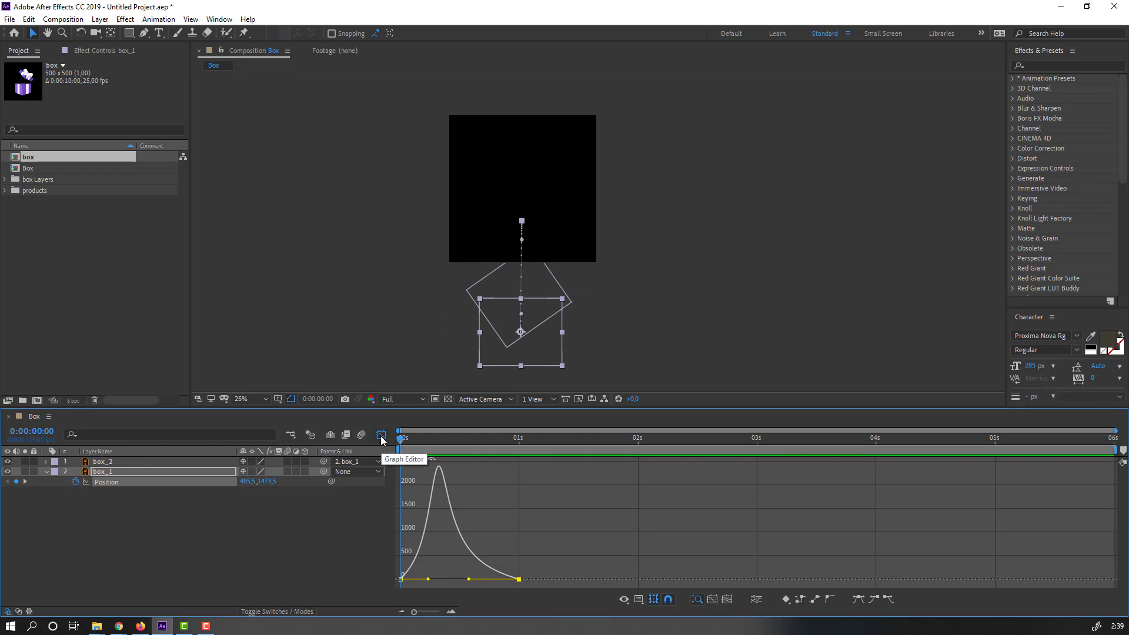
left_click(380, 435)
Step: Add Position and Rotation keyframes to box_2 at 0:00:00:24, just before the 1-second mark
left_click_drag(454, 440, 516, 438)
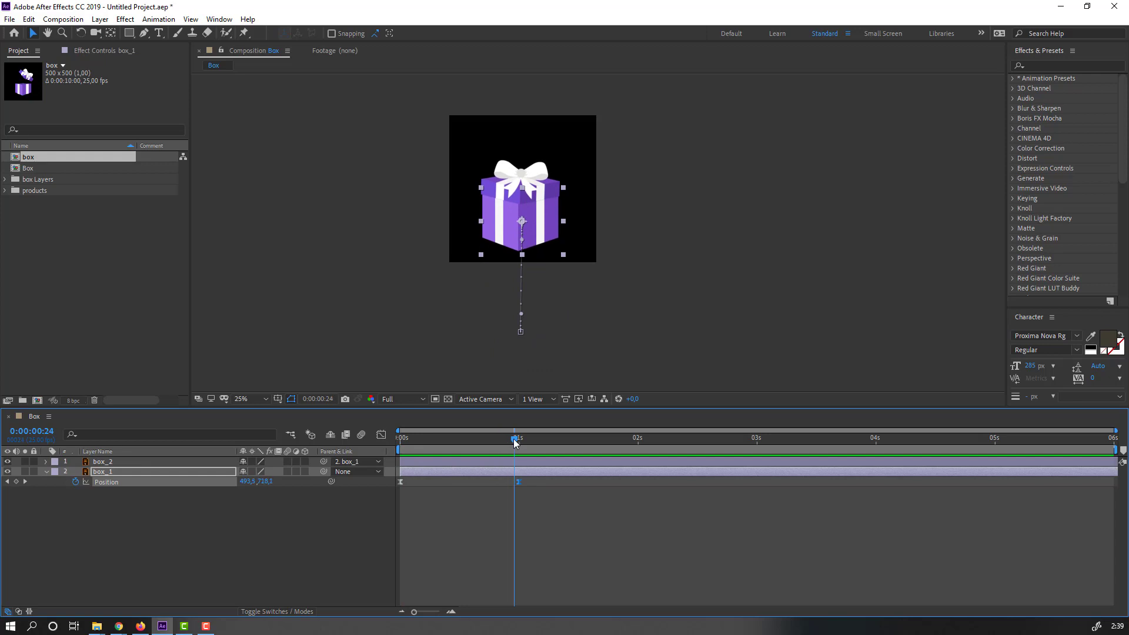
left_click(106, 462)
key("p")
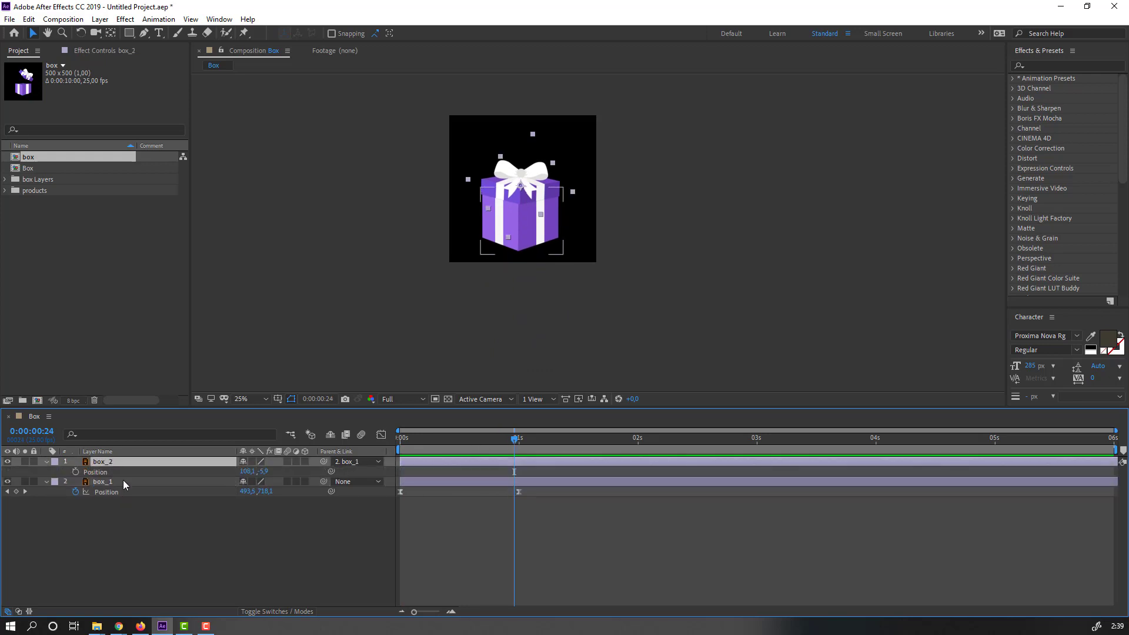
key("shift+r")
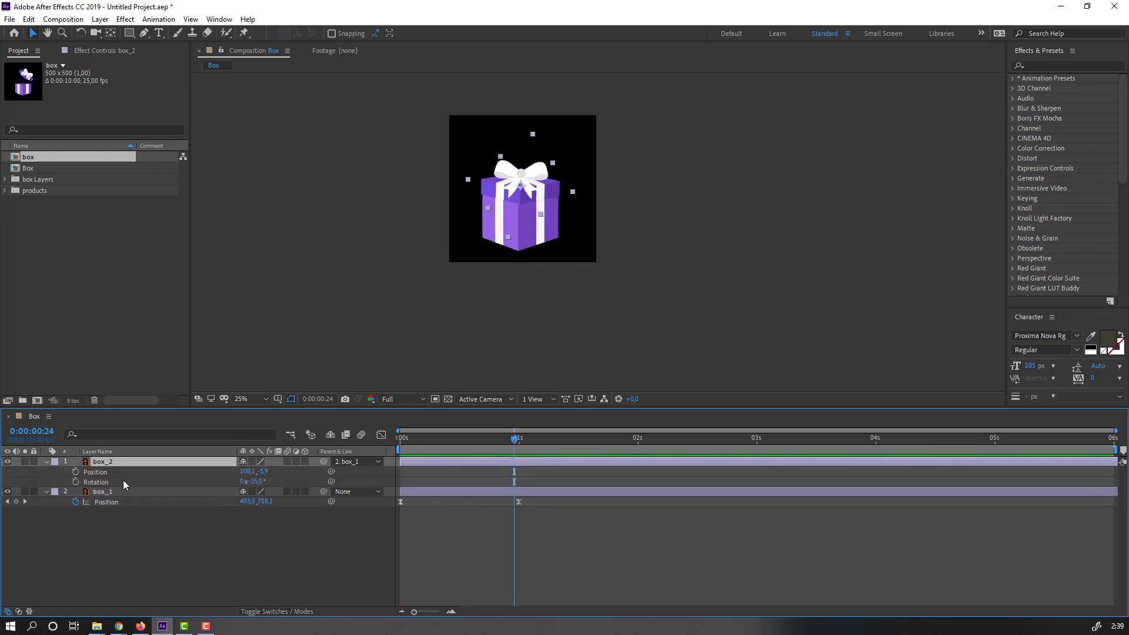
left_click(75, 472)
left_click(76, 482)
Step: At 0:00:01:17, move the box_2 lid up and right out of the frame to about 472.5, -329.1
left_click_drag(520, 437, 602, 443)
left_click_drag(583, 254, 540, 281)
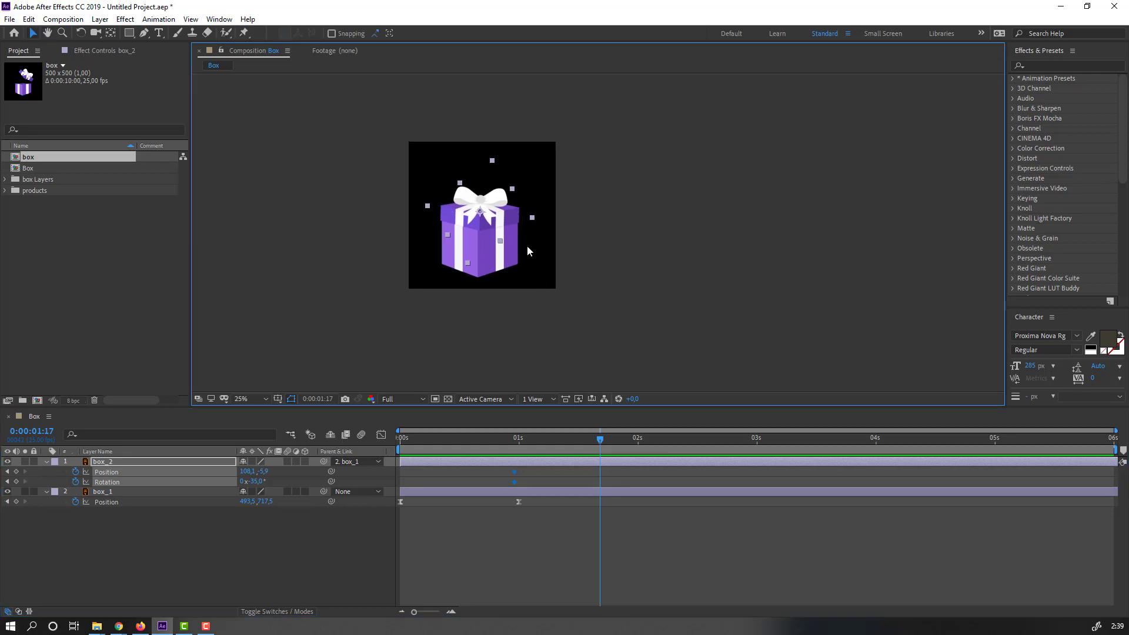
left_click_drag(493, 222, 626, 98)
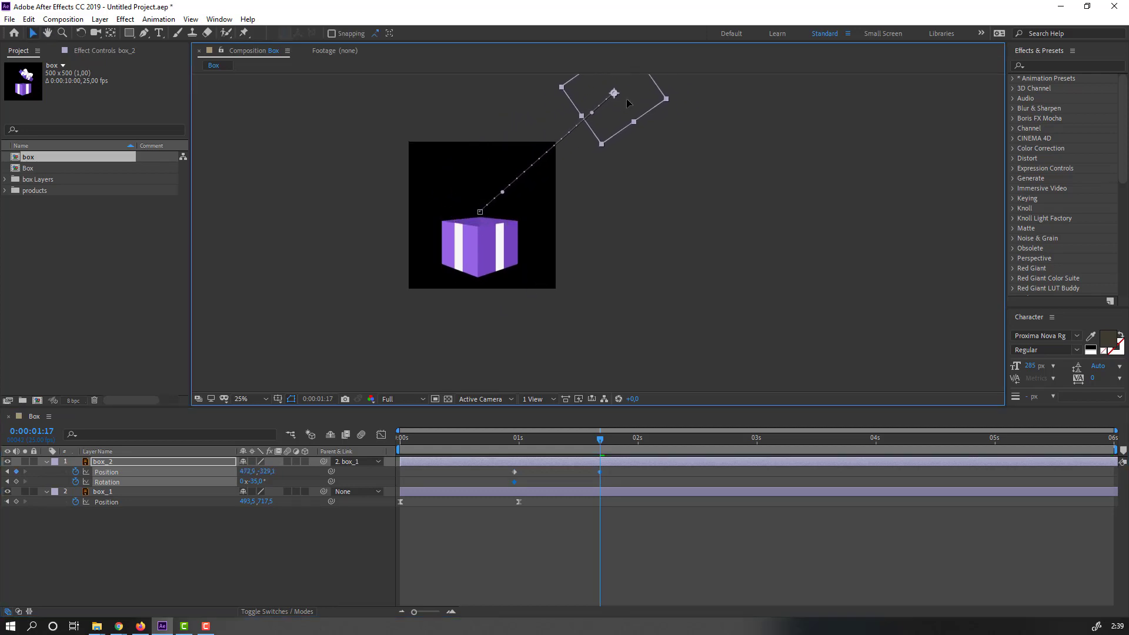
Step: Add a box_2 Position keyframe at 0:00:01:08 near 205.7, -226.7 and bend the motion path into a smooth arc
left_click_drag(601, 442, 558, 443)
left_click_drag(542, 170, 512, 148)
left_click_drag(491, 203, 478, 193)
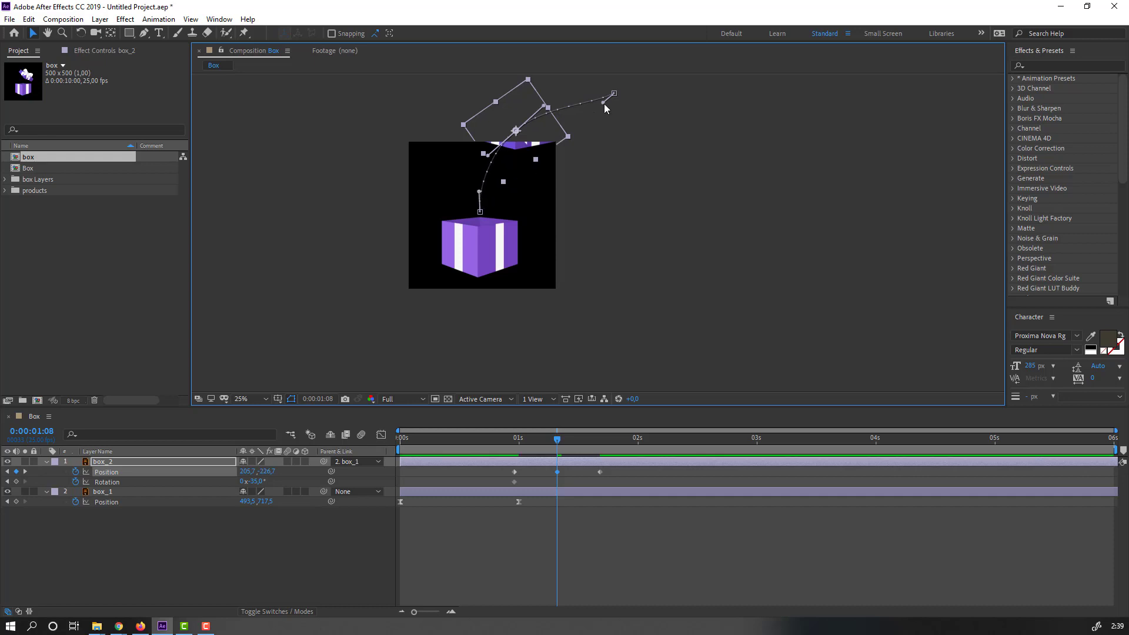
left_click_drag(605, 104, 570, 103)
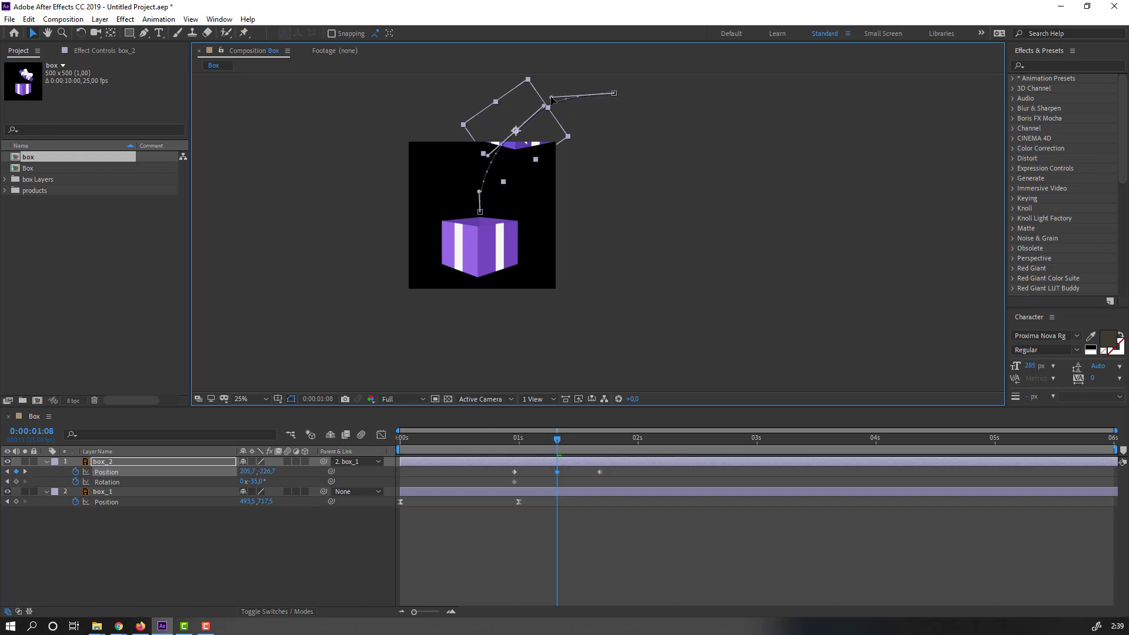
left_click(661, 541)
key("space")
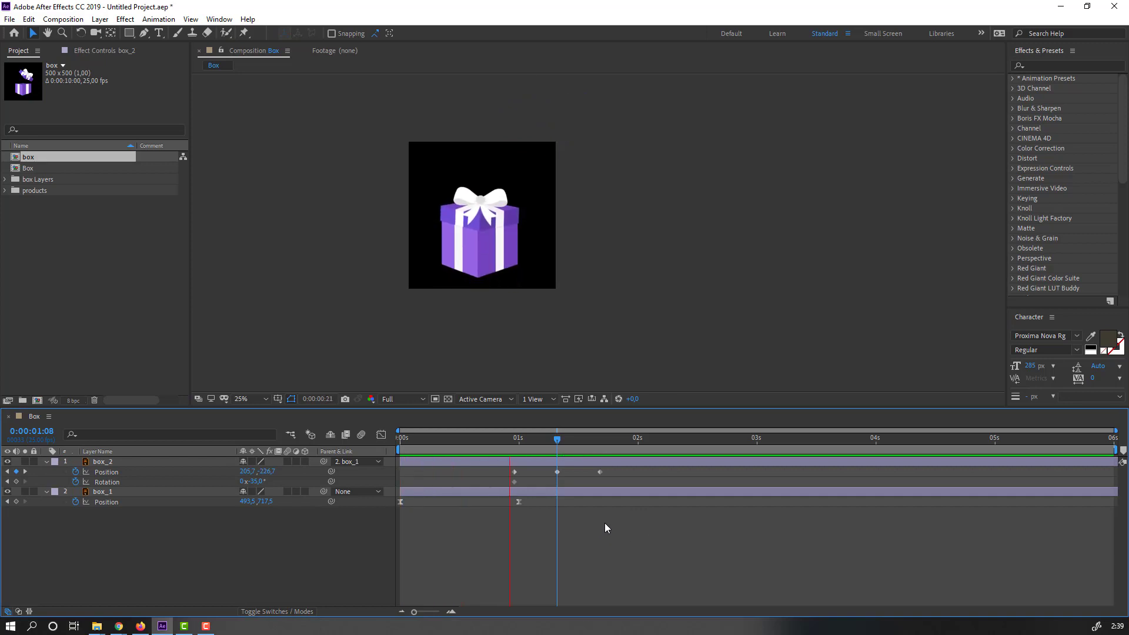
key("space")
Step: Apply Easy Ease to all of box_2's Position and Rotation keyframes
left_click_drag(619, 471, 514, 484)
right_click(514, 483)
mouse_move(625, 476)
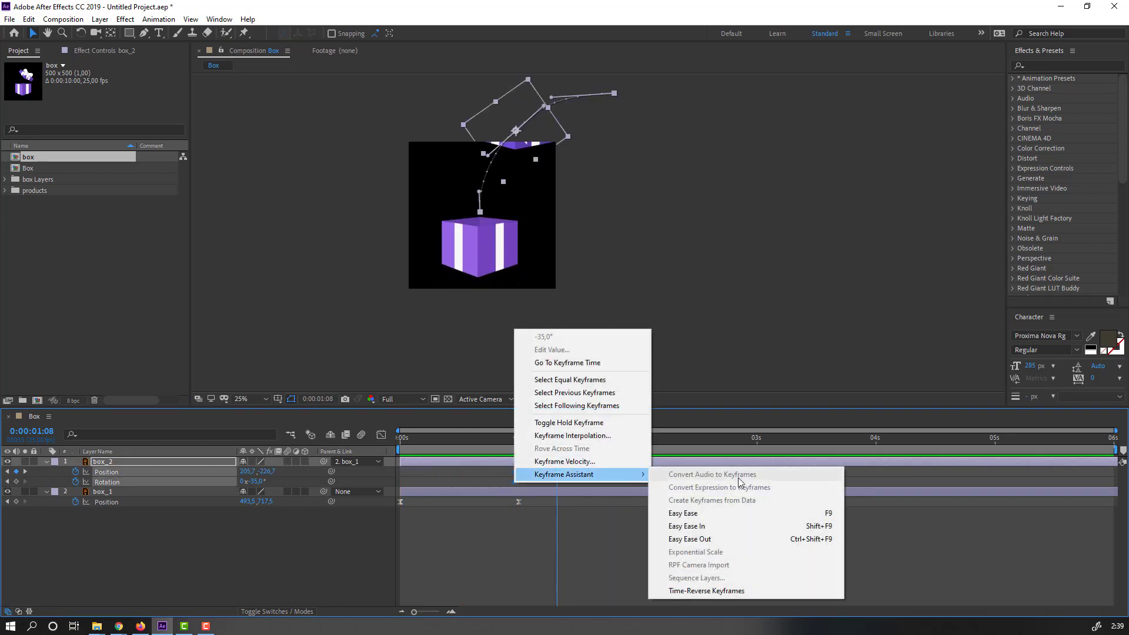
left_click(659, 515)
left_click(656, 522)
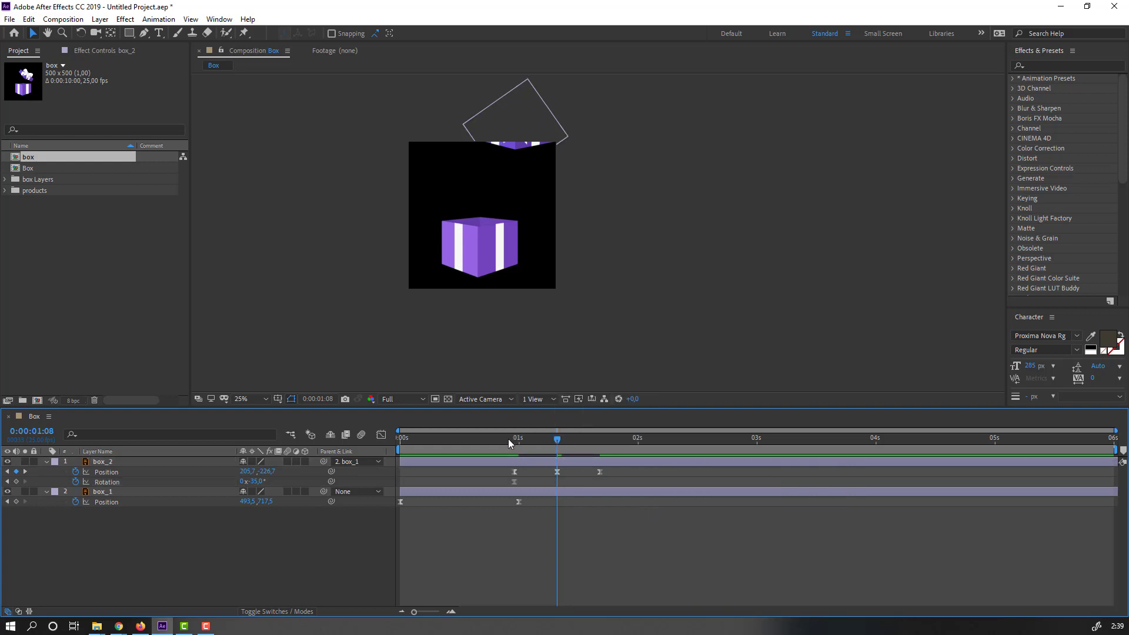
Step: Keyframe box_2's Rotation at 0° and place that keyframe at about 0:00:01:08, then preview the lid's tilt
left_click_drag(508, 439, 534, 438)
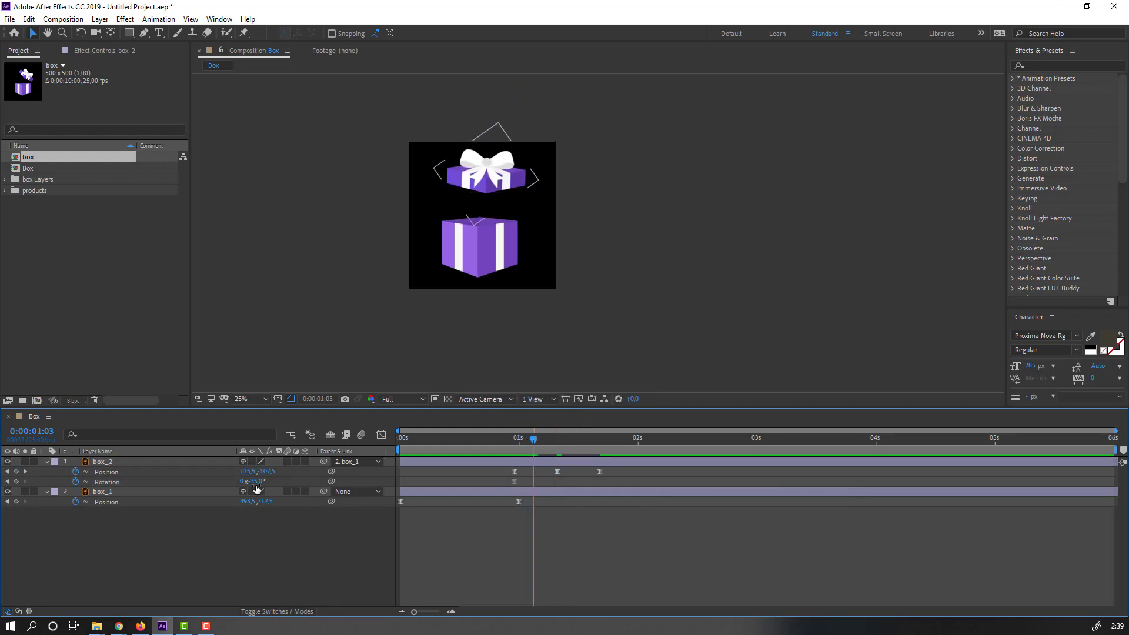
left_click_drag(258, 487, 285, 502)
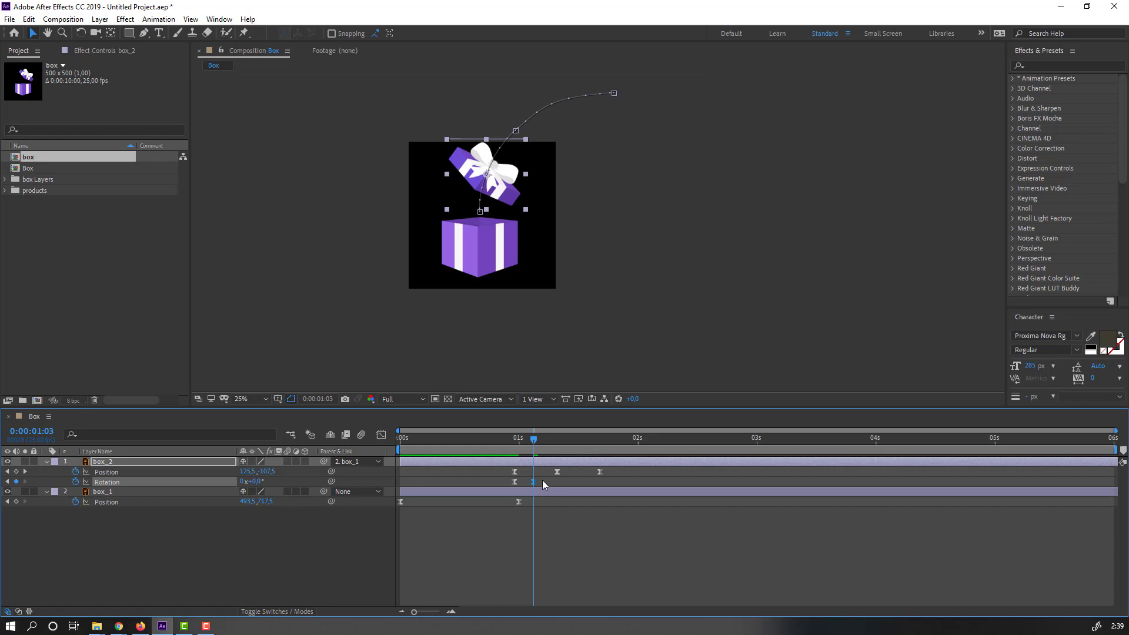
left_click_drag(533, 481, 555, 482)
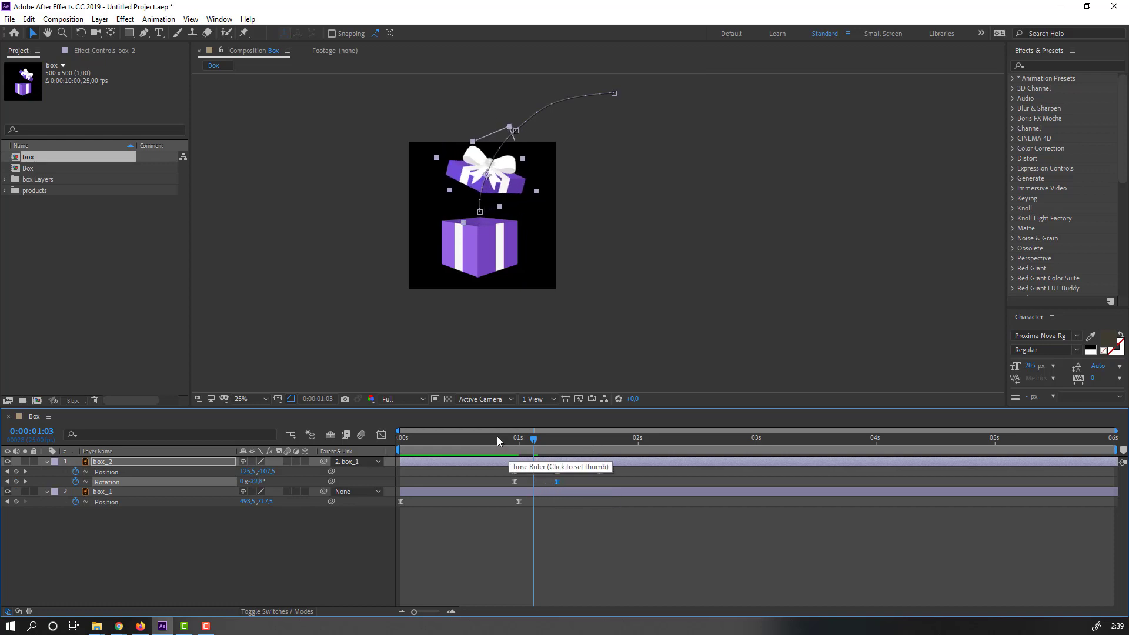
left_click_drag(496, 438, 525, 438)
key("space")
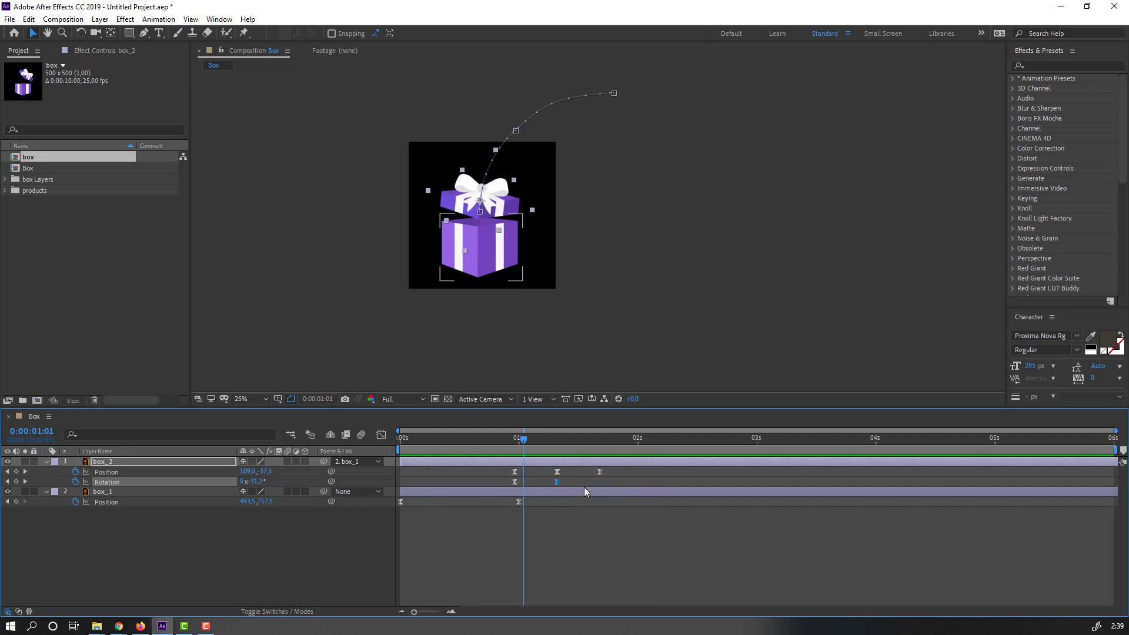
key("space")
Step: Reshape box_2's Position and Rotation speed graphs so the first movement peaks early and slows down gradually
left_click_drag(615, 475, 496, 495)
left_click(381, 434)
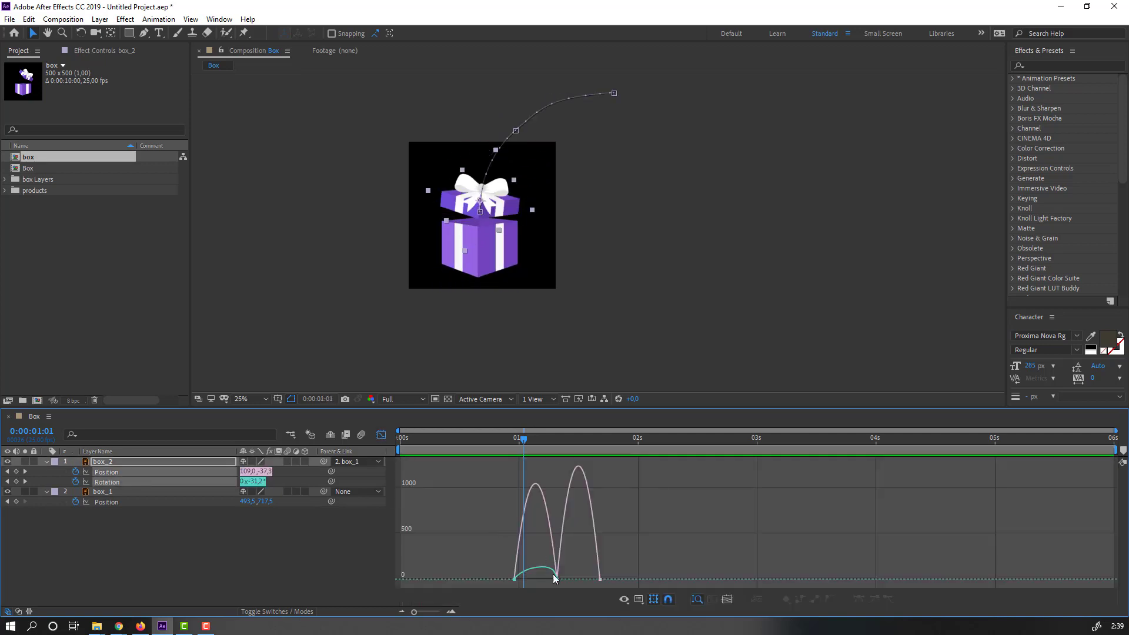
key("equal")
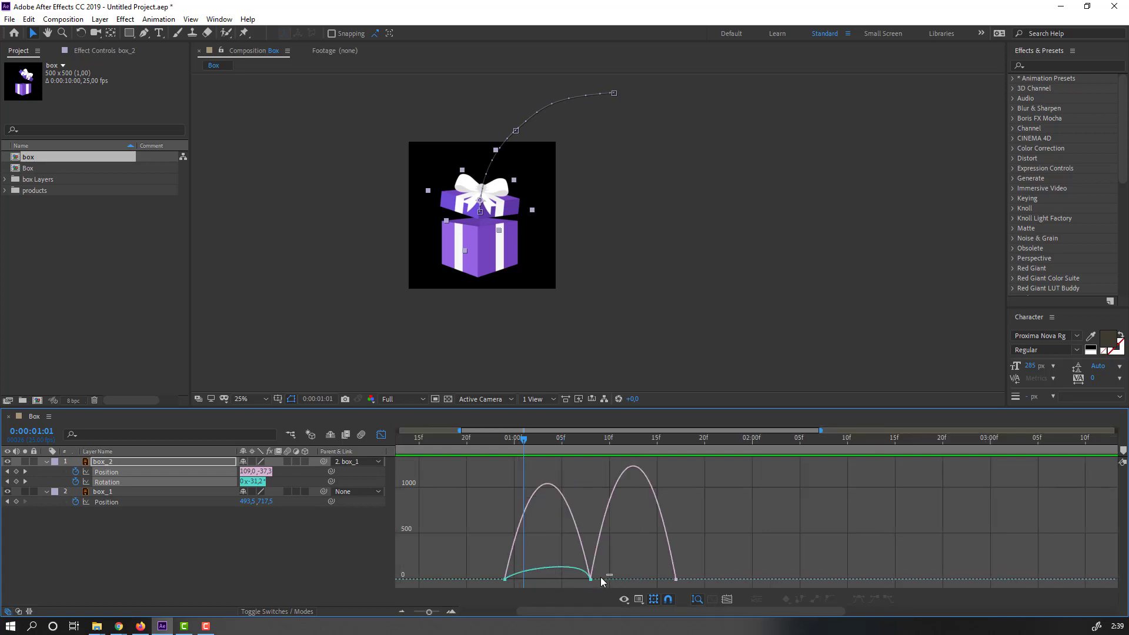
left_click_drag(613, 574, 560, 577)
key("minus")
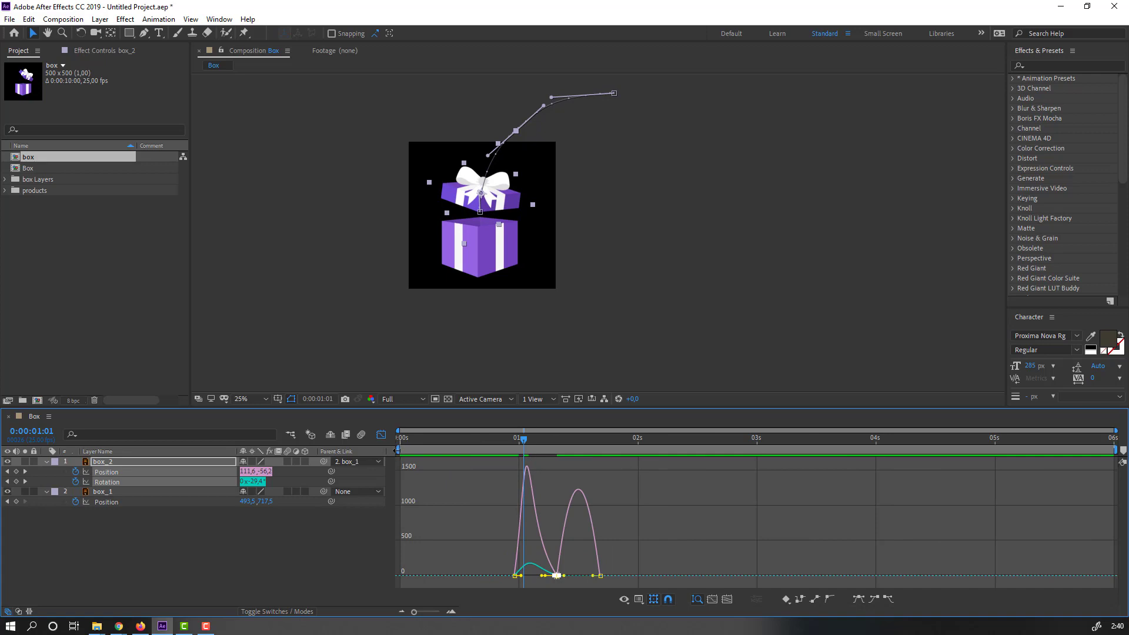
Step: Set the work area to start shortly before 1 second and preview the lid flying off
left_click_drag(397, 449, 498, 449)
key("space")
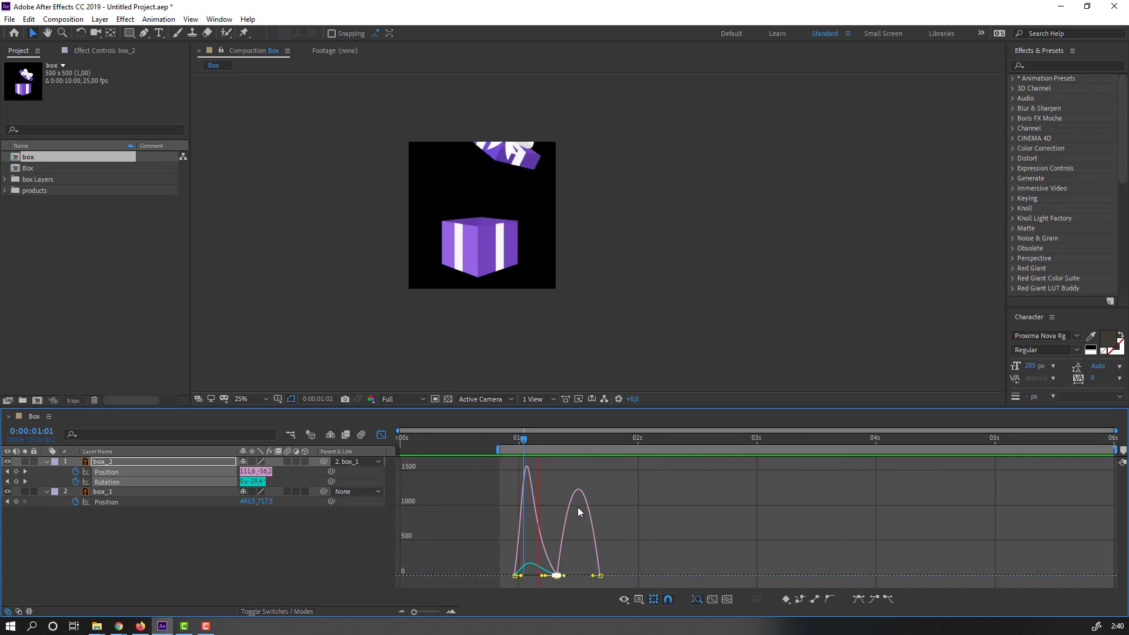
key("space")
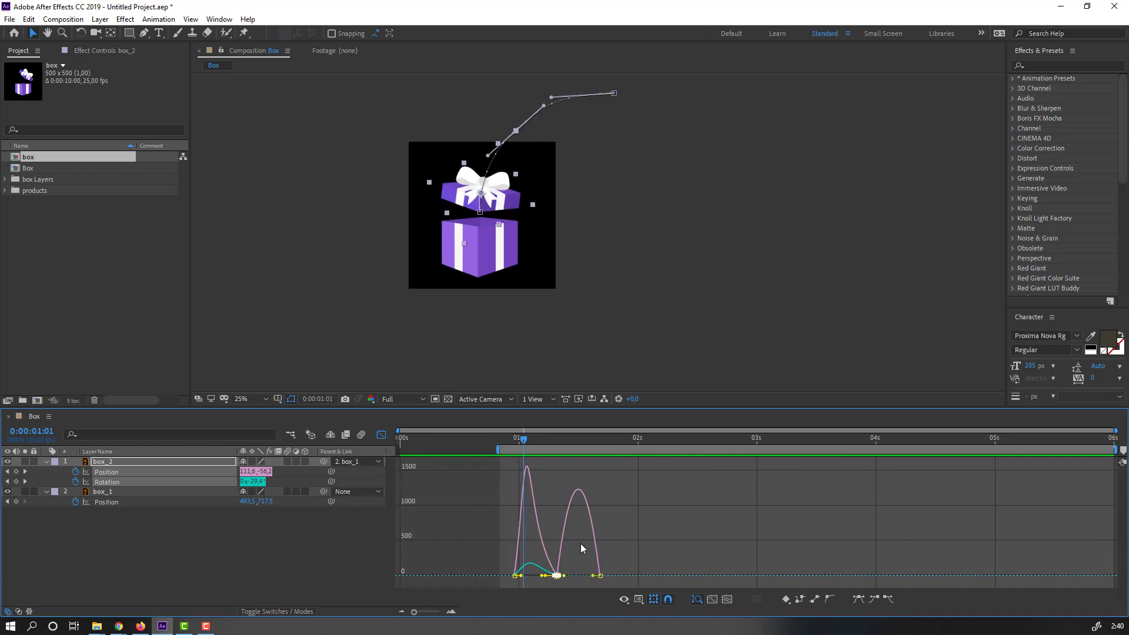
Step: Sharpen the second speed peak of box_2's Position graph by easing longer into the final keyframe
left_click_drag(520, 435, 533, 438)
mouse_move(574, 571)
left_mouse_down()
mouse_move(549, 579)
mouse_move(587, 576)
left_mouse_up()
key("space")
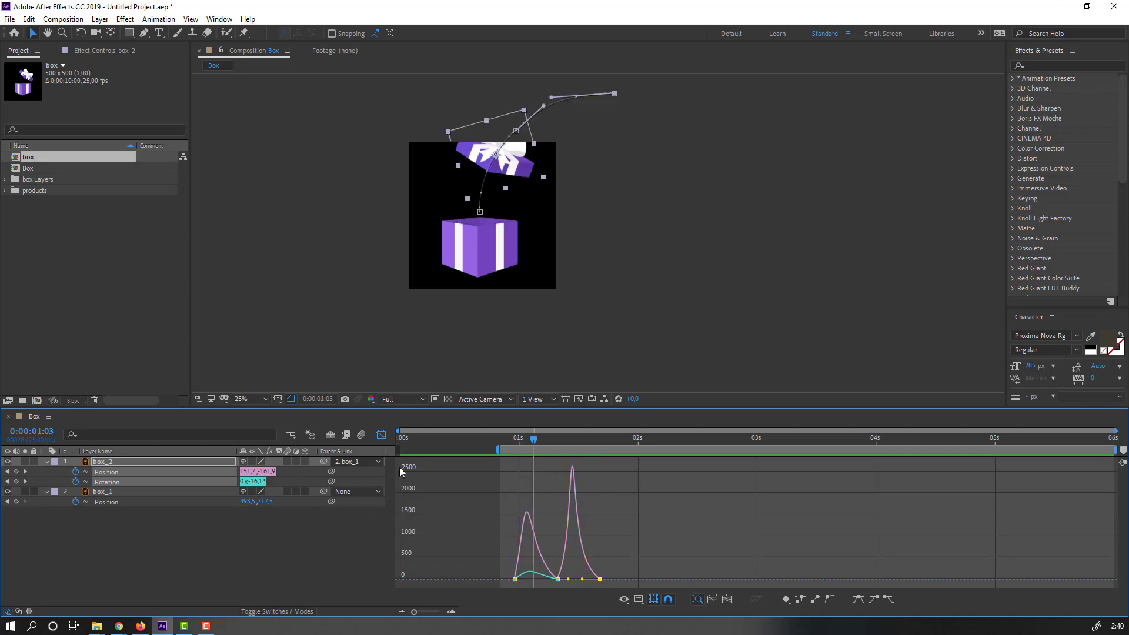
left_click(382, 435)
Step: Delete box_2's middle Position keyframe at 0:00:01:08 and preview the lid's simplified path
left_click(531, 553)
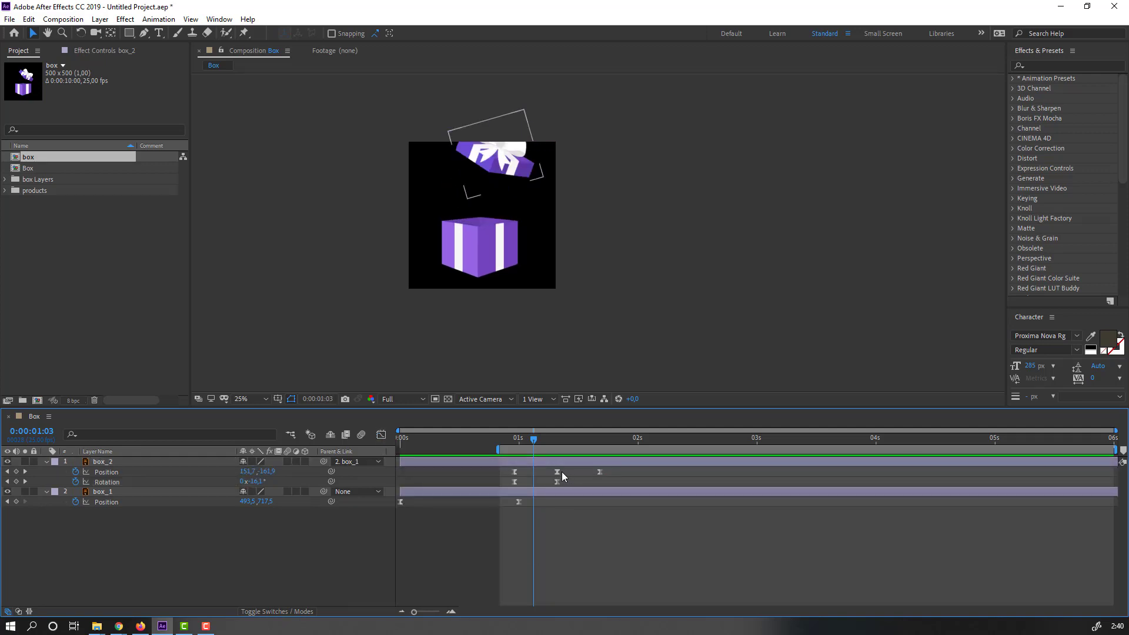
left_click(557, 471)
key("Delete")
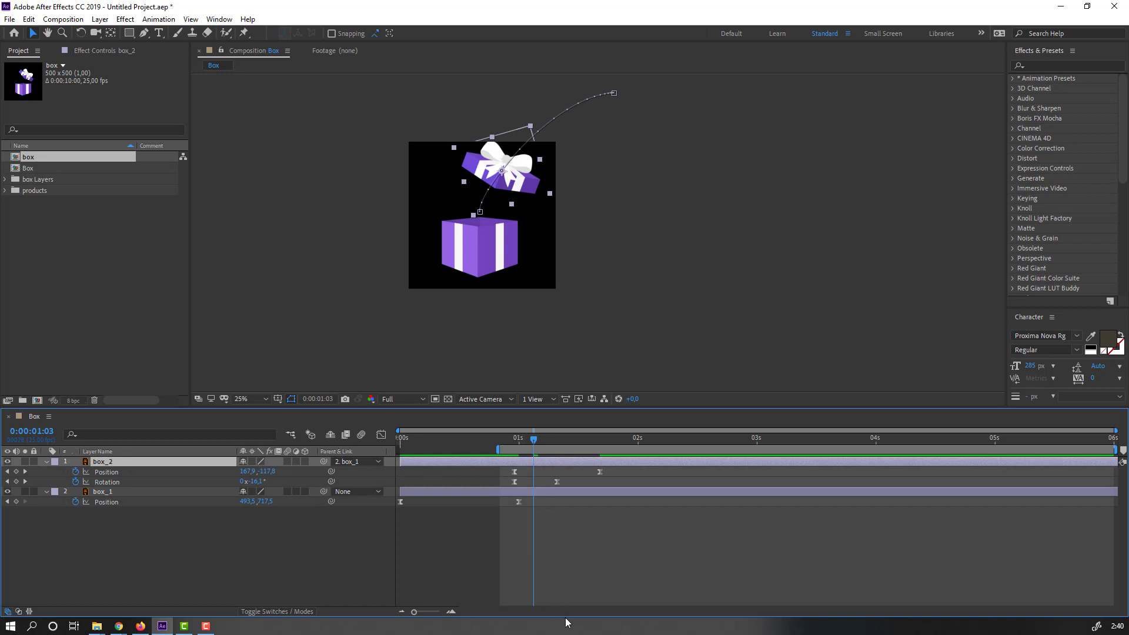
left_click(605, 593)
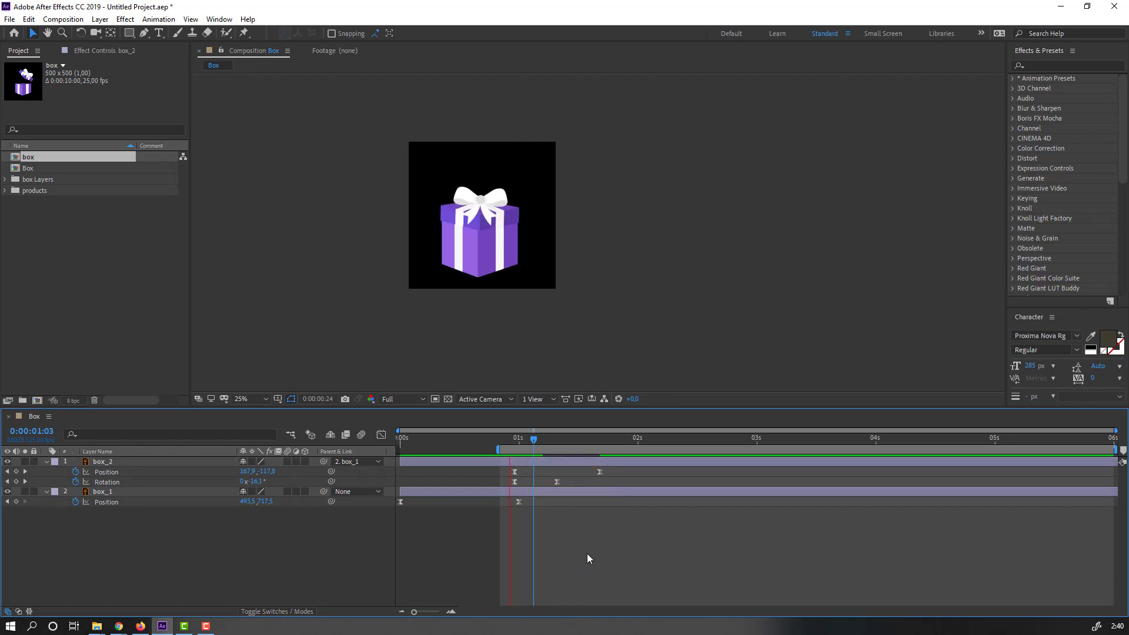
Step: Shift box_2's final Position keyframe to about 0:00:02:04 and its final Rotation keyframe to about 0:00:01:20
left_click(613, 475)
left_click_drag(557, 482, 609, 483)
left_click(608, 548)
key("space")
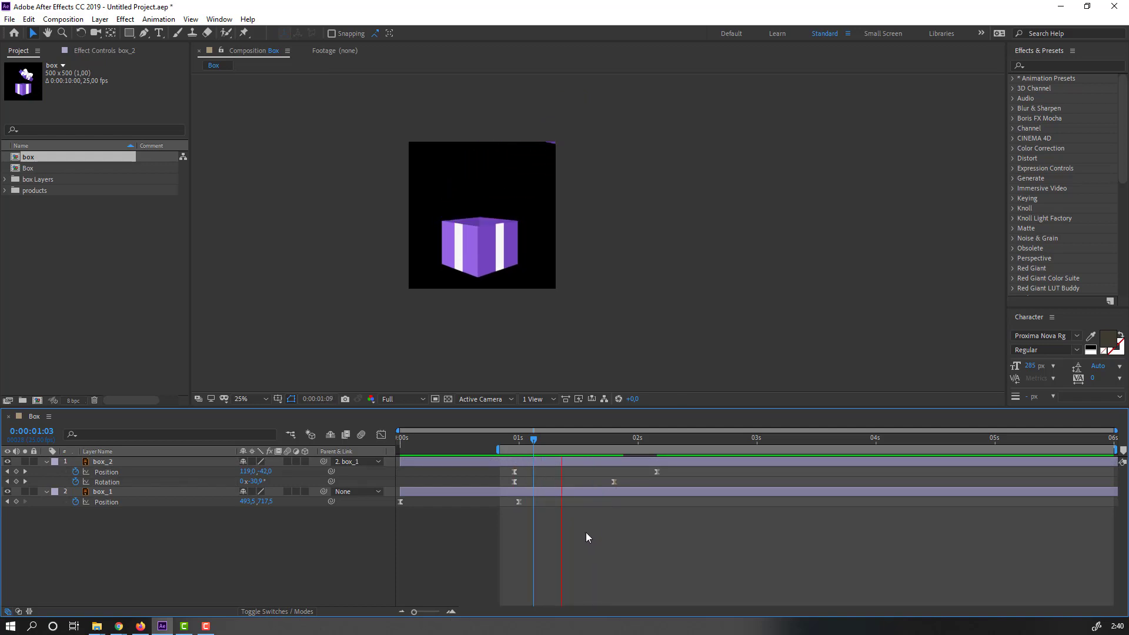
key("space")
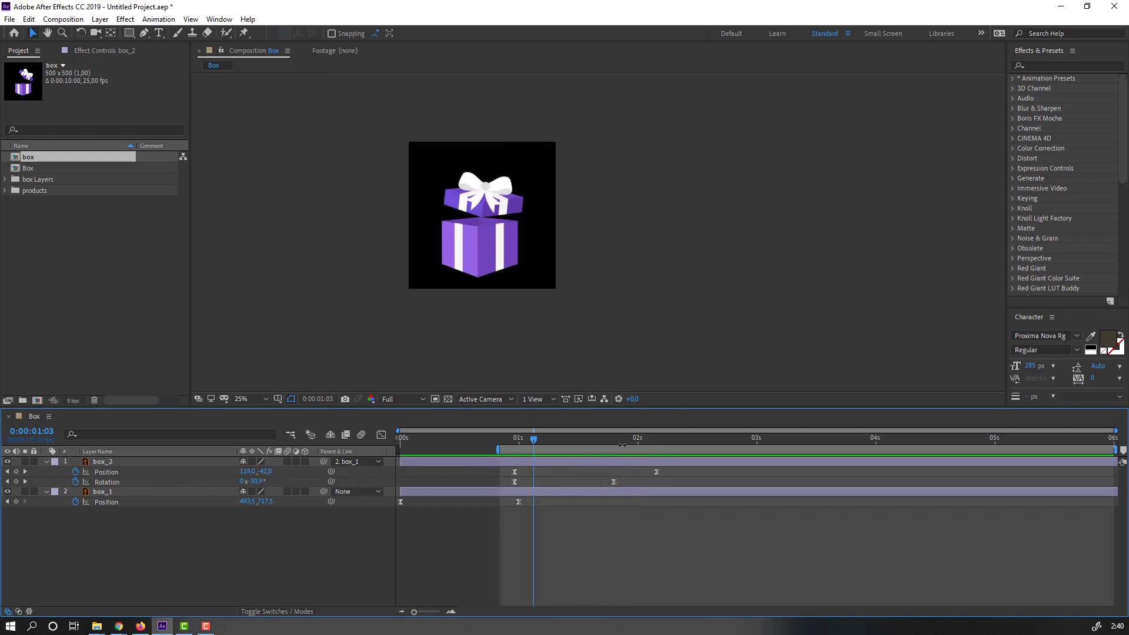
Step: Shift the work area slightly earlier and move box_2's last Rotation keyframe back to about 0:00:01:09
left_click_drag(622, 448, 617, 449)
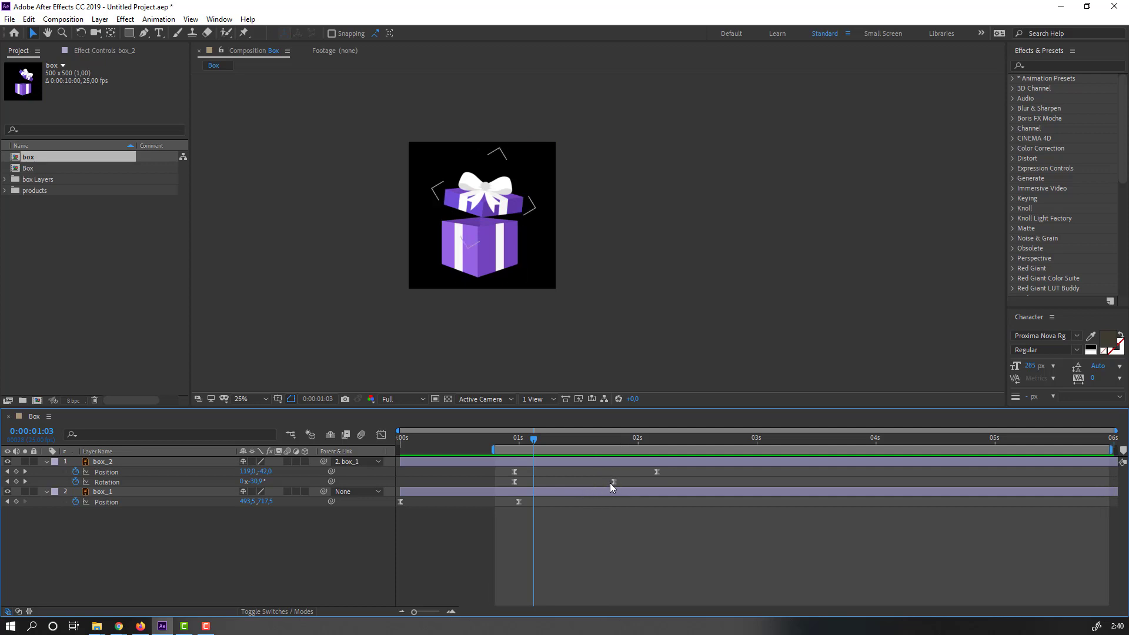
left_click_drag(615, 483, 562, 489)
key("space")
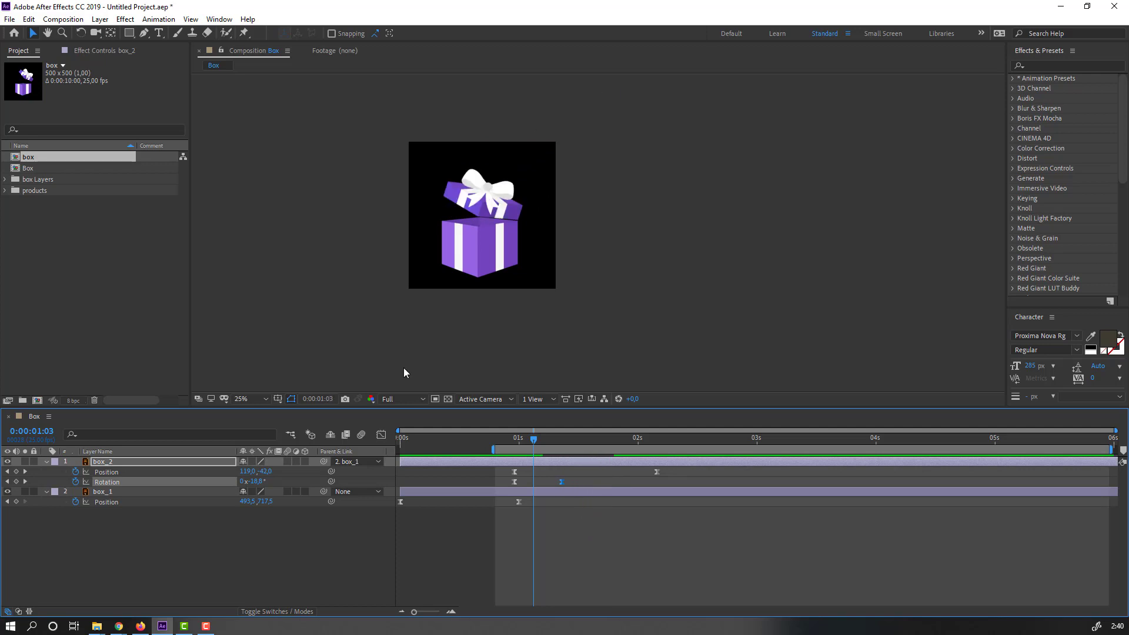
key("space")
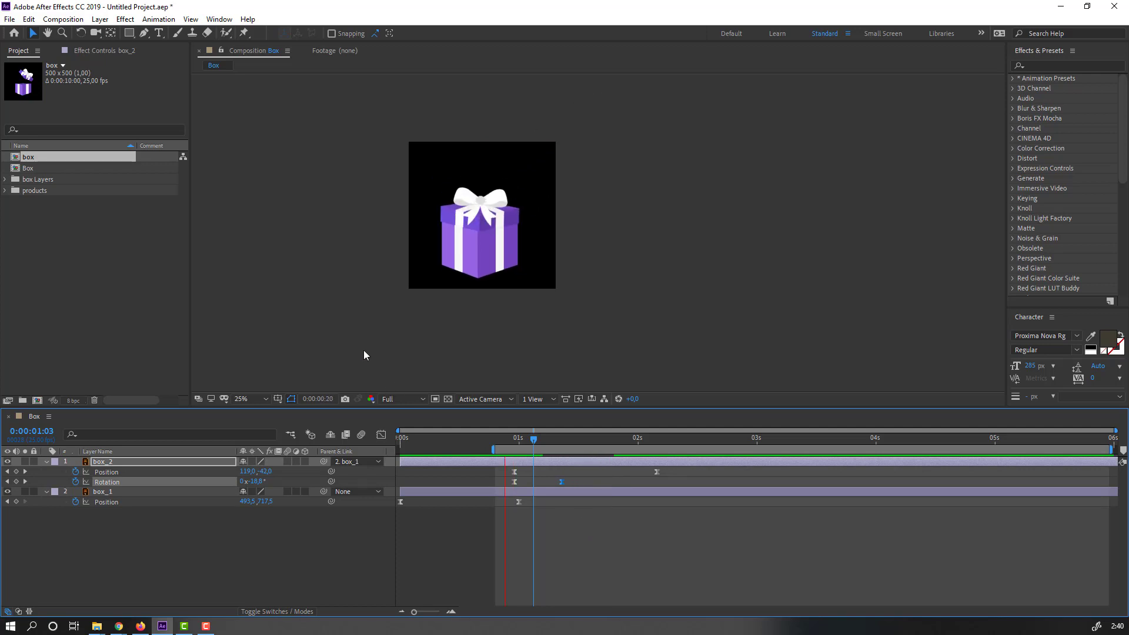
key("space")
Step: Collapse the properties of box_2 and box_1, and expand the products folder to show its images
left_click(47, 462)
left_click(47, 472)
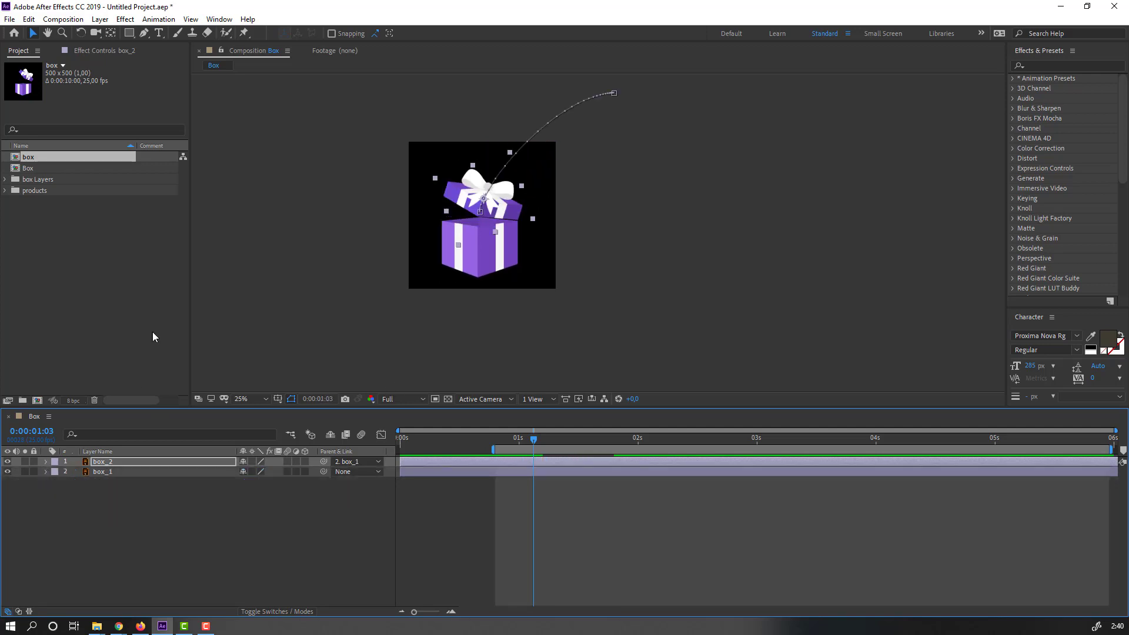
left_click(135, 312)
left_click(38, 192)
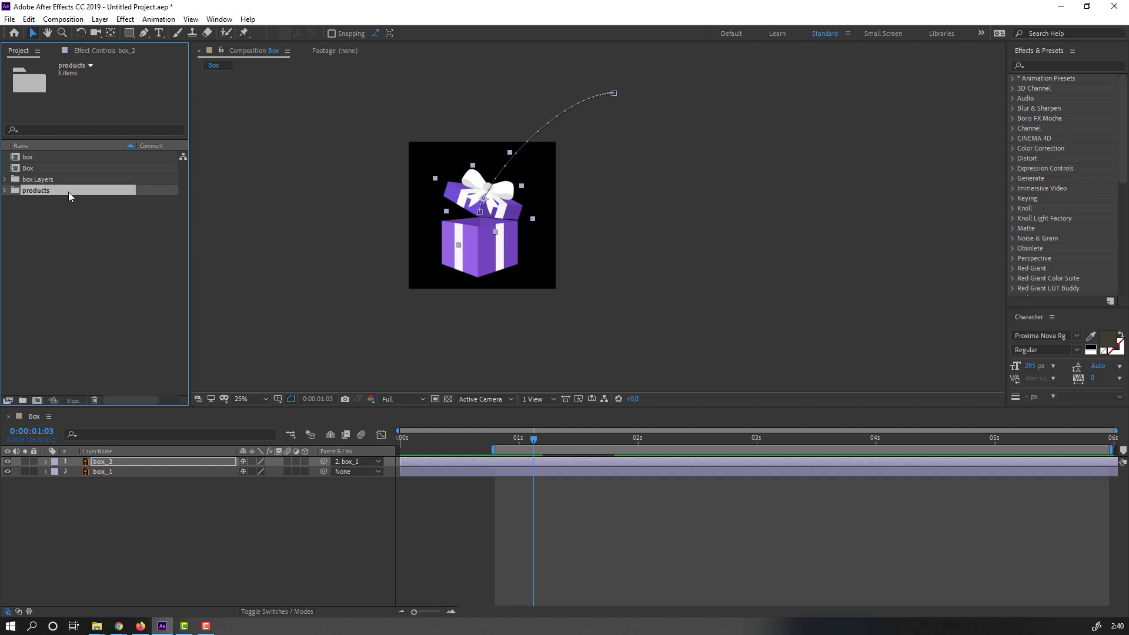
left_click(6, 191)
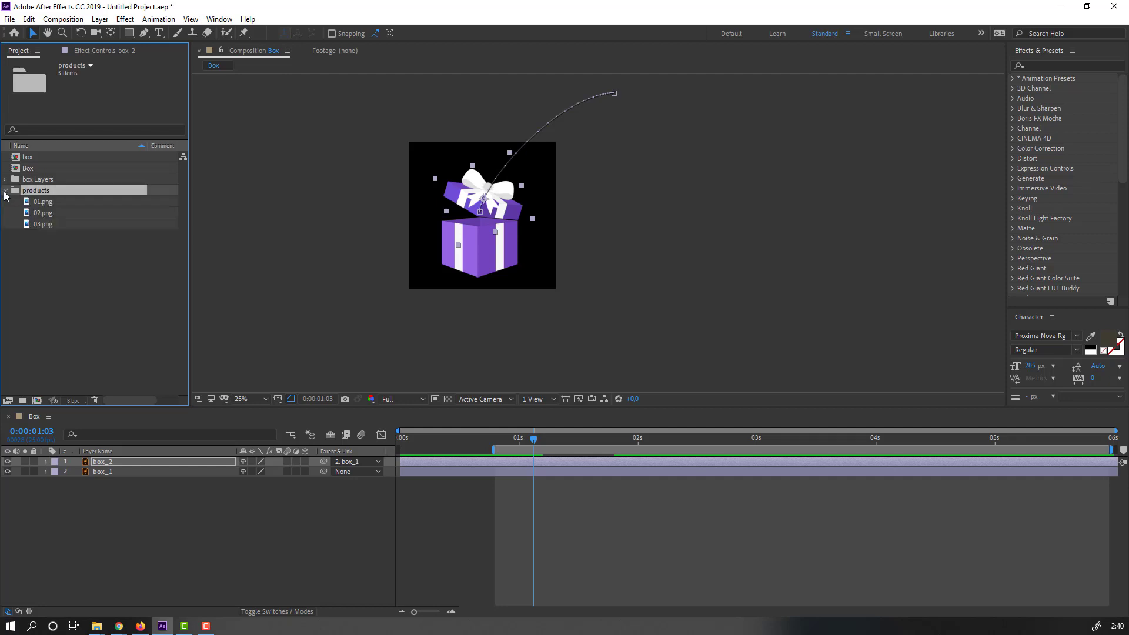
Step: Add 01.png, 02.png and 03.png from the products folder to the composition, between the box_2 and box_1 layers
left_click(47, 201)
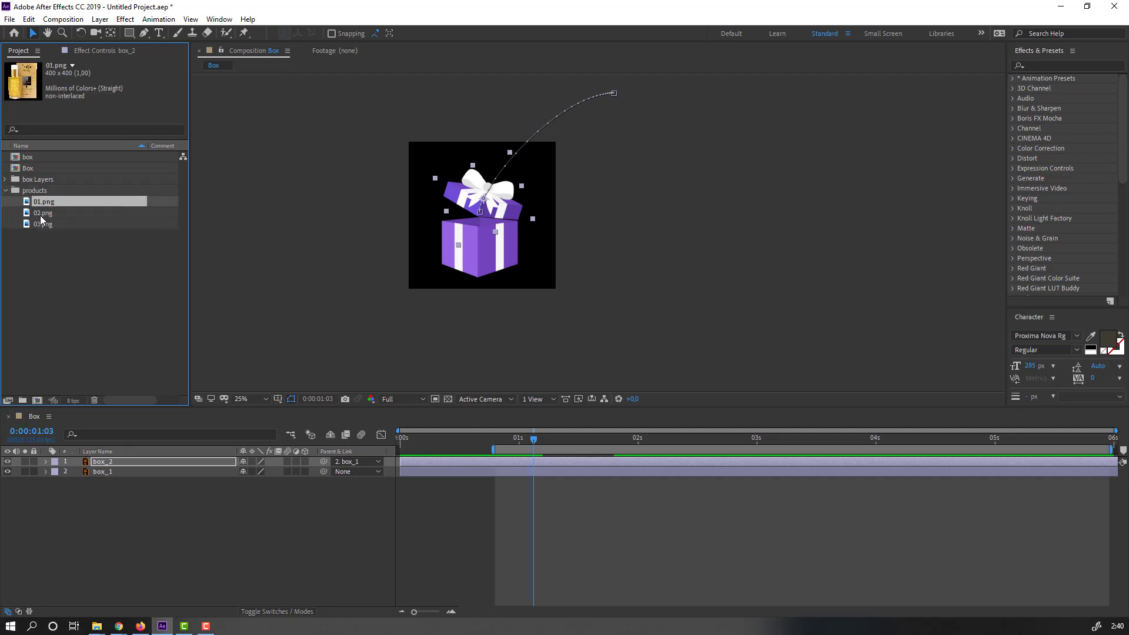
left_click(43, 224, "shift")
left_click_drag(46, 214, 126, 462)
scroll(492, 238, "up", 1)
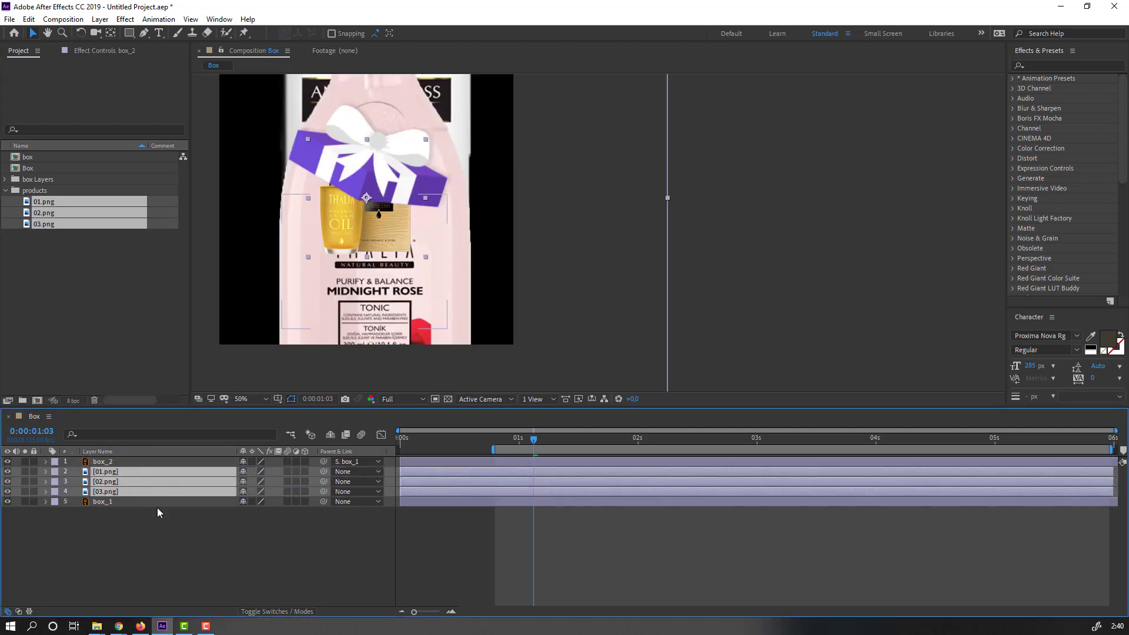
Step: Scale the three product image layers to 35% and hide them
key("s")
left_click_drag(258, 485, 219, 485)
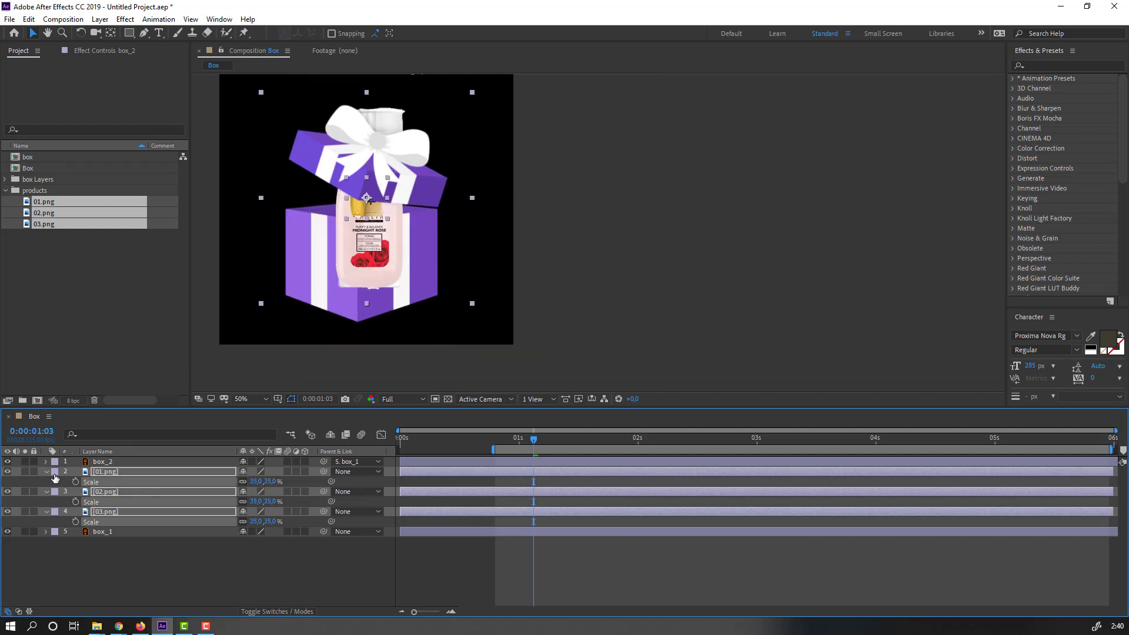
left_click(46, 471)
left_click(93, 592)
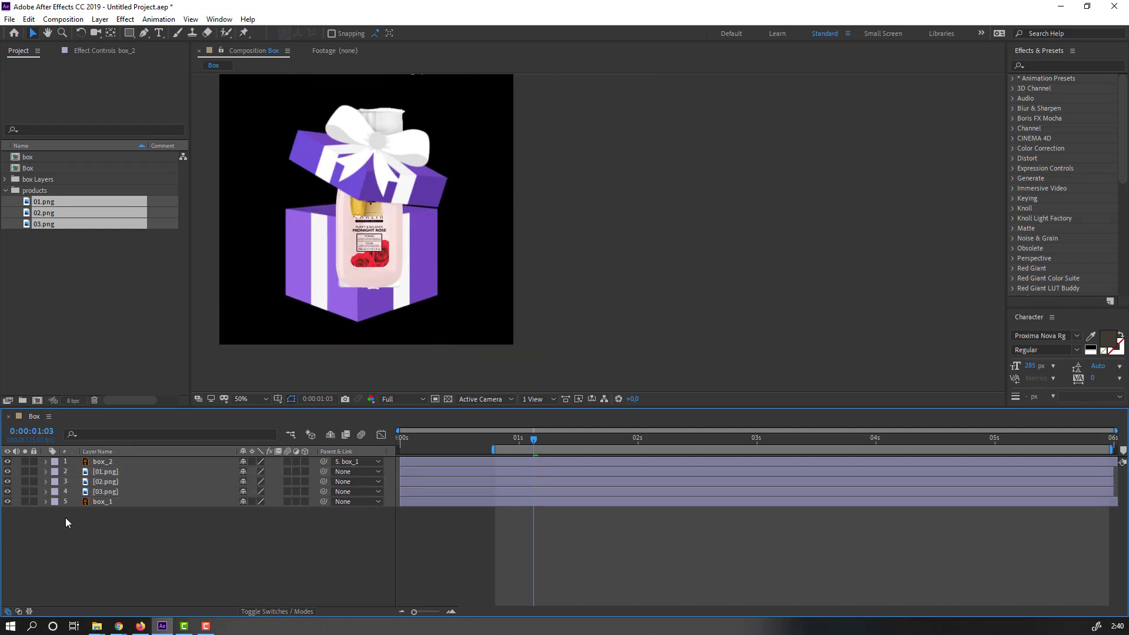
left_click_drag(8, 493, 8, 472)
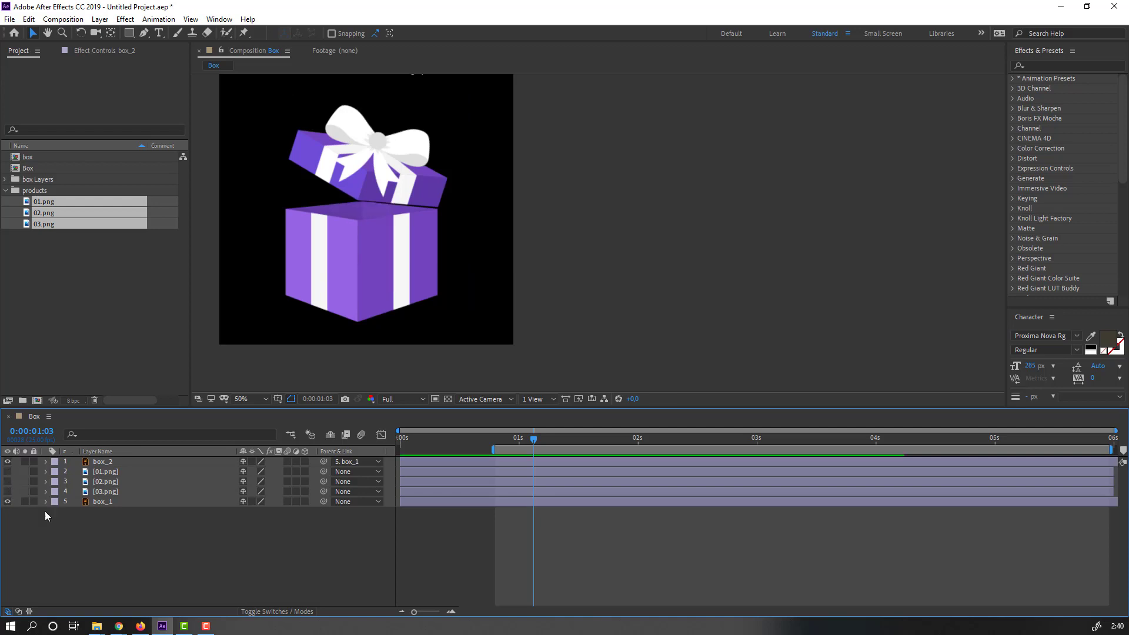
Step: Duplicate the box_1 layer and rename the copy box_main
left_click(100, 502)
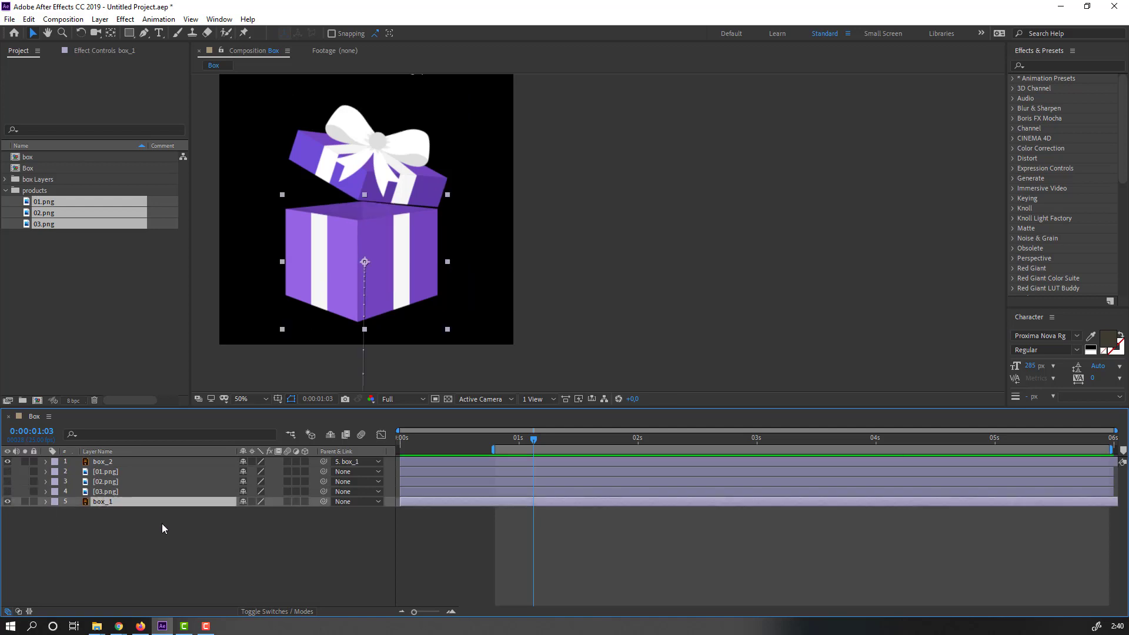
key("ctrl+d")
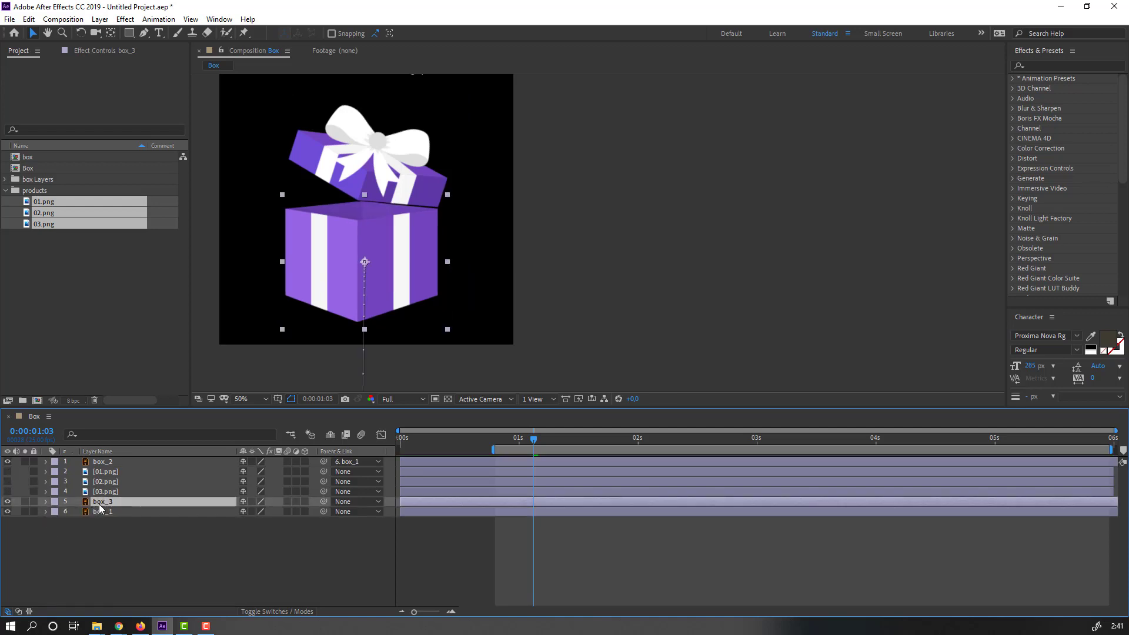
key("Return")
left_click(127, 503)
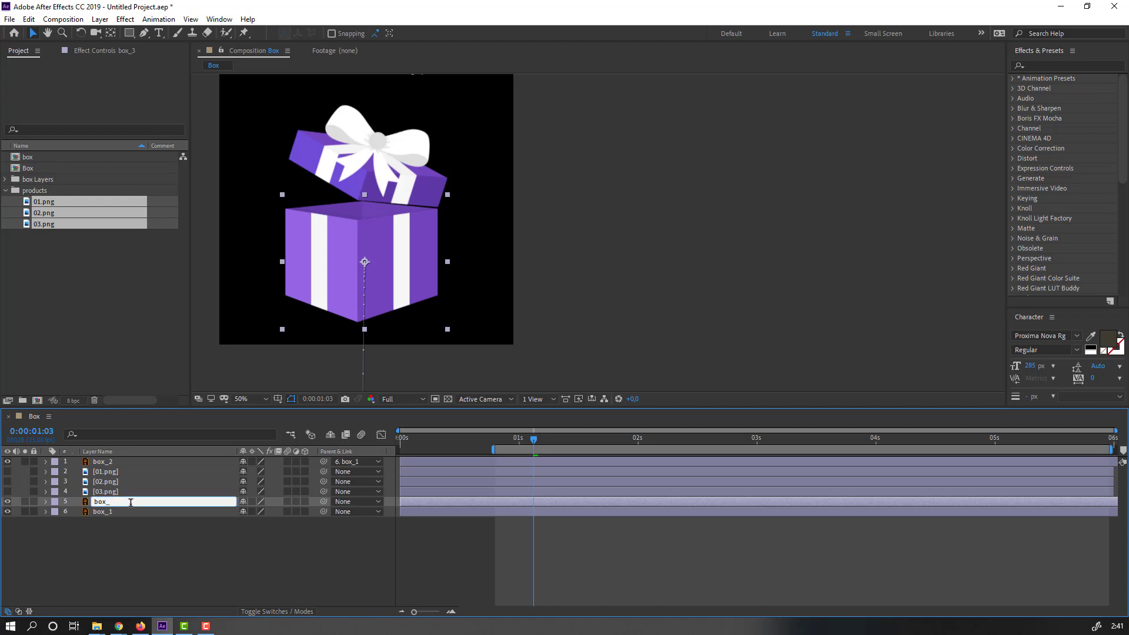
key("Return")
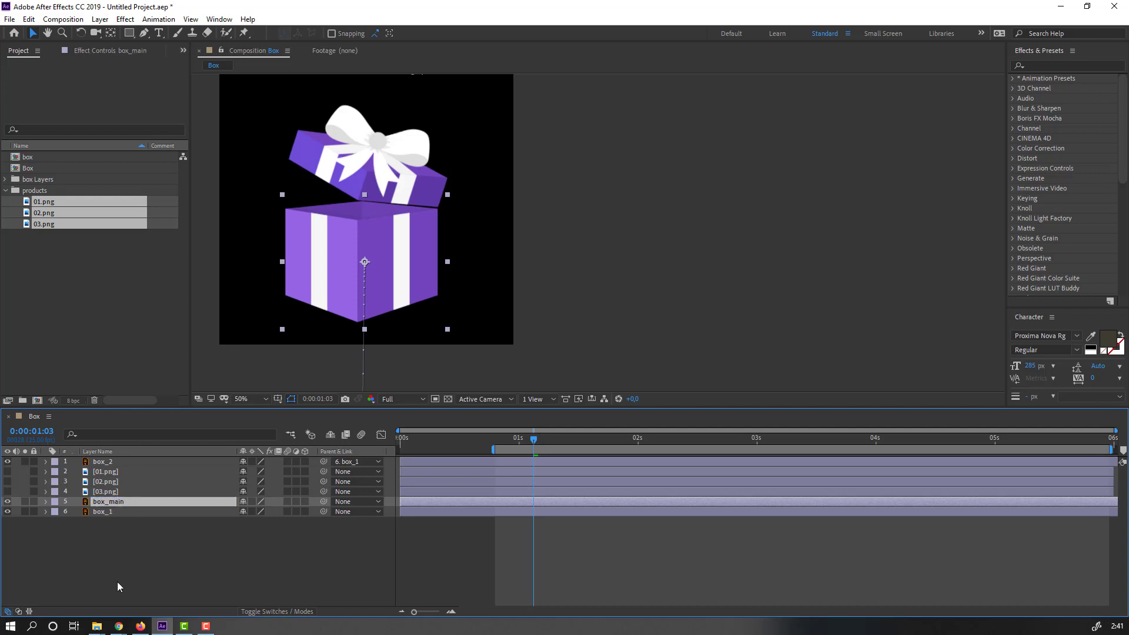
Step: Solo box_1 and draw a closed Pen tool mask around the box's two front faces, excluding the inner opening
left_click(99, 515)
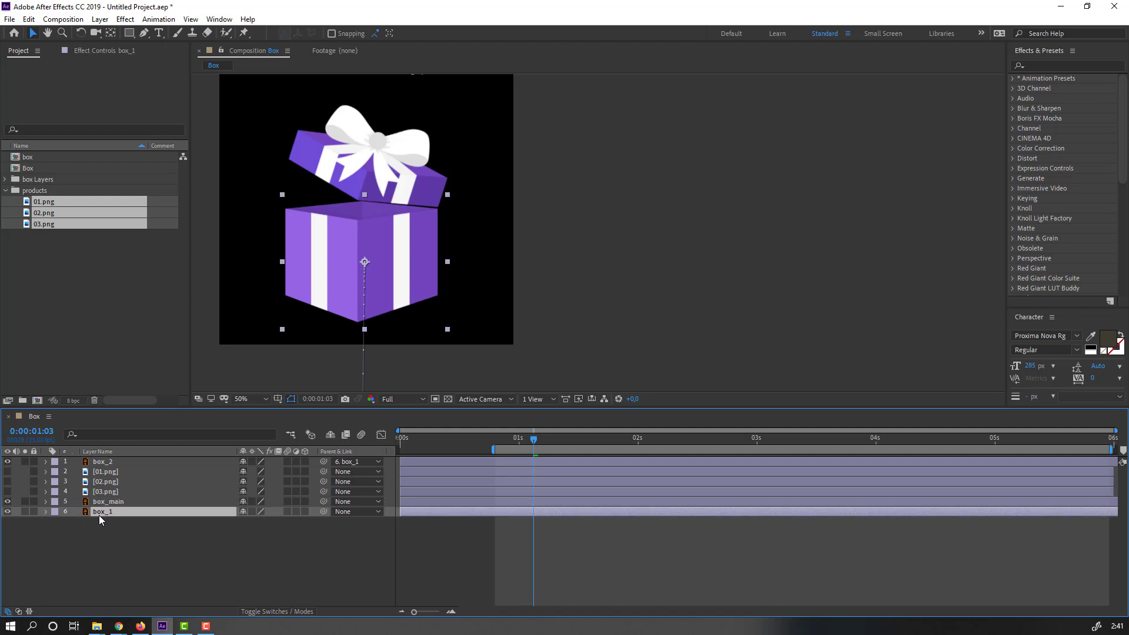
left_click(24, 511)
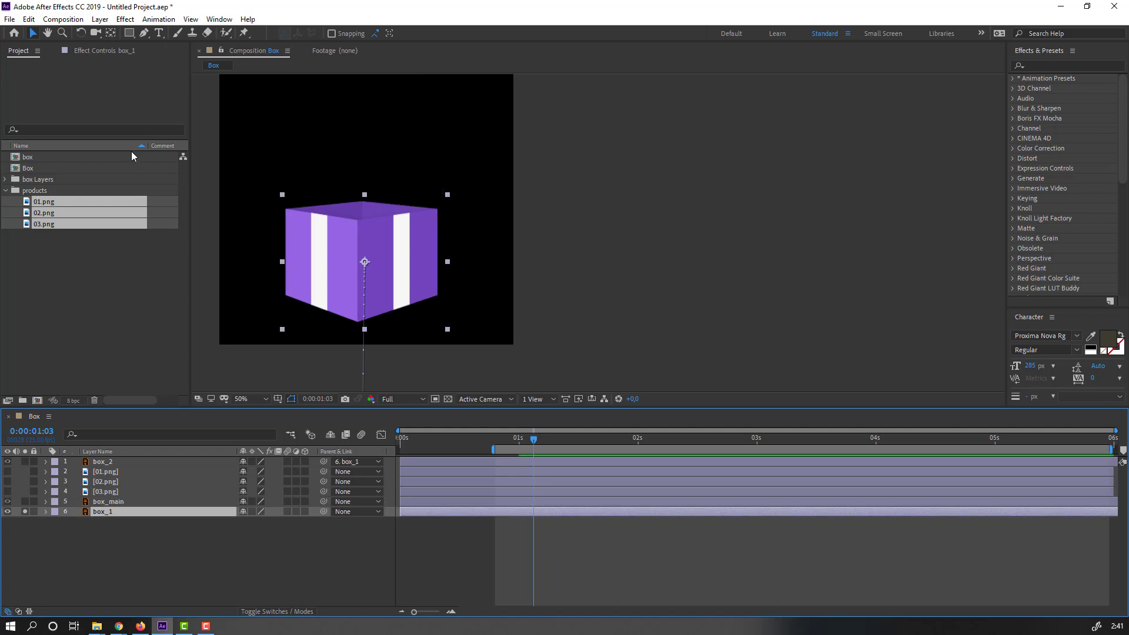
left_click(143, 33)
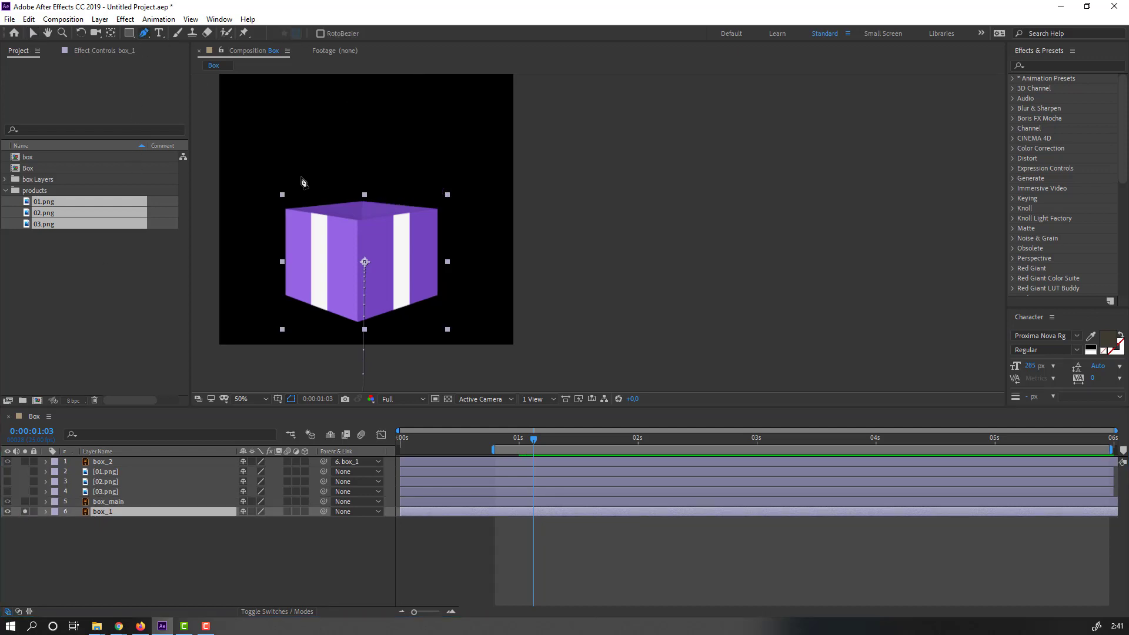
scroll(302, 182, "up", 1)
left_click_drag(256, 246, 534, 205)
key("g")
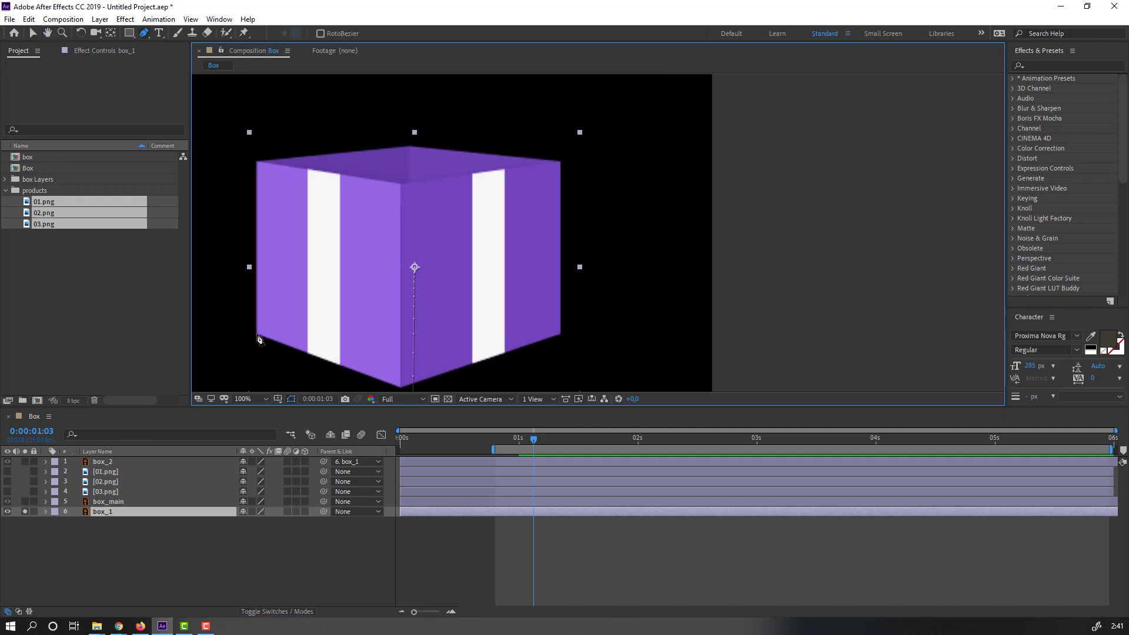
left_click(256, 334)
left_click(257, 162)
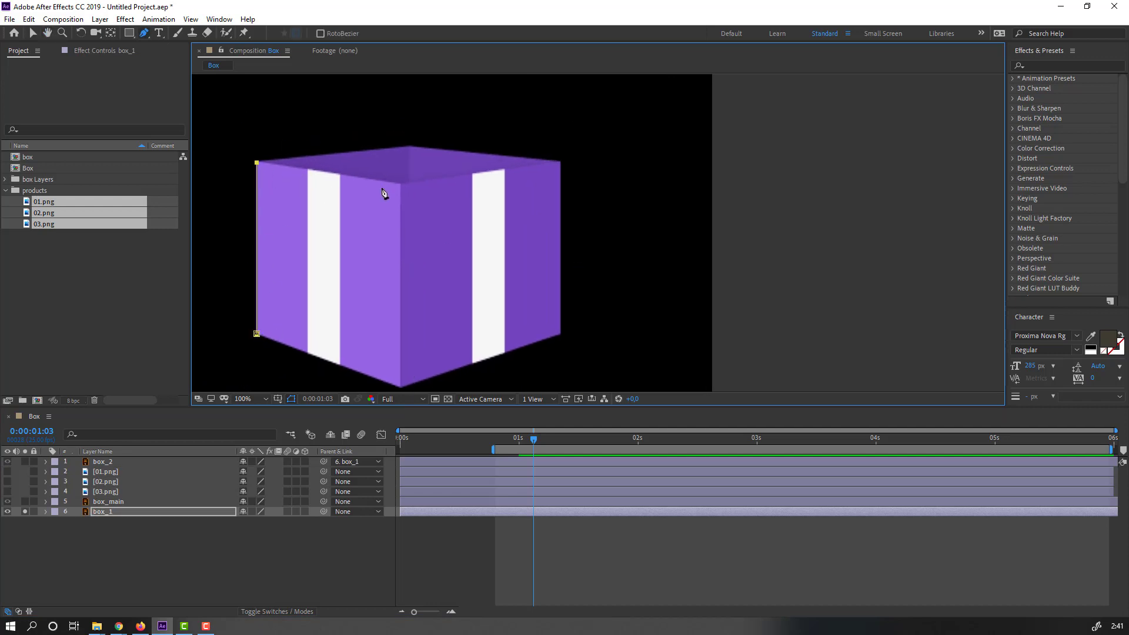
left_click(401, 186)
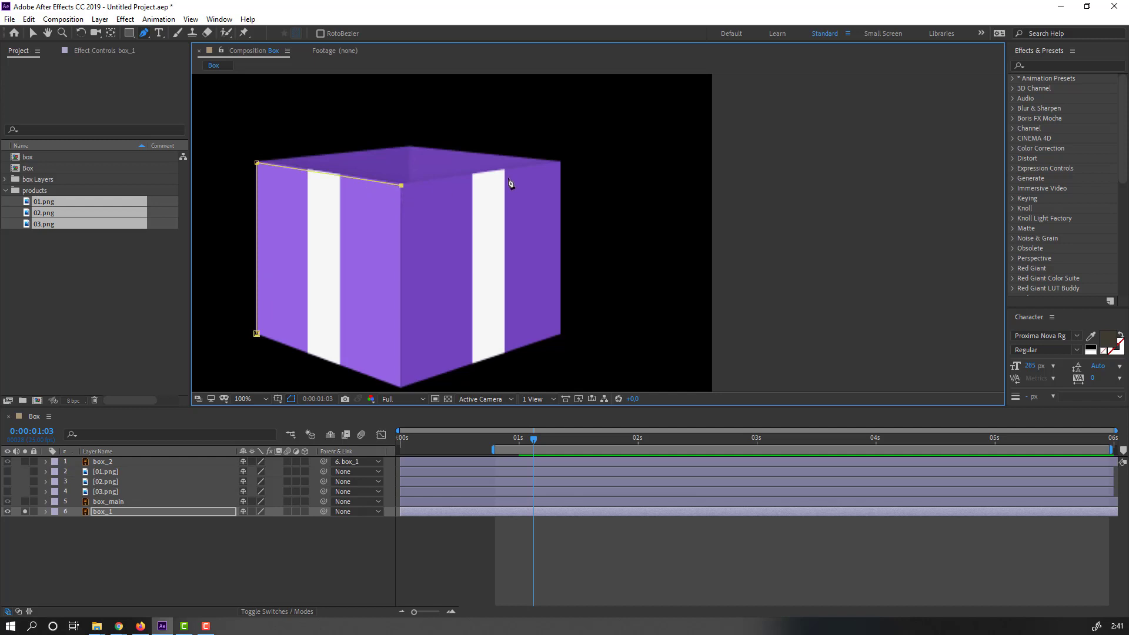
left_click(559, 163)
left_click(560, 334)
scroll(412, 359, "down", 2)
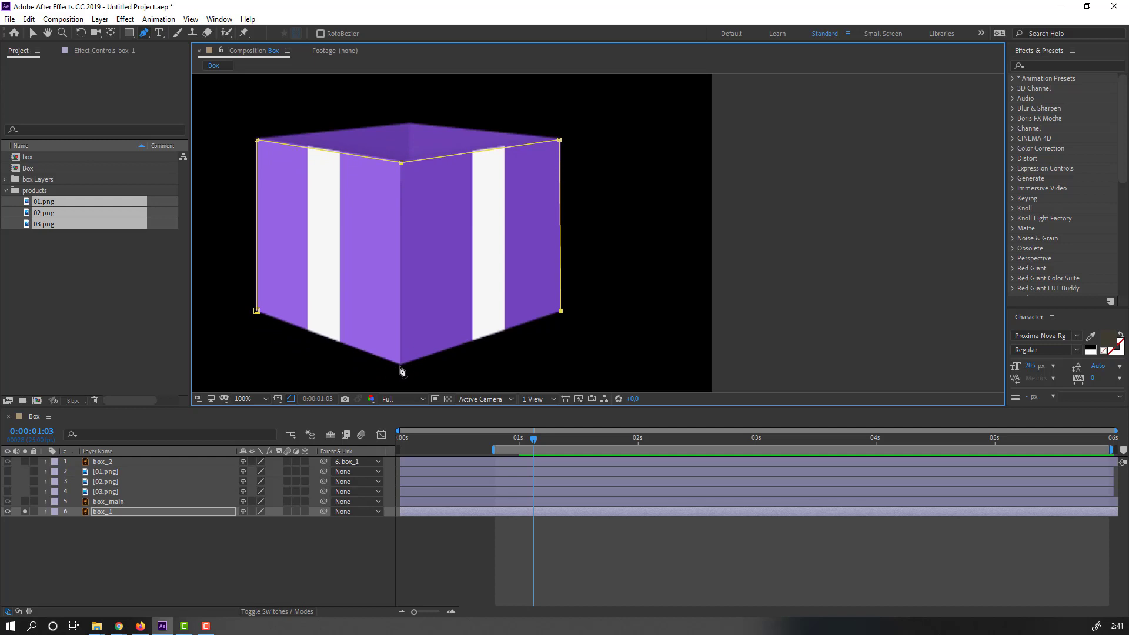
left_click(400, 366)
left_click(257, 310)
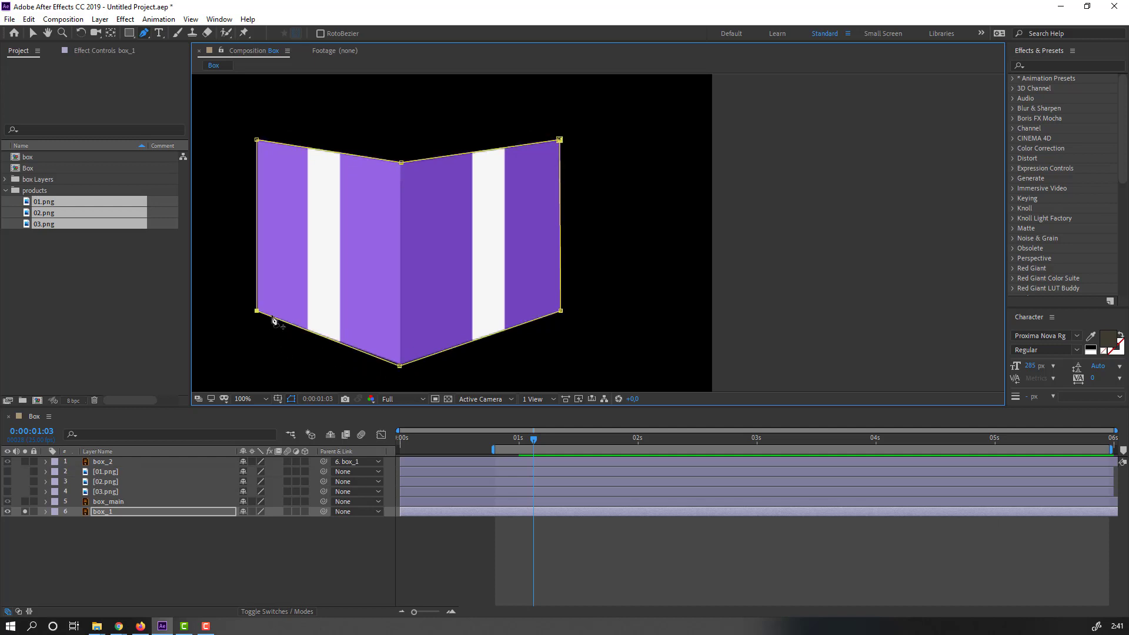
Step: Turn off solo for box_1 and move the layer directly below box_2, above the product layers
left_click(33, 33)
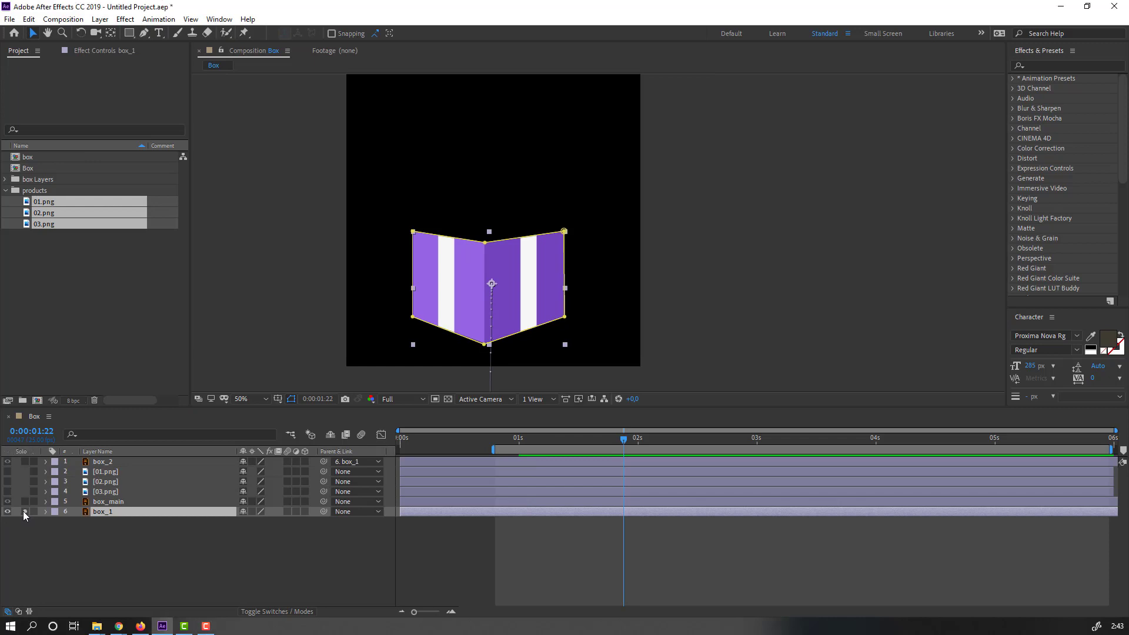
left_click(24, 511)
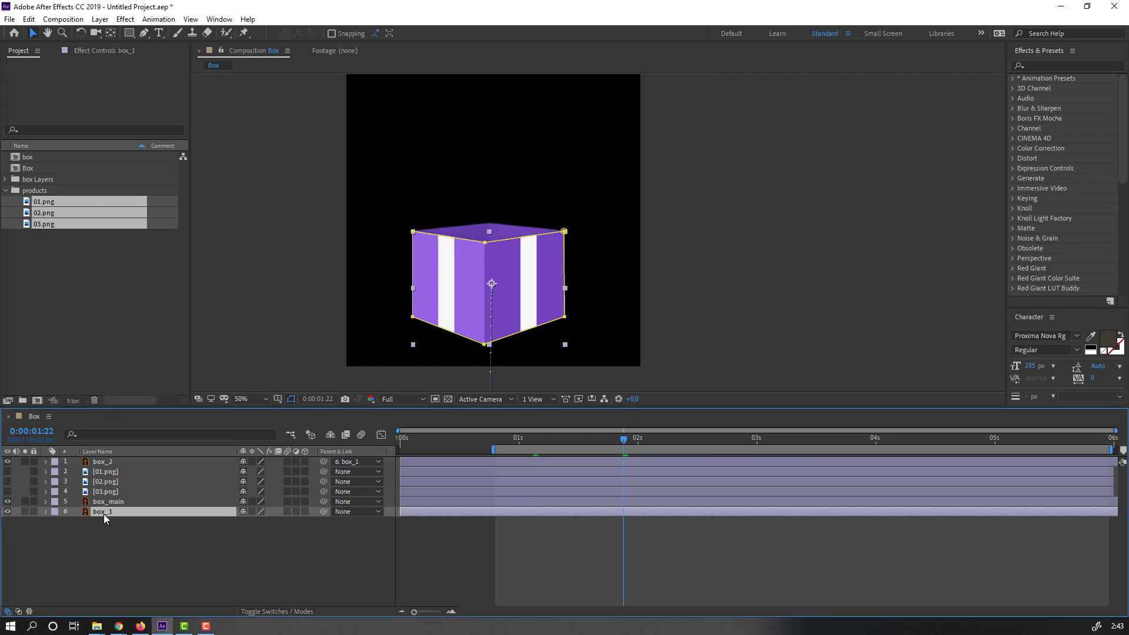
left_click_drag(100, 514, 111, 468)
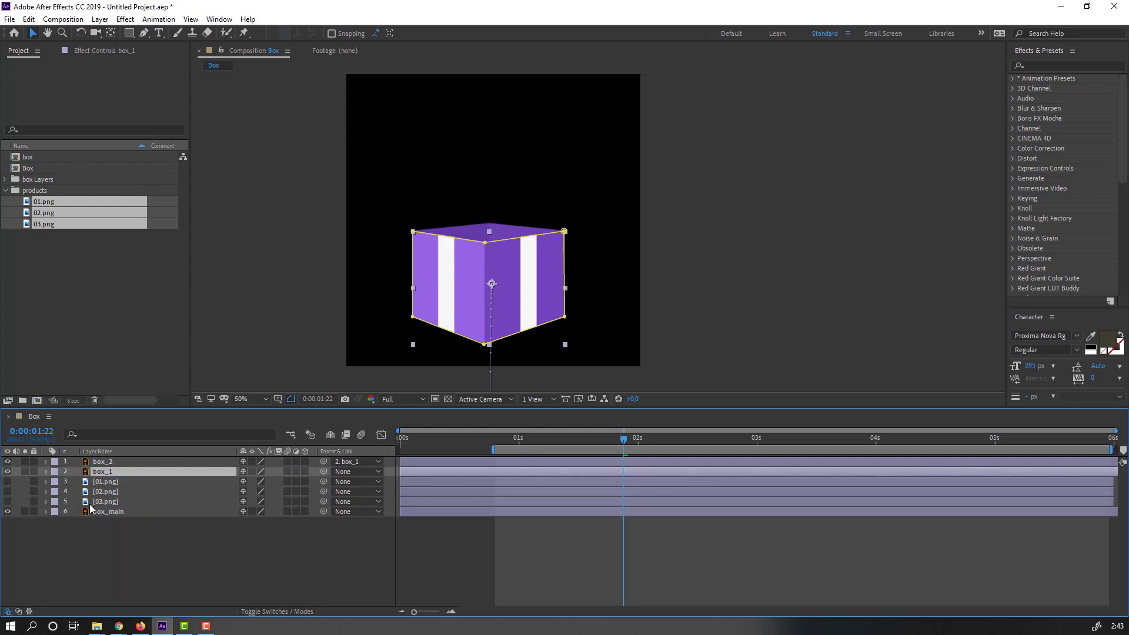
Step: Show the 01.png layer, place the product in the middle of the box opening and scale it to 63%
left_click(103, 482)
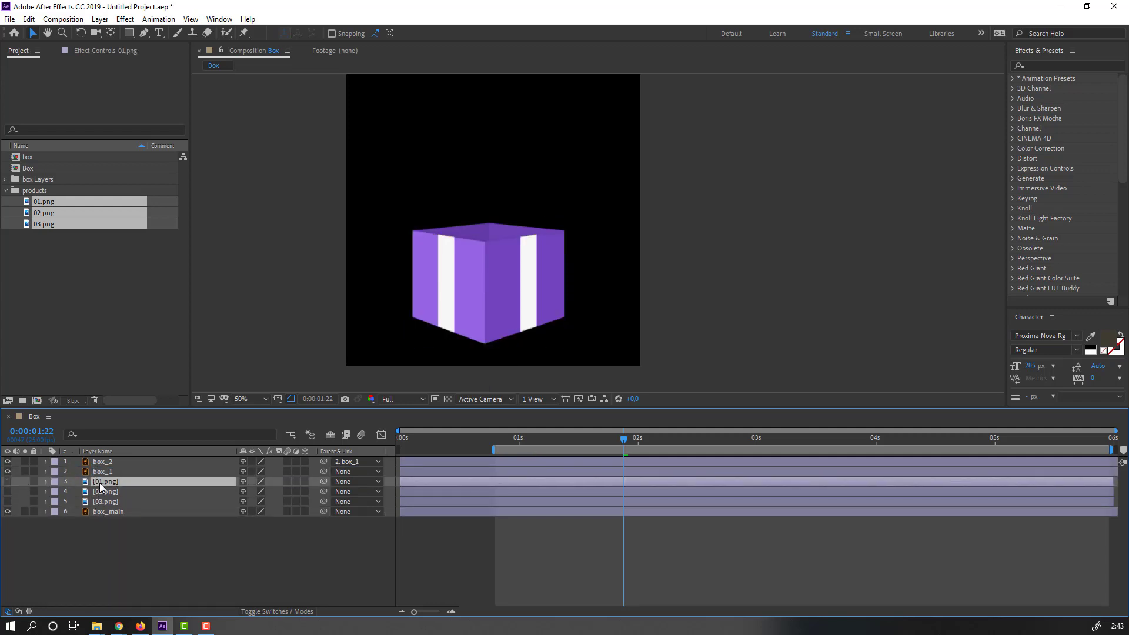
left_click(8, 482)
scroll(536, 248, "up", 2)
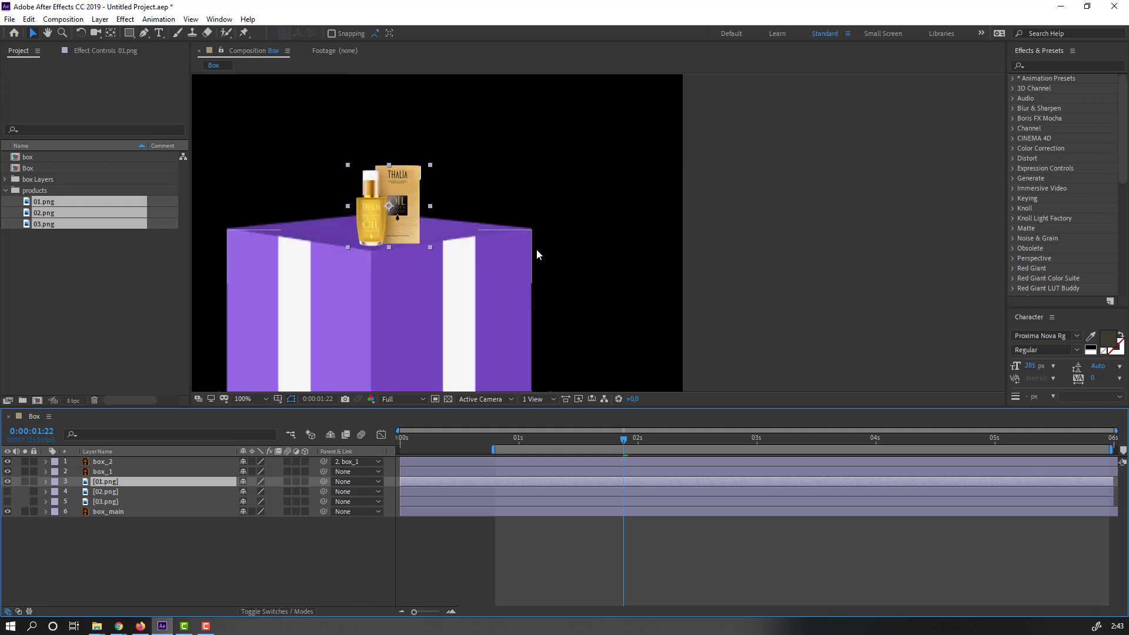
left_click_drag(403, 258, 409, 235)
scroll(406, 247, "down", 1)
key("s")
mouse_move(257, 491)
left_mouse_down()
mouse_move(281, 487)
mouse_move(270, 492)
left_mouse_up()
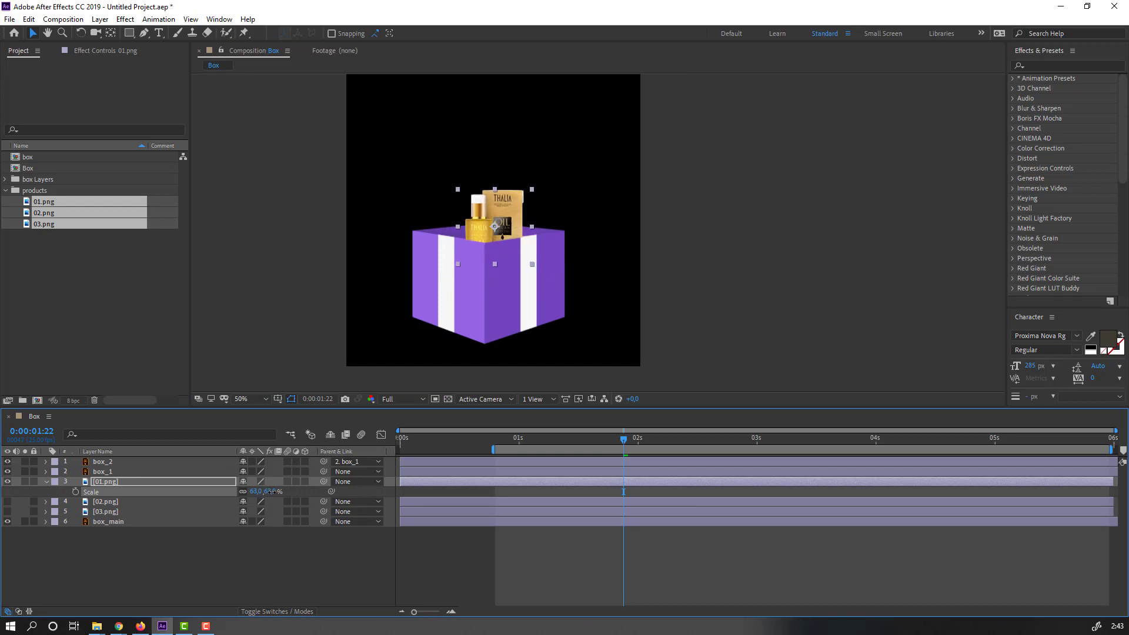
left_click(45, 481)
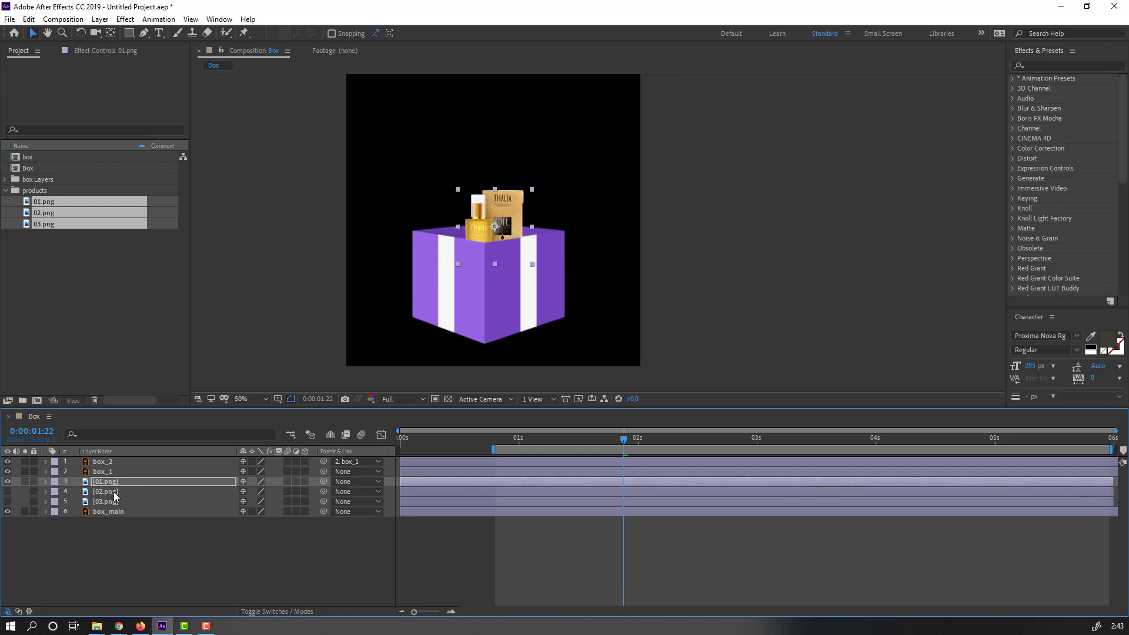
Step: Show the 02.png layer, scale the pump bottle down and place it in the right side of the box
left_click(114, 492)
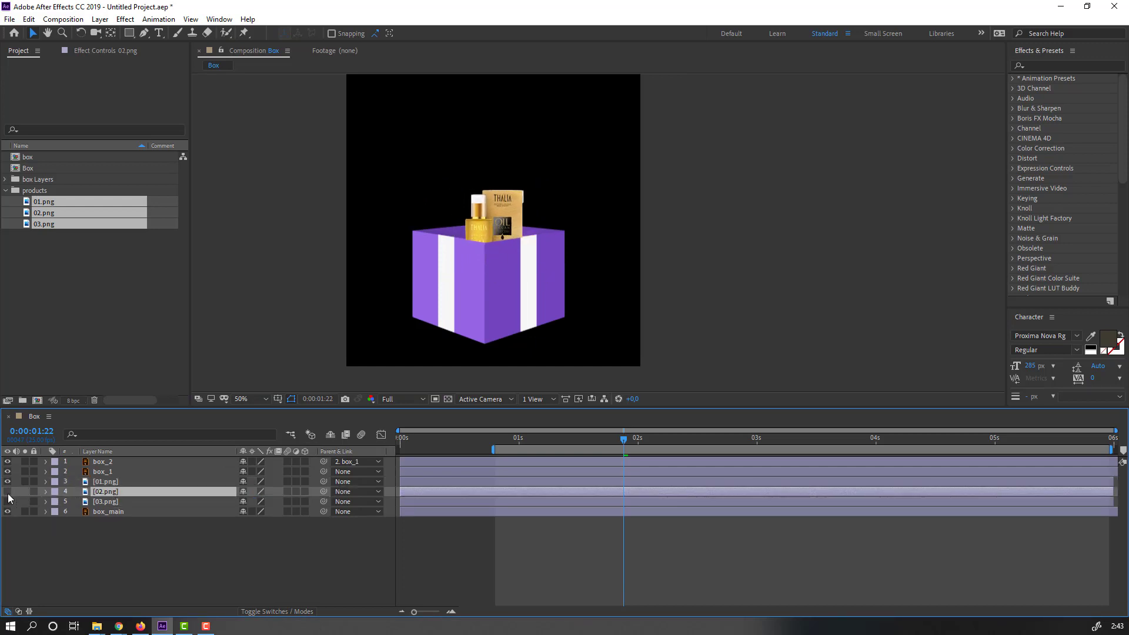
left_click(7, 493)
left_click_drag(488, 173, 509, 175)
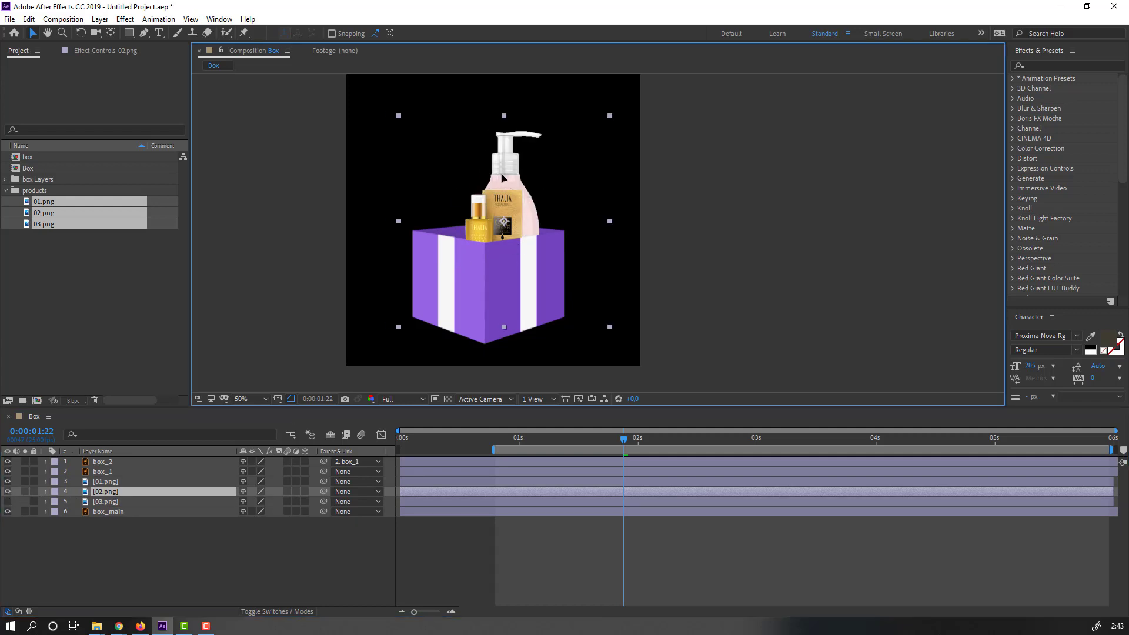
key("s")
left_click_drag(254, 501, 249, 502)
left_click(48, 494)
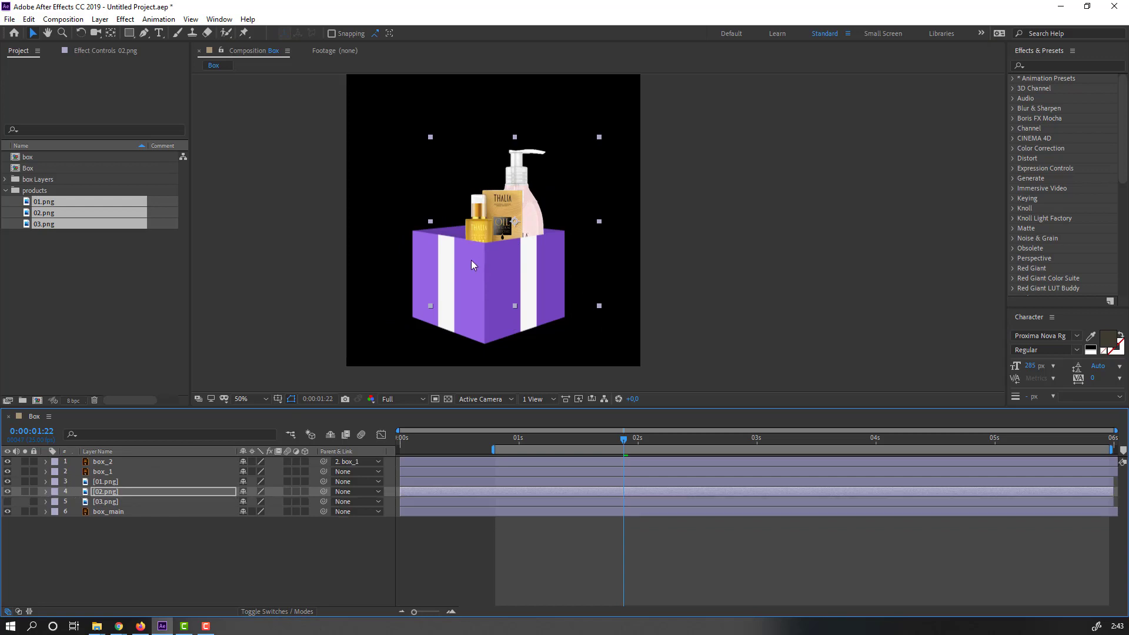
scroll(472, 260, "up", 2)
scroll(426, 262, "down", 2)
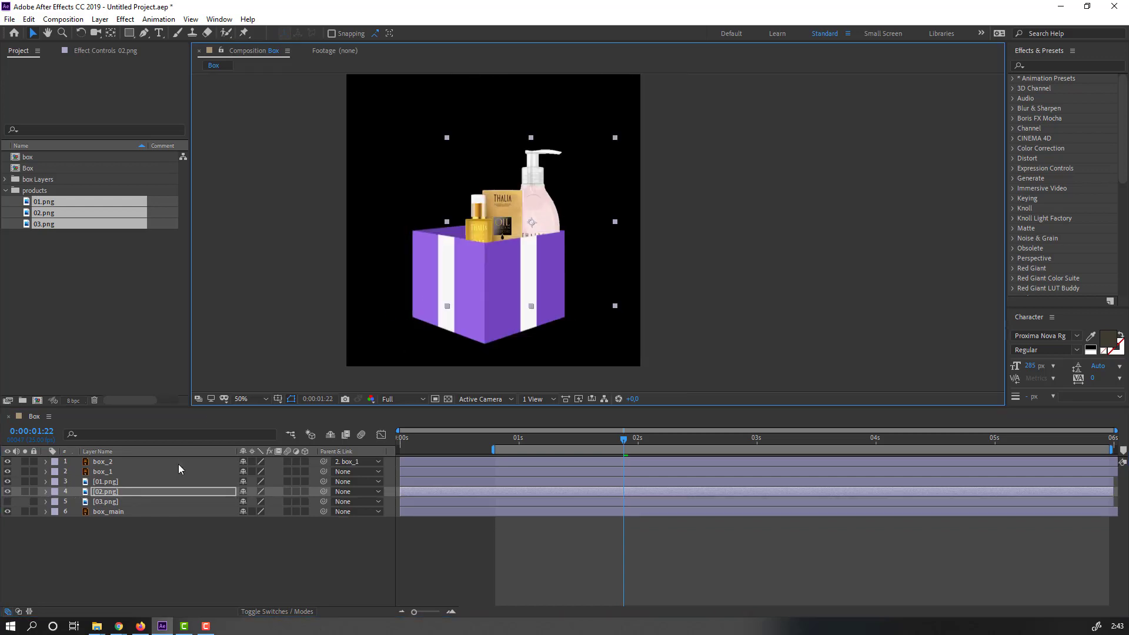
Step: Show the 03.png layer, place the product in the left side of the box and scale it to 25%
left_click(103, 502)
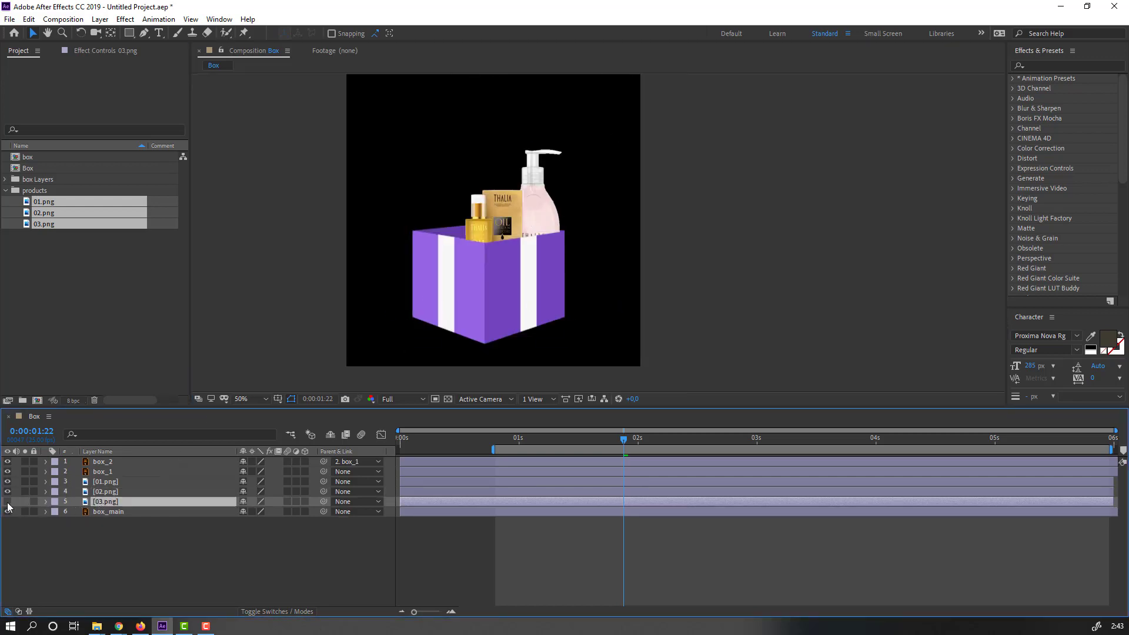
left_click(7, 502)
left_click_drag(463, 172, 418, 179)
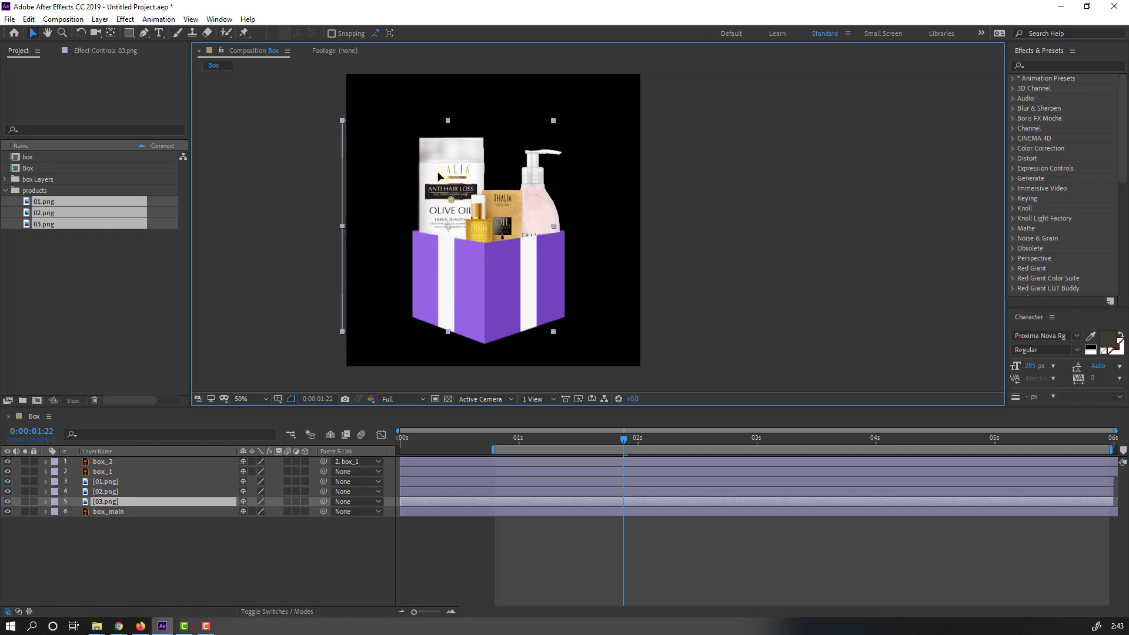
key("s")
left_click_drag(255, 516, 247, 512)
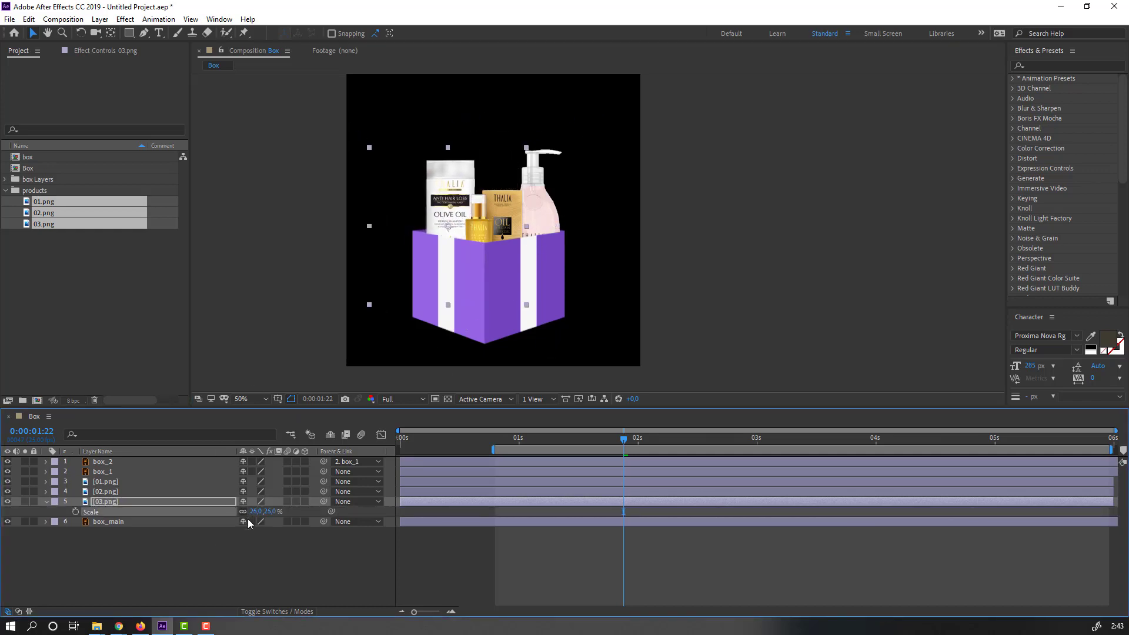
left_click(285, 512)
scroll(475, 298, "down", 1)
scroll(476, 299, "up", 1)
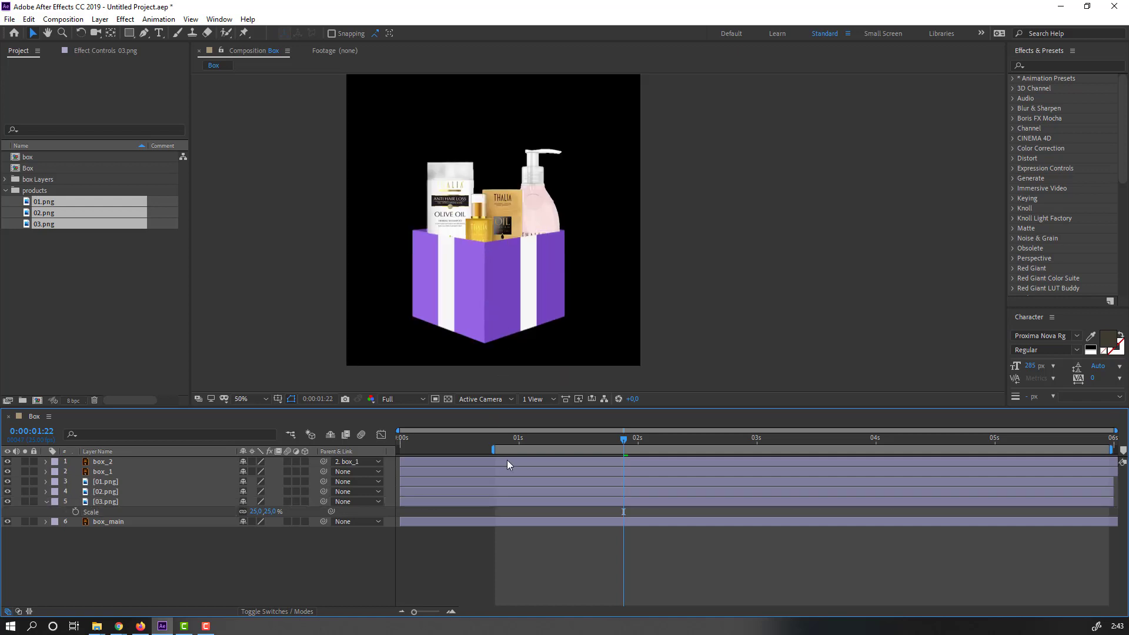
left_click(66, 502)
left_click(47, 502)
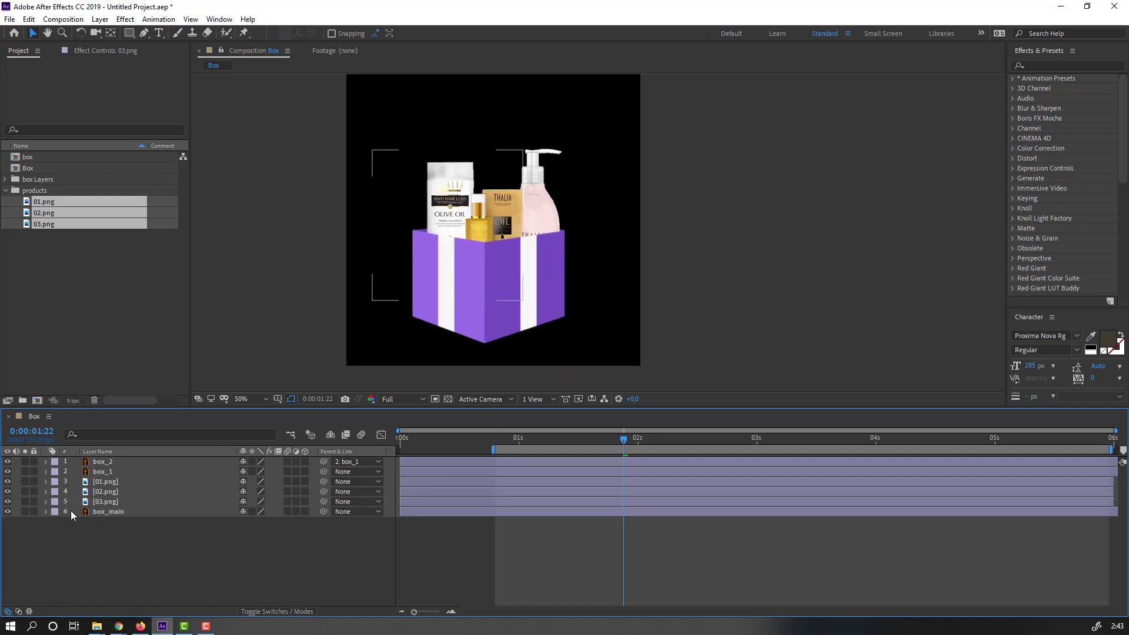
Step: Parent the 01.png, 02.png and 03.png layers to box_1 and reveal their Position properties
left_click(109, 501)
left_click(108, 491, "shift")
left_click(107, 482, "shift")
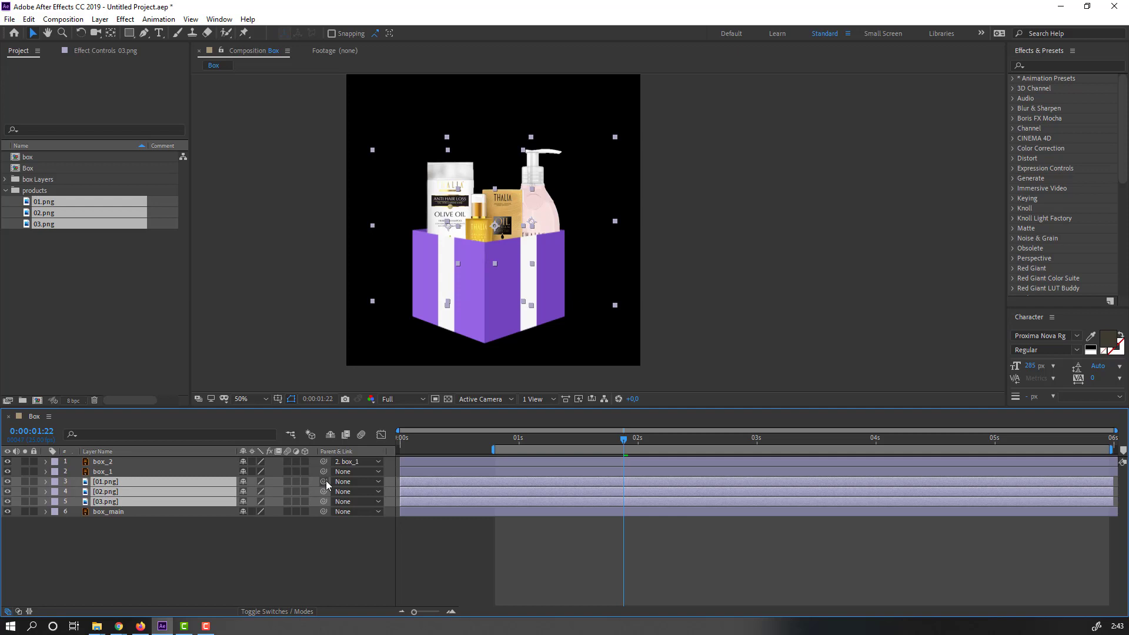
left_click_drag(323, 481, 103, 472)
key("p")
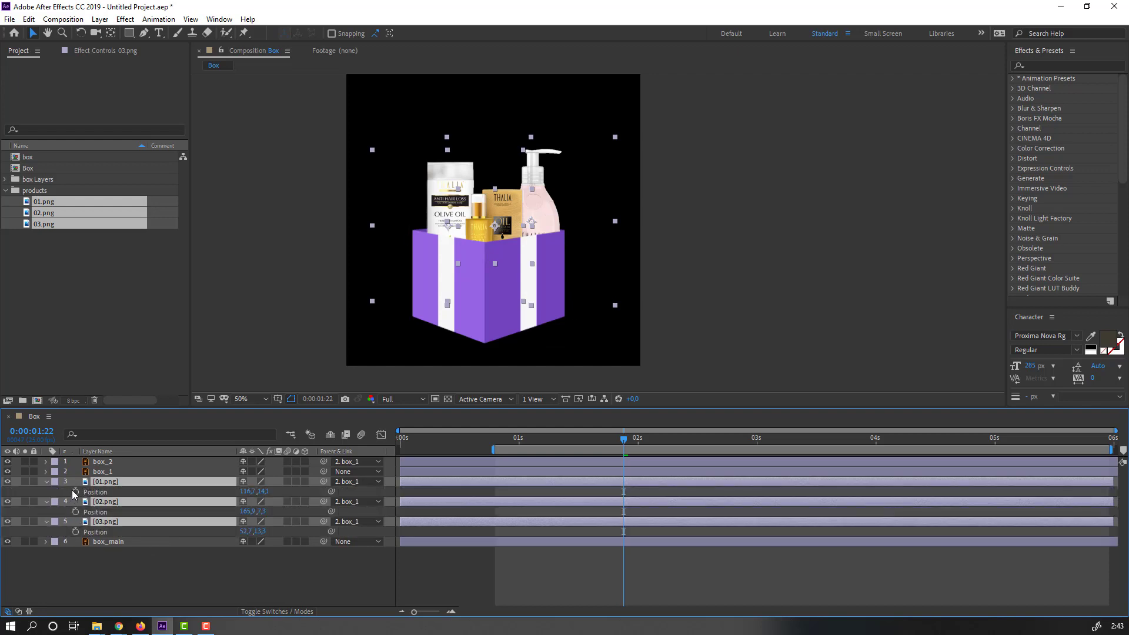
Step: Keyframe the three products' Position at 0:00:01:22, and at 0:00:01:07 lower them to Y 134.1, 127.3 and 133.3
left_click(75, 492)
left_click_drag(624, 439, 553, 448)
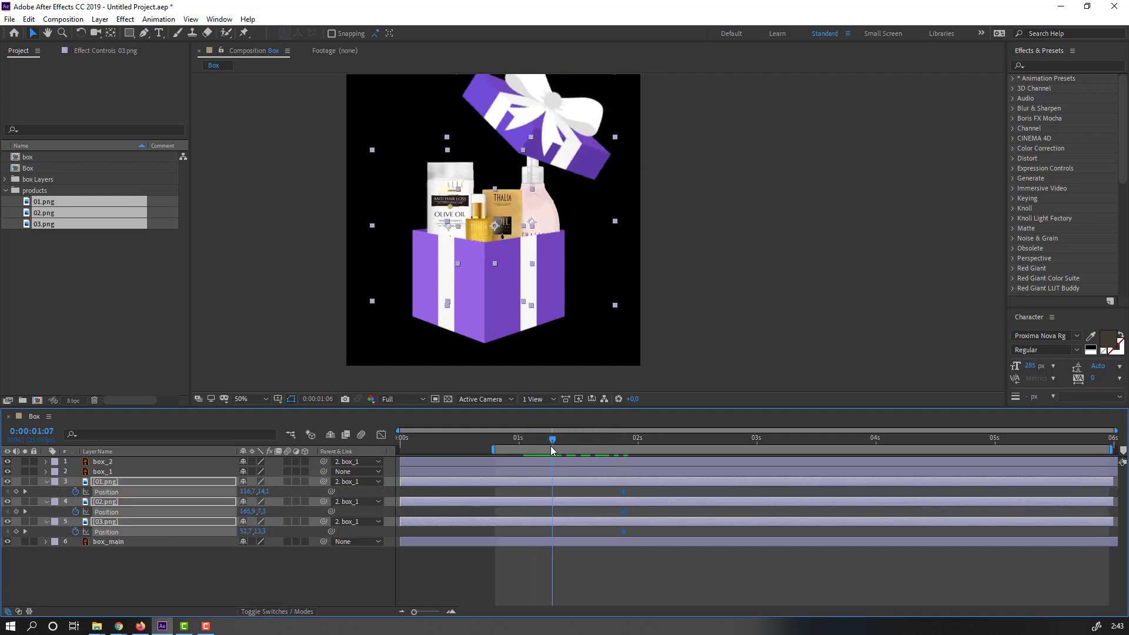
left_click_drag(262, 491, 442, 421)
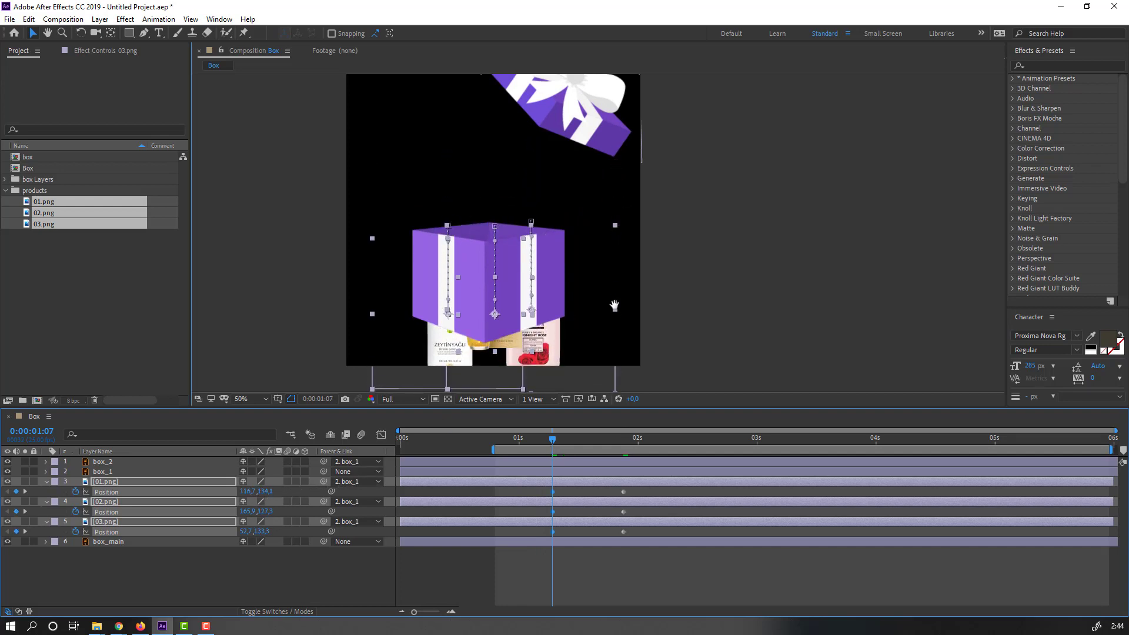
Step: Apply Easy Ease to all Position keyframes of the 01.png, 02.png and 03.png layers
left_click_drag(614, 305, 578, 270)
left_click_drag(646, 492, 551, 536)
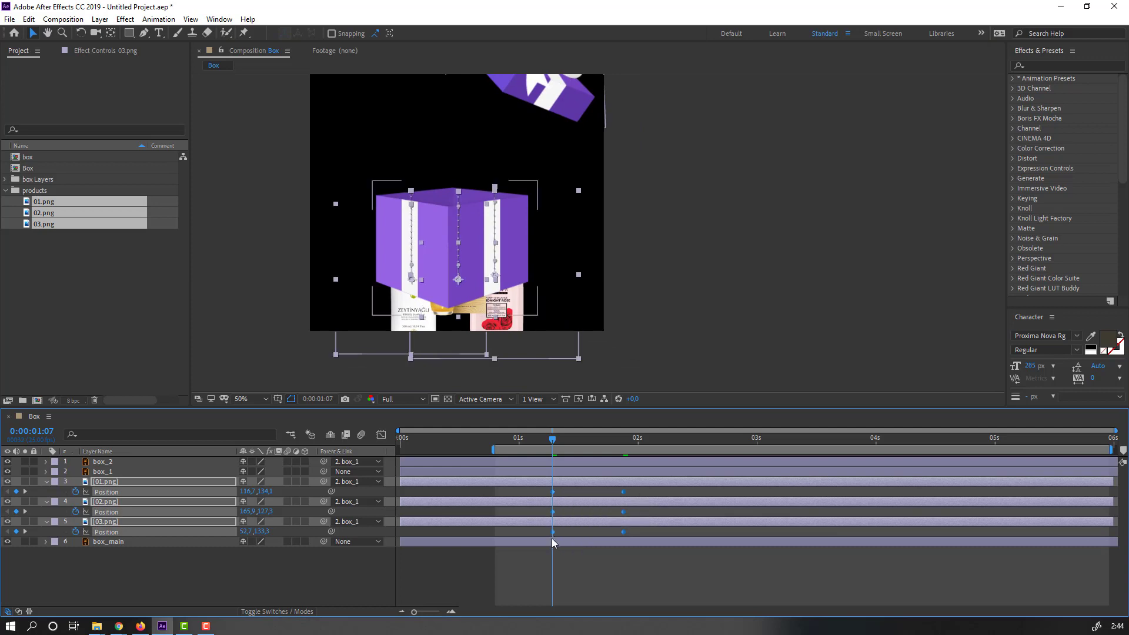
right_click(553, 535)
mouse_move(661, 526)
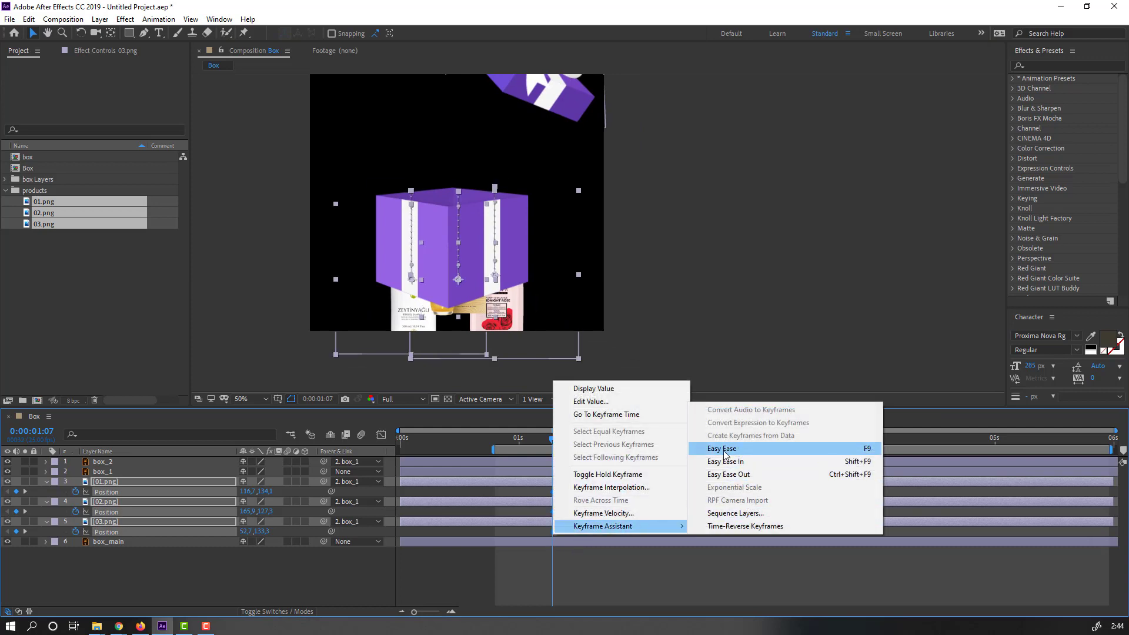
left_click(725, 450)
Step: Reshape the products' speed curve so it peaks early and slows gradually towards the end keyframes, and preview the motion
left_click(380, 435)
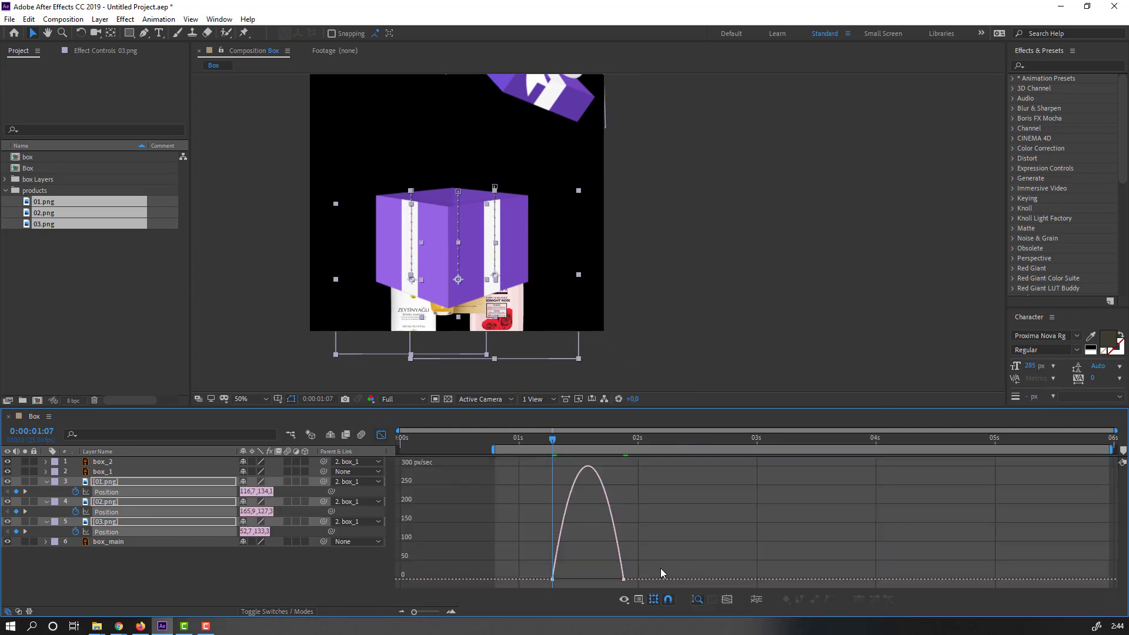
left_click_drag(661, 568, 590, 577)
key("space")
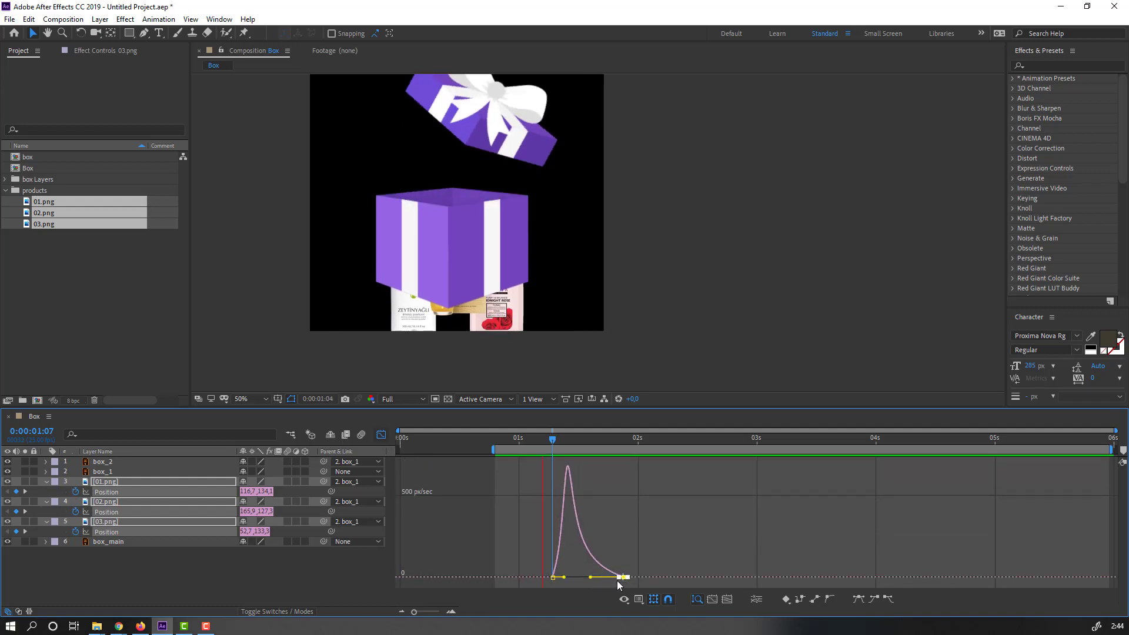
key("space")
left_click(381, 436)
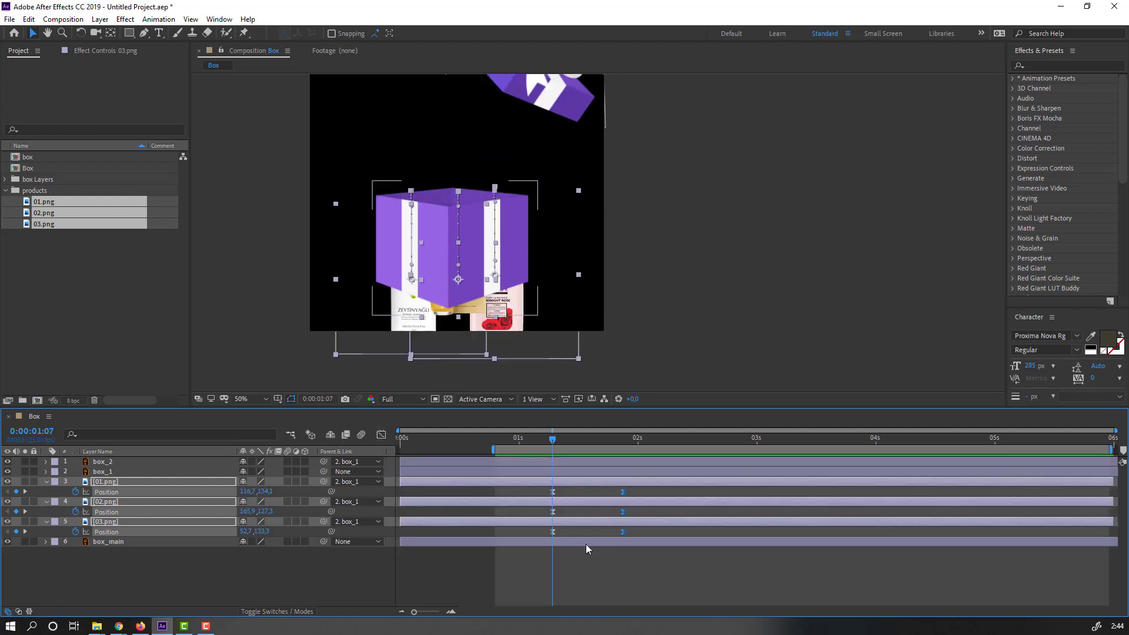
Step: Delay the products' ending Position keyframes to about 0:00:02:09, preview the slower rise and deselect the layers
left_click_drag(637, 491, 680, 503)
key("space")
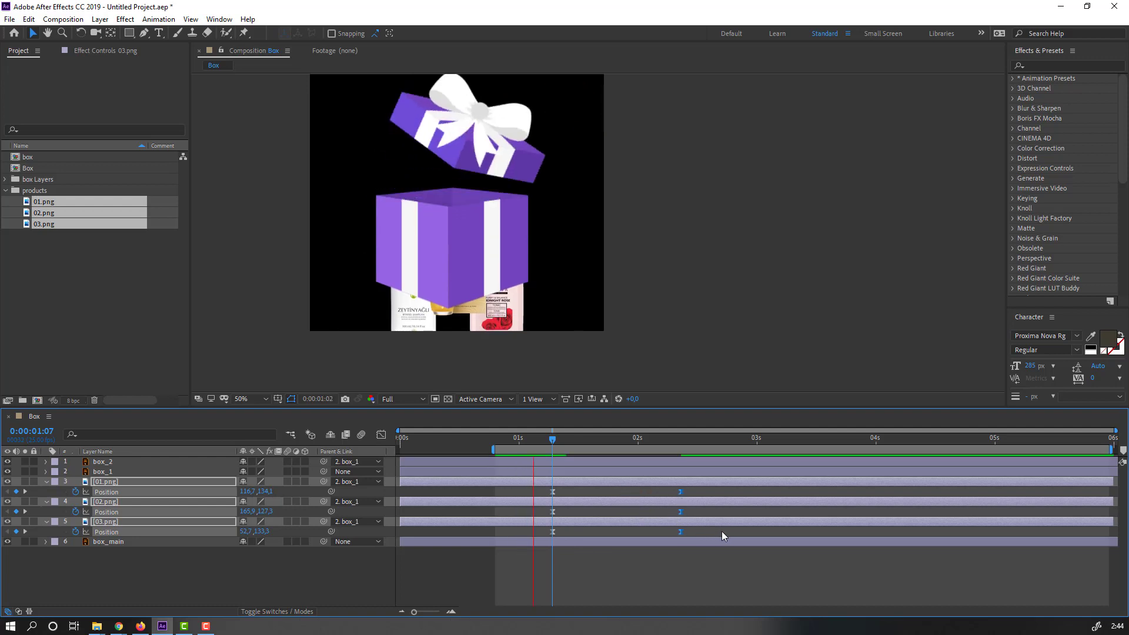
left_click(586, 439)
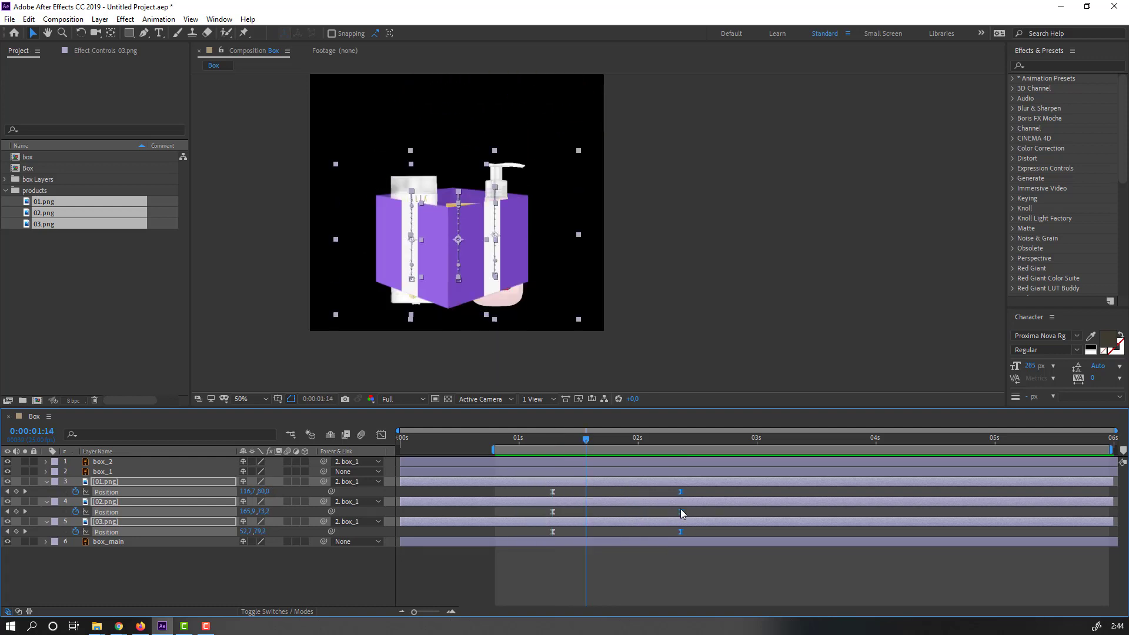
left_click(306, 560)
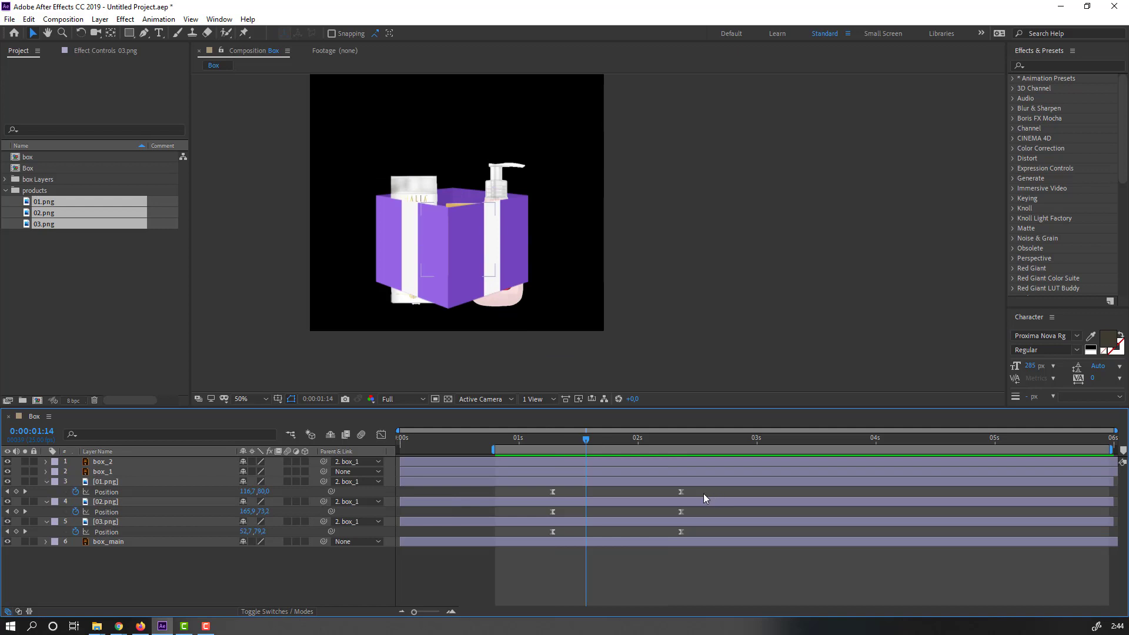
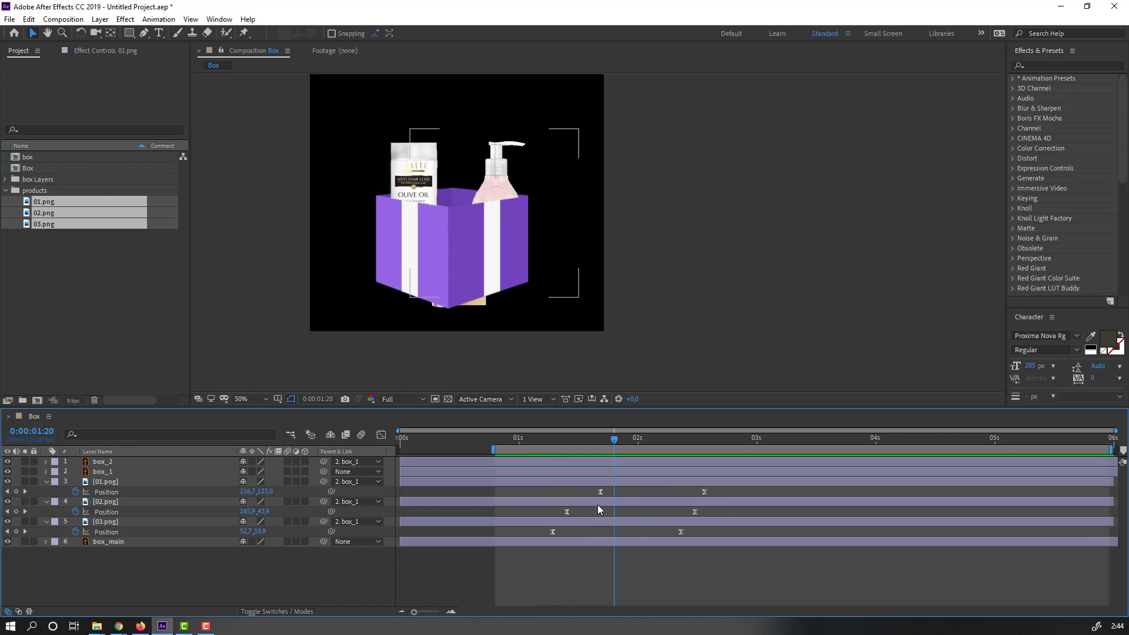
Step: Retime the Position keyframes of 01.png to about 0:00:01:07 and 0:00:02:04, and those of 02.png to about 0:00:01:14 and 0:00:02:14
left_click(608, 522)
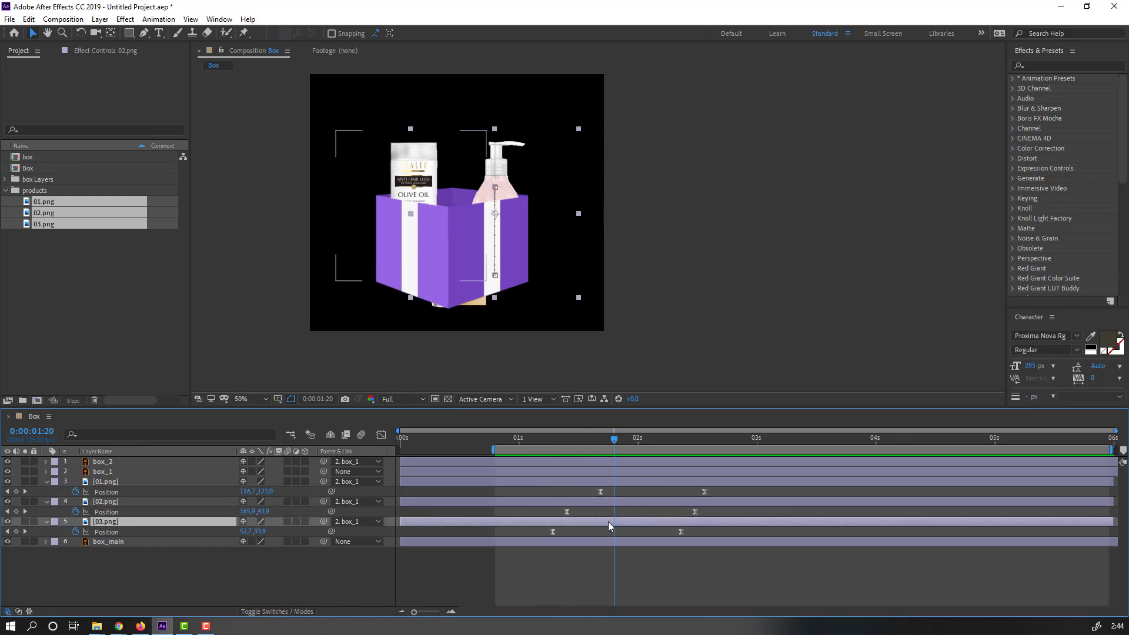
left_click(642, 483)
left_click_drag(722, 491, 551, 495)
left_click(694, 512)
left_click_drag(757, 514, 583, 512)
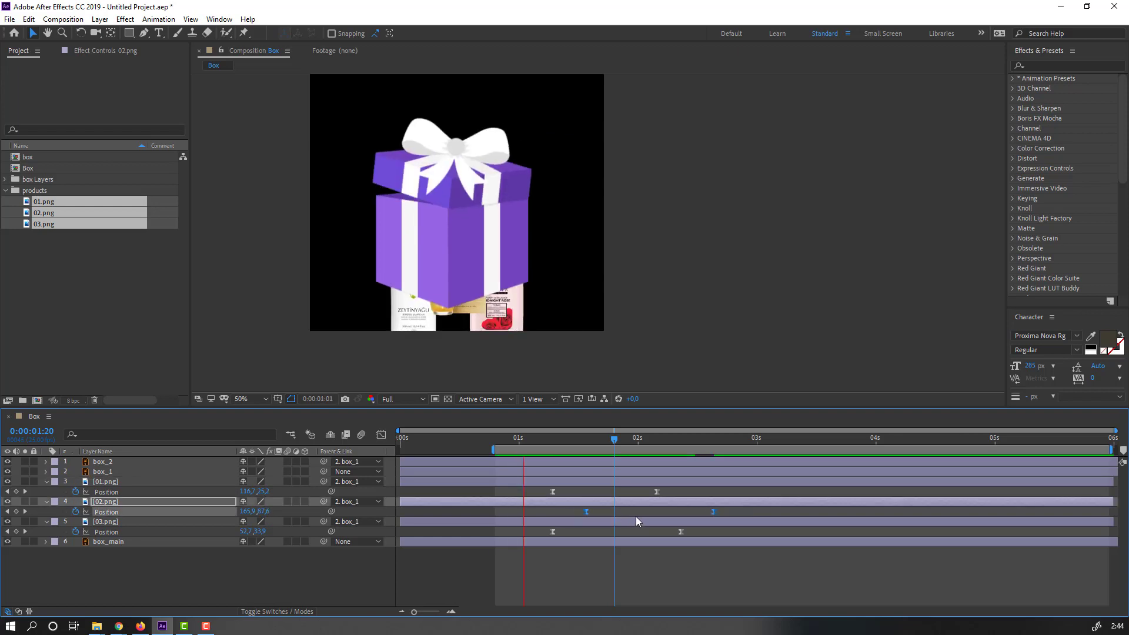
key("space")
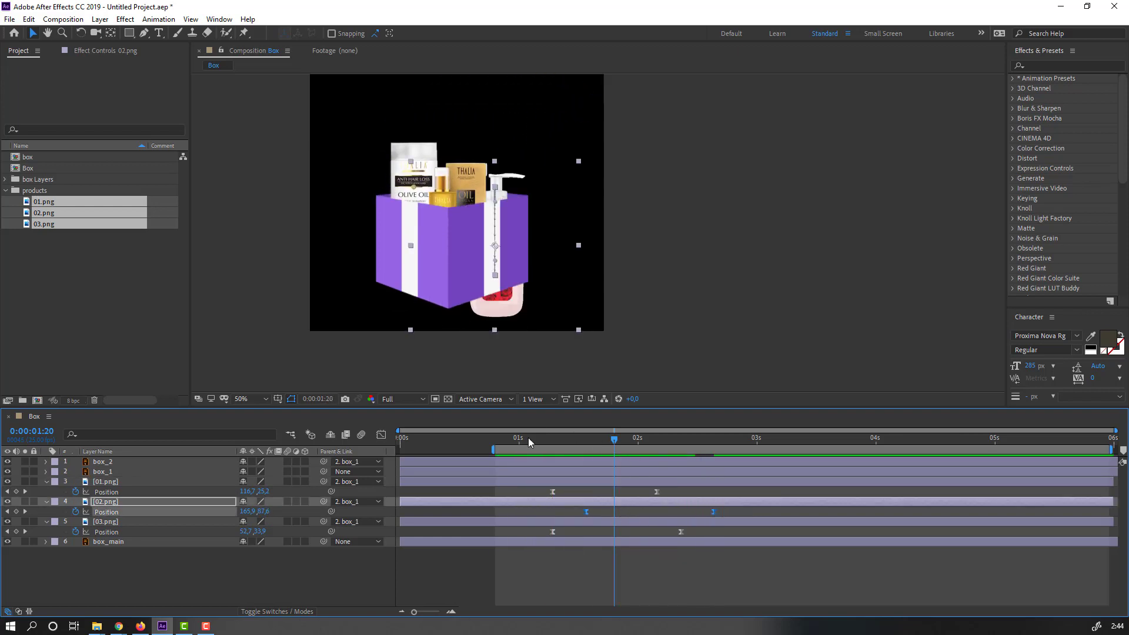
left_click(567, 438)
left_click_drag(713, 512, 704, 511)
Step: At 0:00:01:06, draw a four-point mask on the 03.png layer around the part showing below the box and invert it
mouse_move(555, 440)
left_mouse_down()
mouse_move(595, 440)
mouse_move(547, 442)
left_mouse_up()
left_click_drag(518, 332, 481, 288)
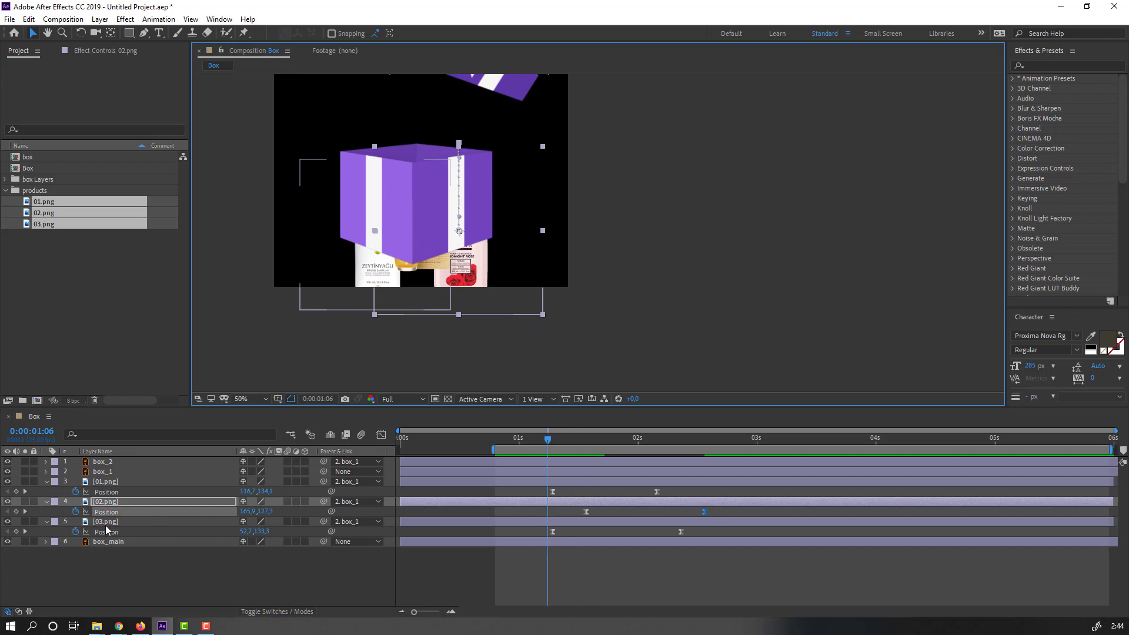
left_click(108, 522)
left_click(142, 35)
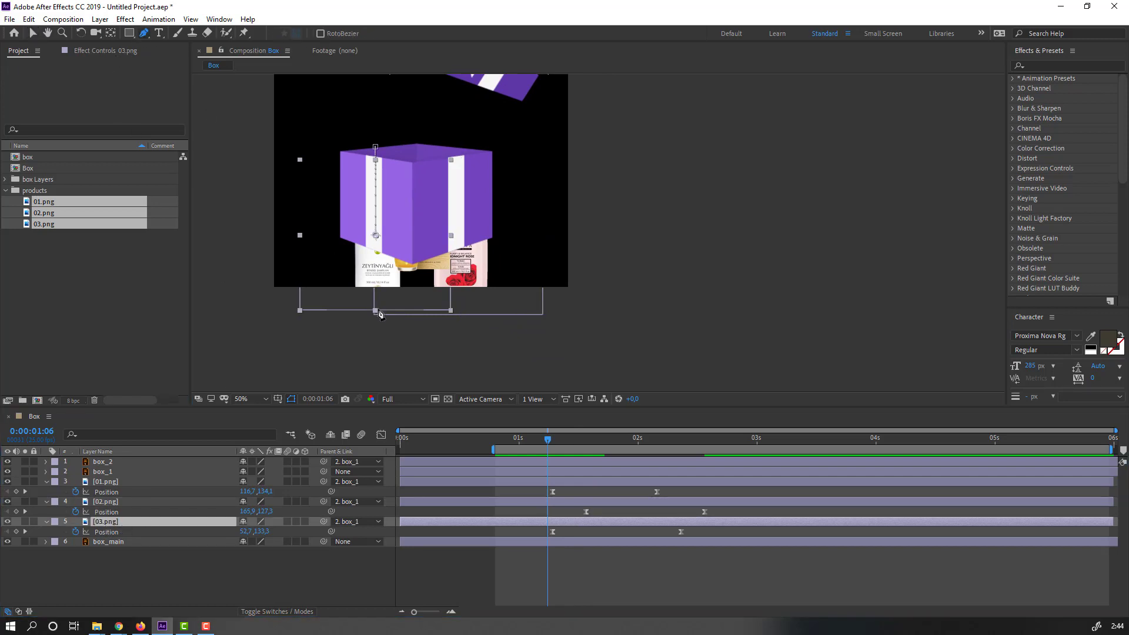
left_click(349, 229)
left_click(346, 290)
left_click(413, 297)
left_click(406, 229)
left_click(350, 229)
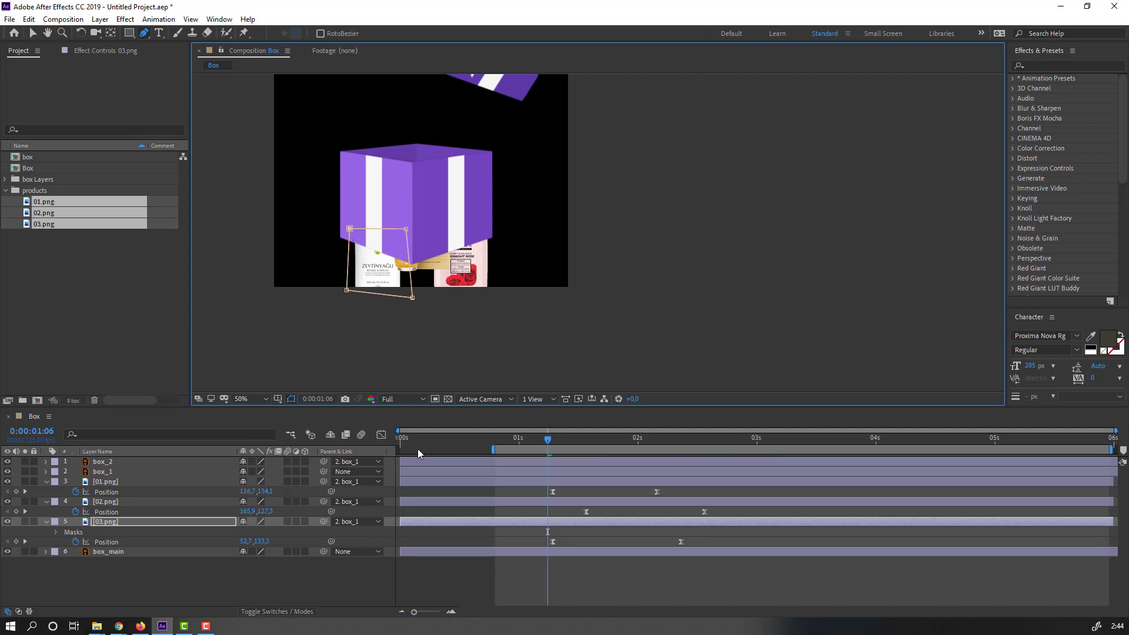
left_click(100, 520)
key("m")
left_click(283, 532)
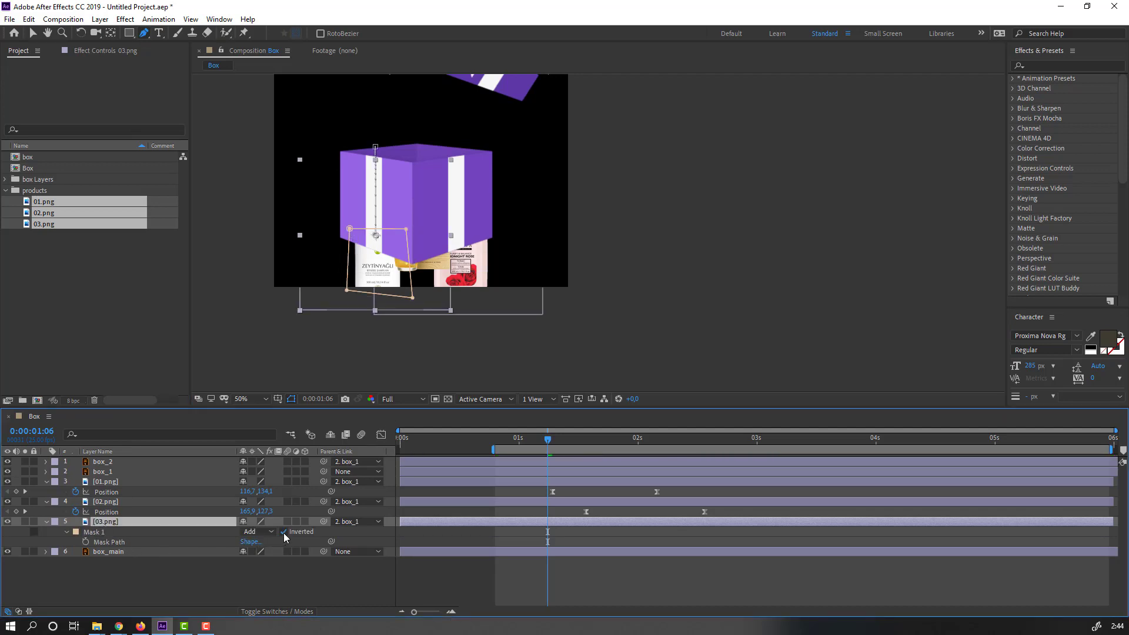
Step: Lower the 03.png mask's upper corners at 0:00:02:08 and its lower corners at 0:00:01:13 so it hides only the part below the box
left_click_drag(548, 439, 674, 439)
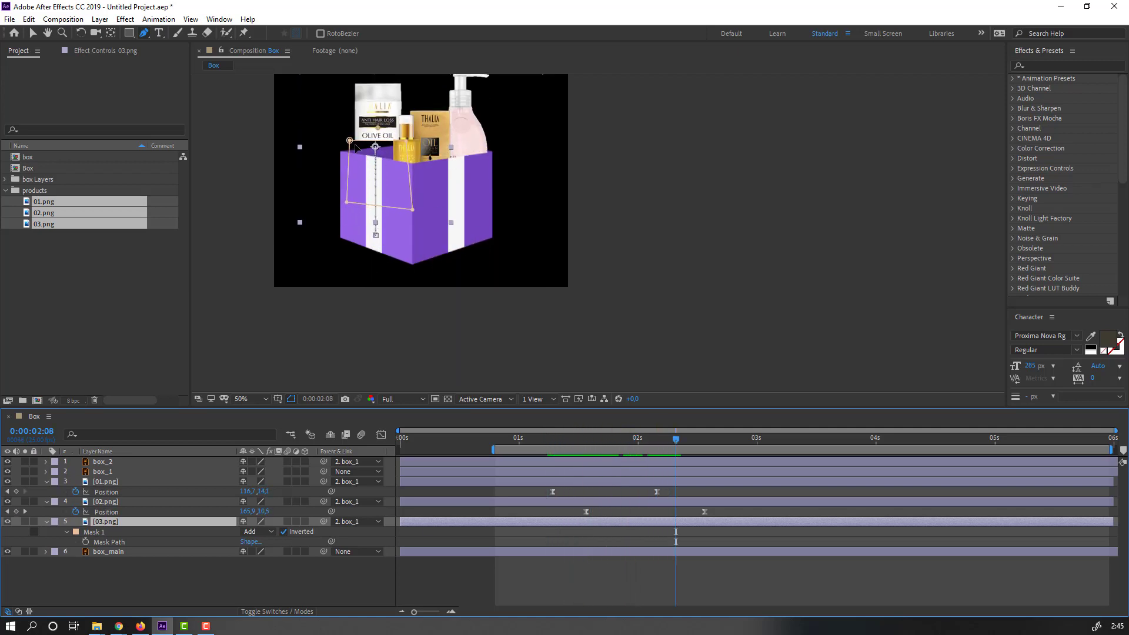
left_click_drag(349, 140, 403, 163)
left_click_drag(656, 441, 581, 443)
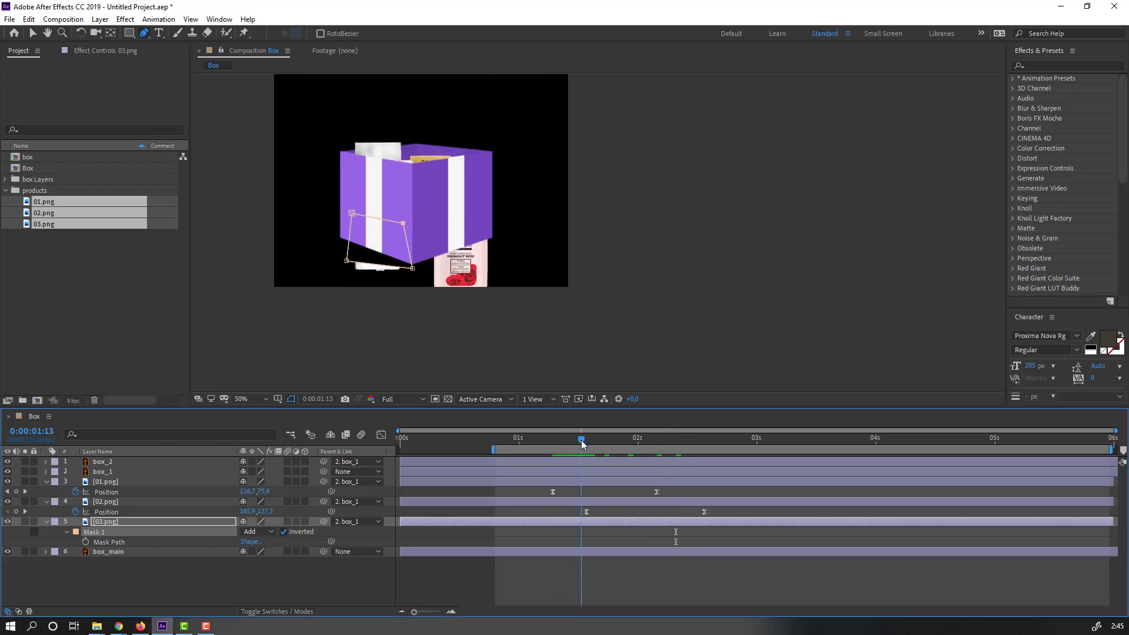
left_click_drag(346, 261, 344, 273)
left_click_drag(412, 268, 413, 277)
left_click_drag(569, 440, 595, 444)
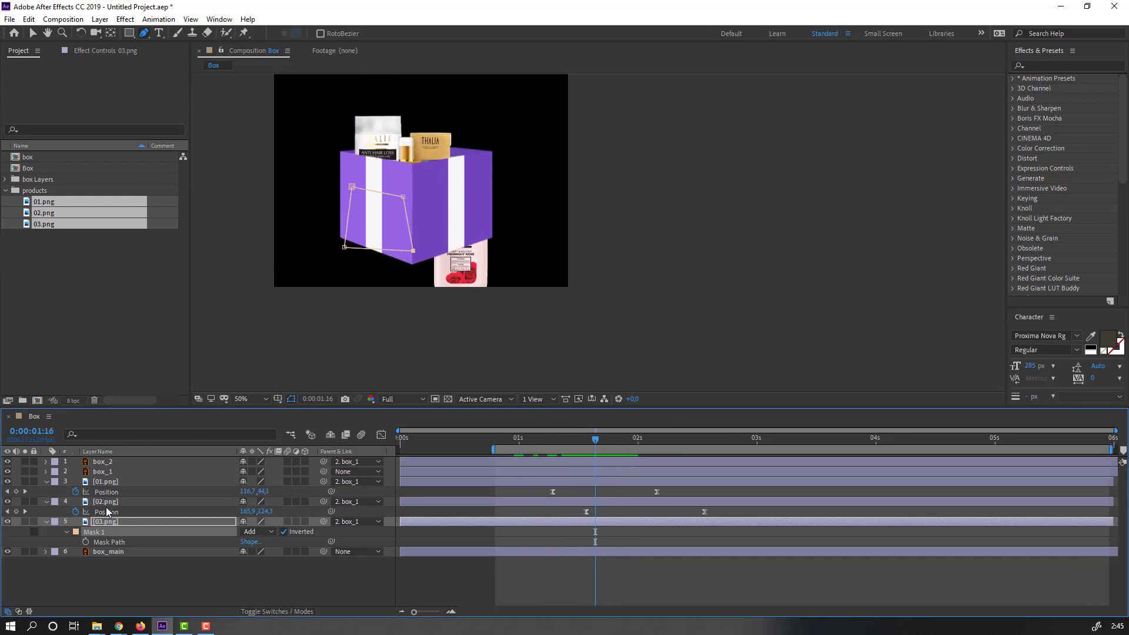
Step: At 0:00:01:10, draw a four-point mask on the 02.png layer around the part showing below the box and invert it
left_click(138, 502)
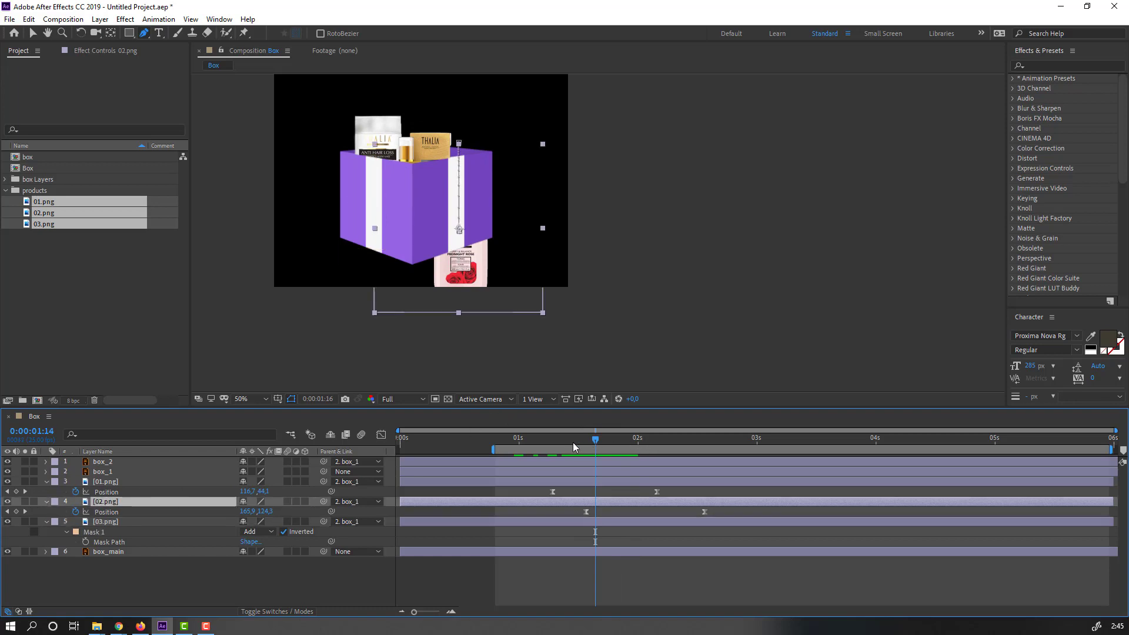
left_click_drag(578, 444, 566, 442)
left_click(432, 240)
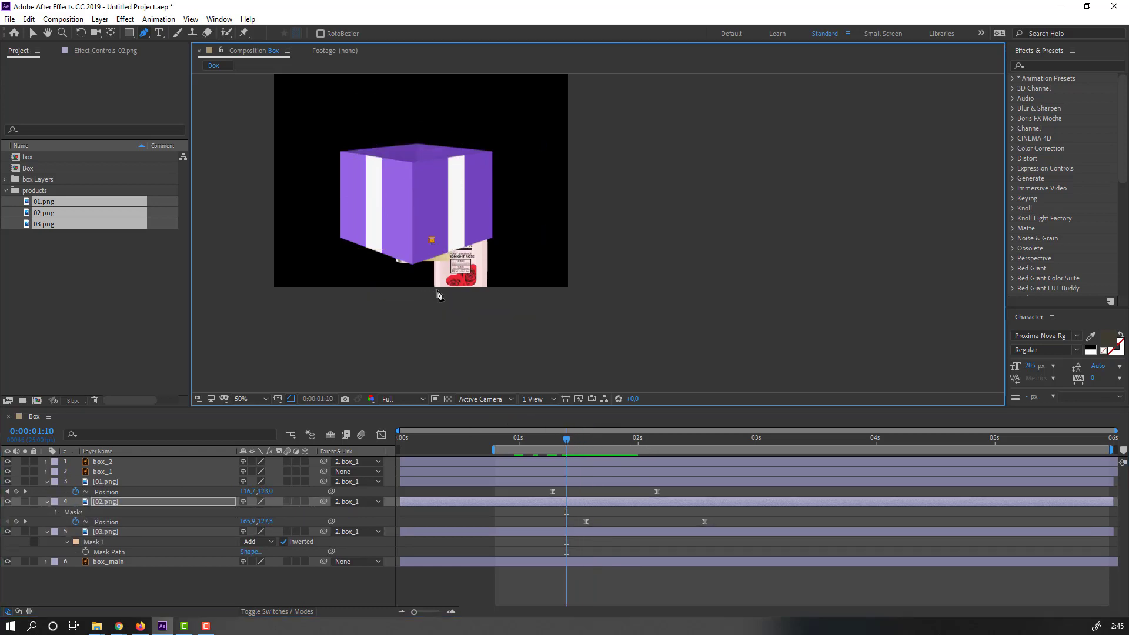
left_click(490, 230)
left_click(432, 241)
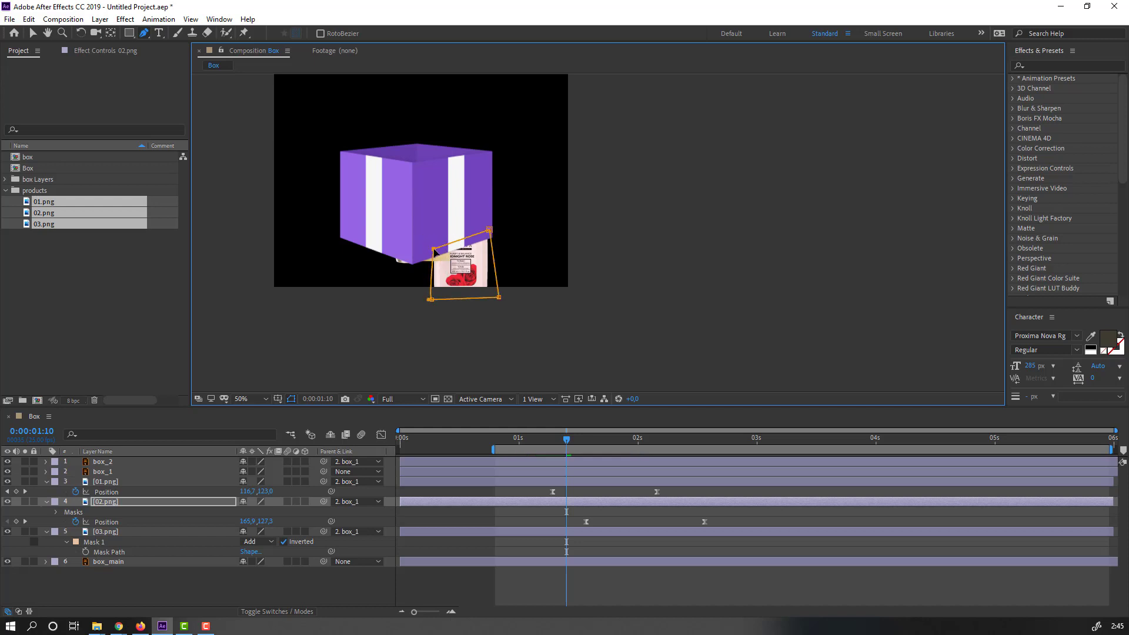
left_click_drag(489, 230, 489, 233)
left_click_drag(573, 442, 700, 439)
left_click(107, 511)
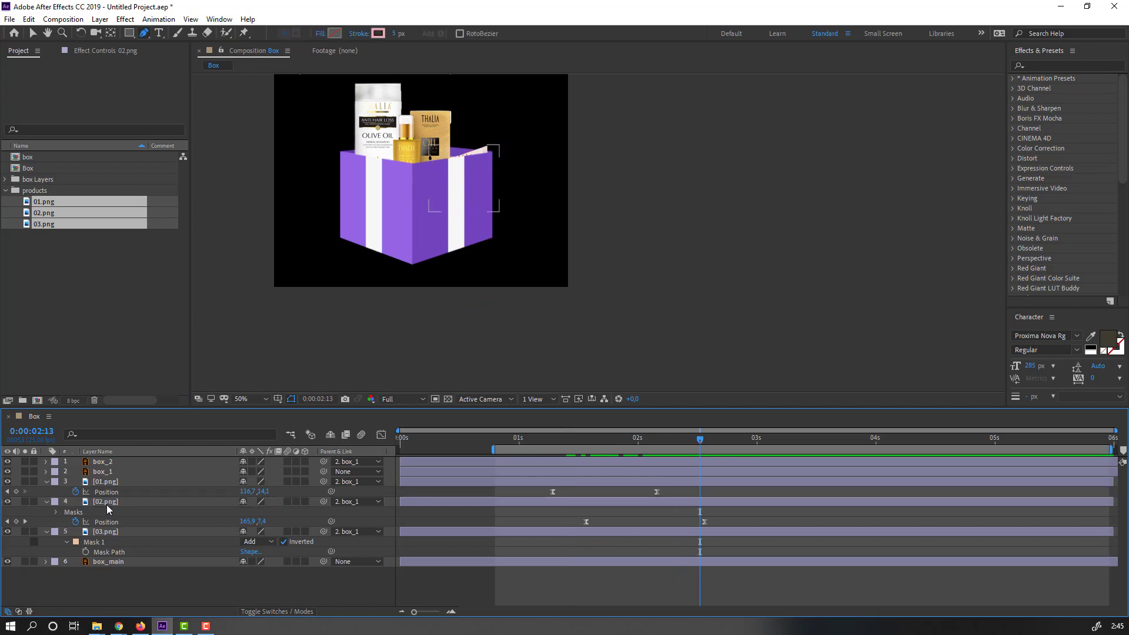
left_click(106, 503)
key("m")
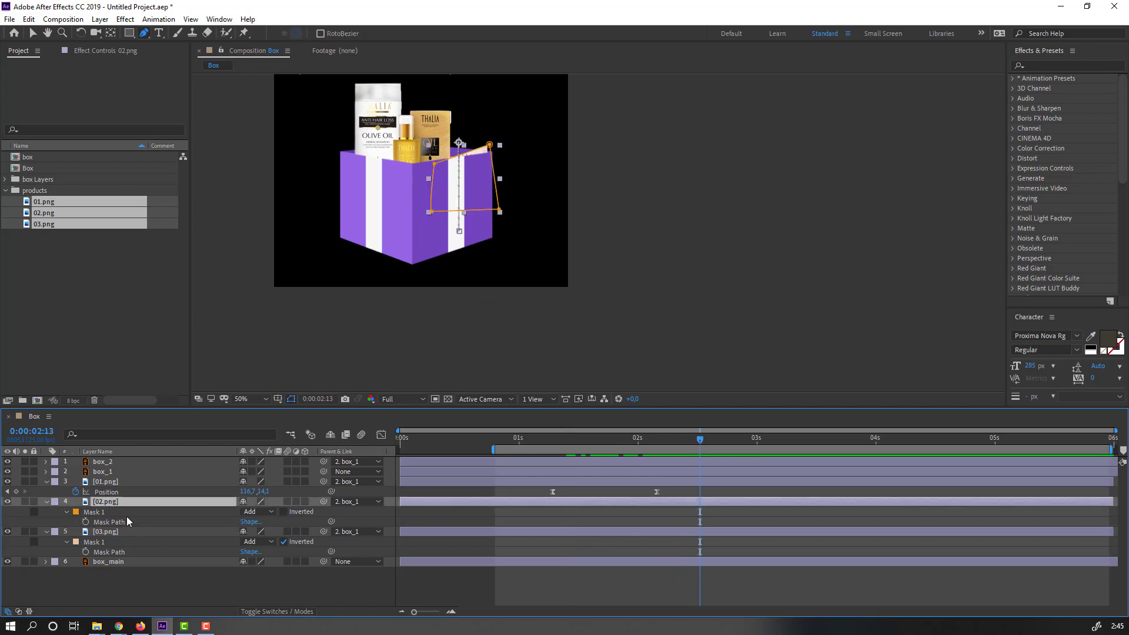
left_click(283, 513)
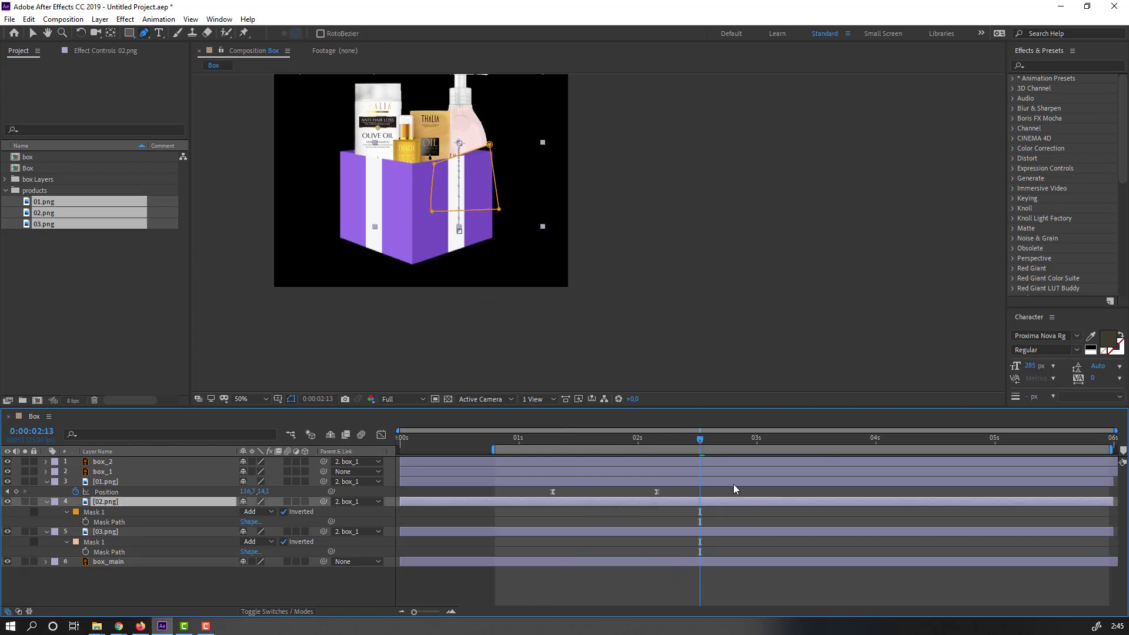
Step: Fine-tune the upper right corner of the 02.png mask against the box edge, checking the product's lowered and raised positions
left_click_drag(490, 146, 489, 157)
left_click_drag(700, 443, 576, 443)
left_click_drag(488, 245, 489, 238)
left_click_drag(579, 440, 698, 436)
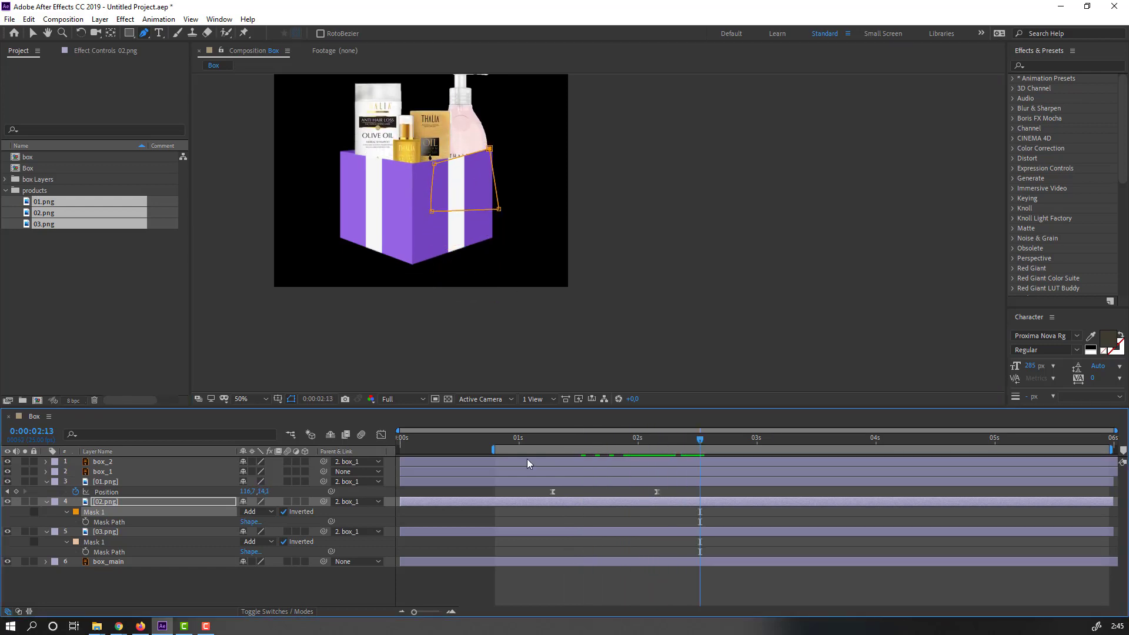
Step: At 0:00:01:02, draw a four-point mask on the 01.png layer around the part showing below the box and invert it
left_click(100, 483)
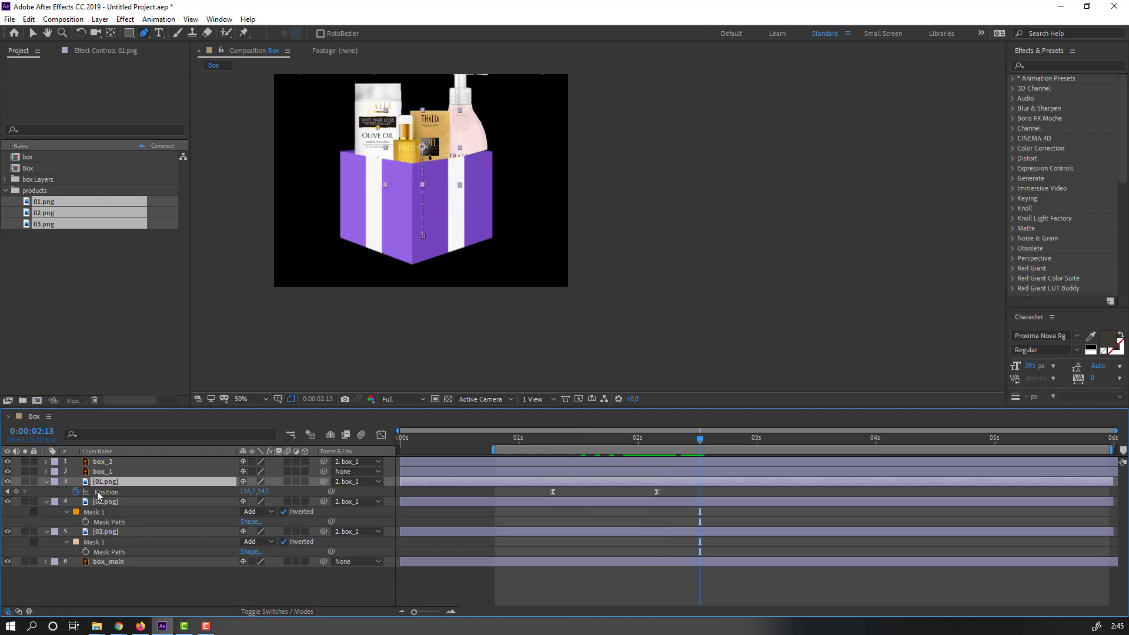
left_click_drag(643, 440, 528, 450)
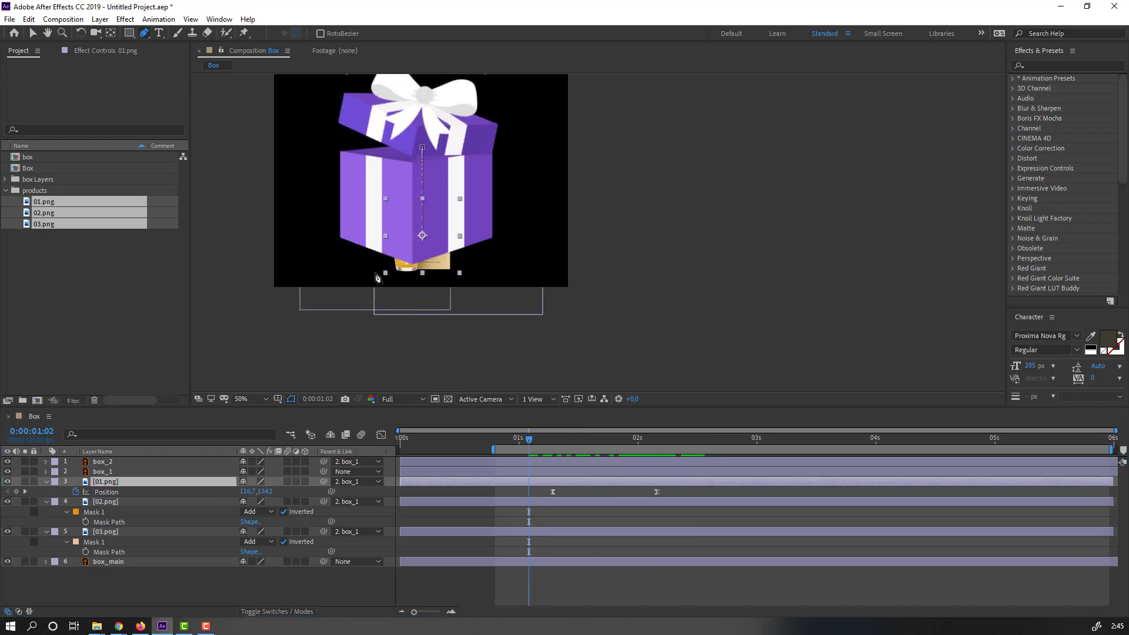
left_click(391, 252)
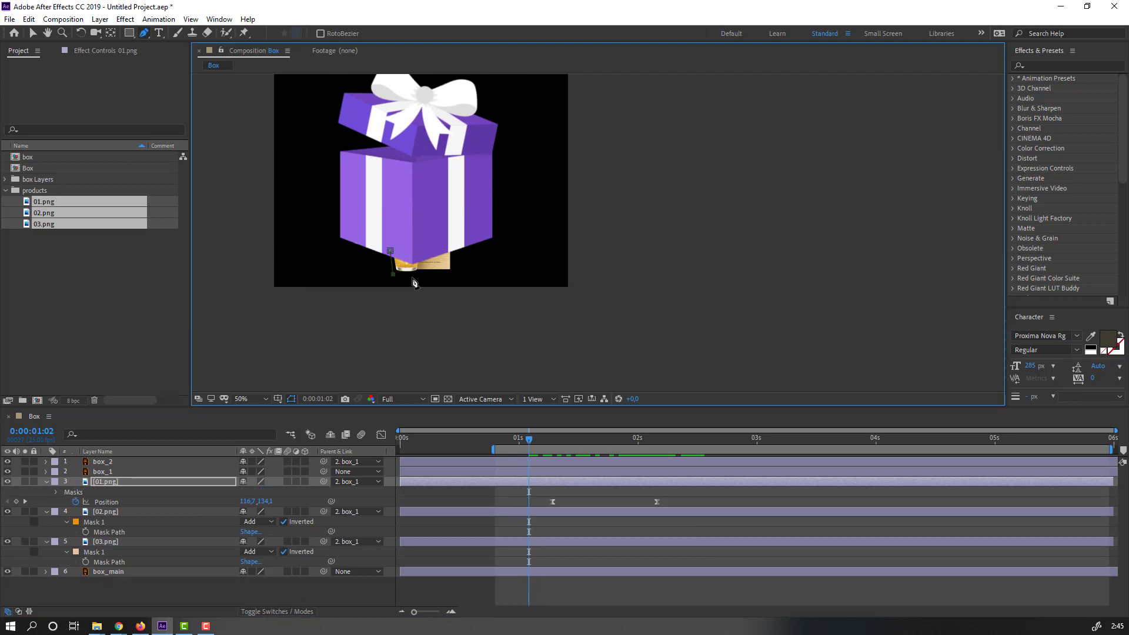
left_click(453, 276)
left_click(388, 252)
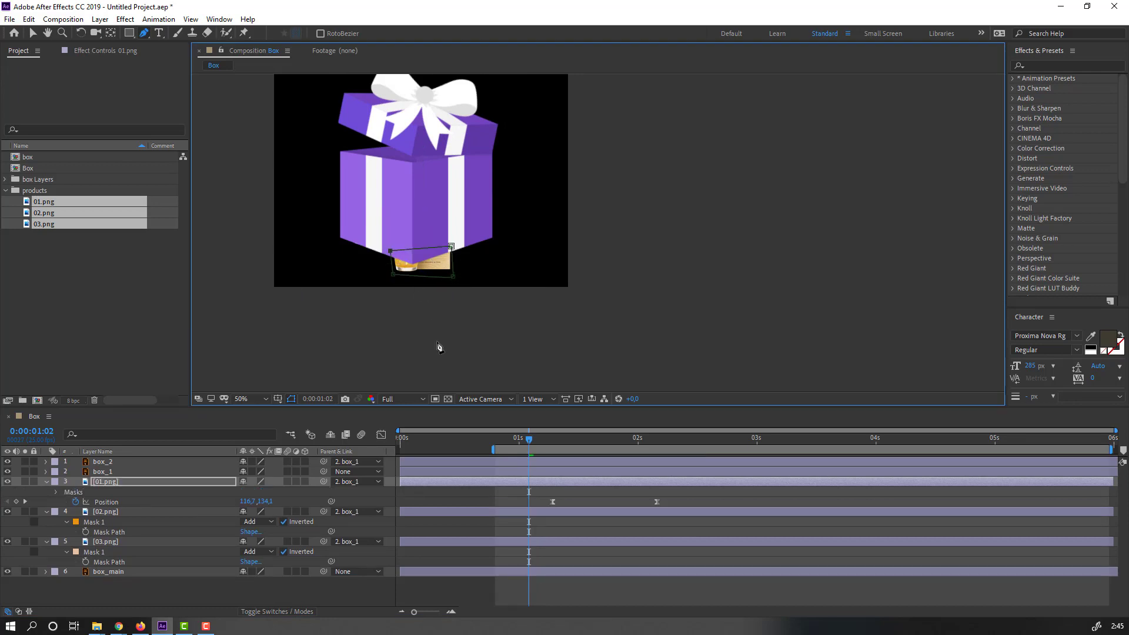
left_click(105, 483)
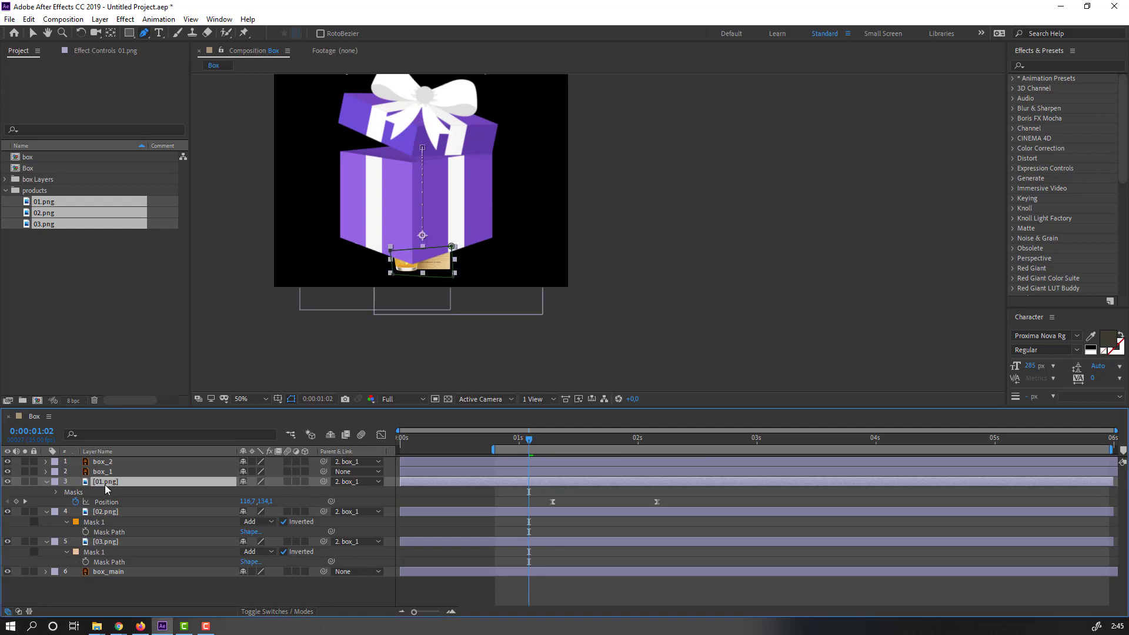
key("m")
left_click(283, 492)
Step: Lower the two upper corners of the 01.png mask slightly at 0:00:01:03 and preview the animation
mouse_move(529, 439)
left_mouse_down()
mouse_move(682, 442)
mouse_move(533, 440)
left_mouse_up()
scroll(415, 297, "up", 1)
left_click_drag(318, 315, 474, 282)
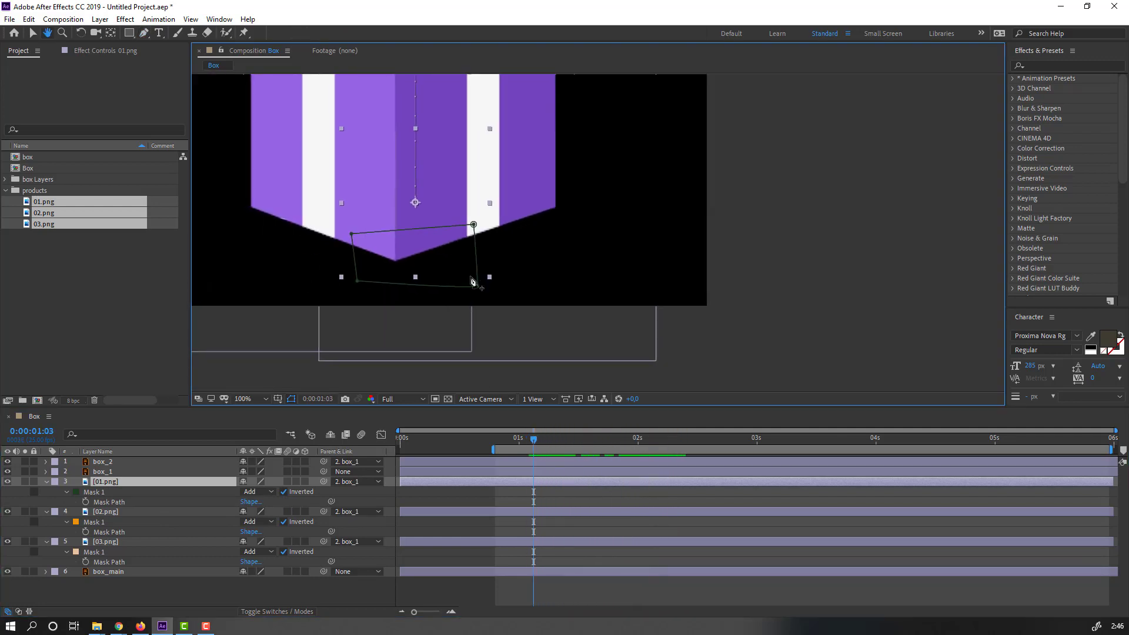
mouse_move(474, 225)
left_mouse_down()
mouse_move(478, 252)
mouse_move(477, 229)
left_mouse_up()
left_click_drag(353, 235, 353, 239)
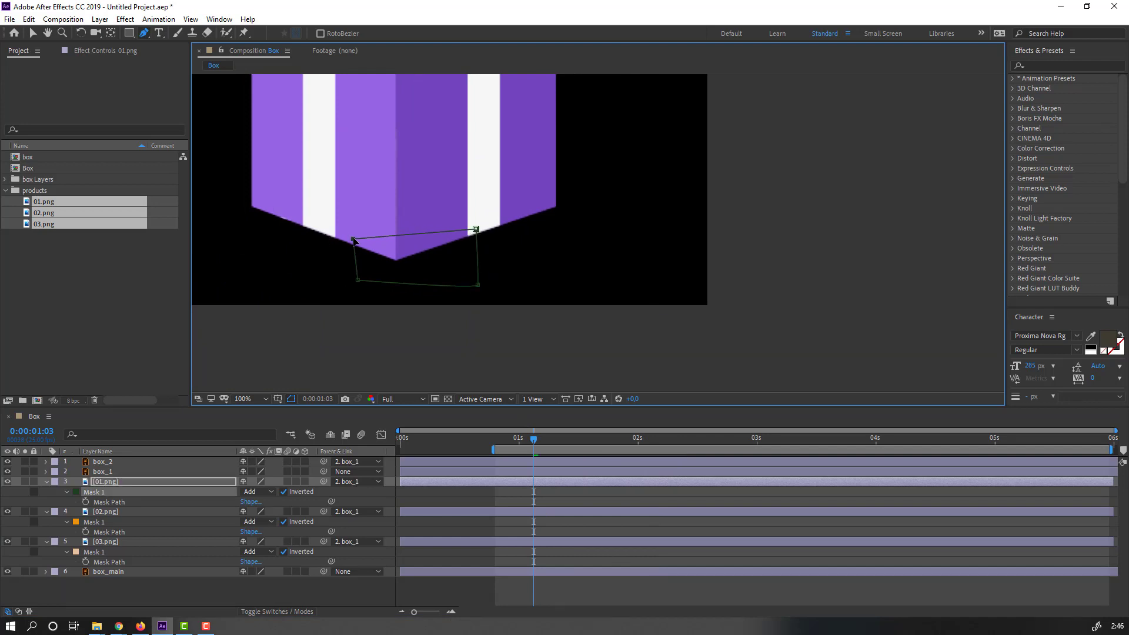
scroll(493, 292, "down", 2)
key("space")
scroll(494, 295, "down", 2)
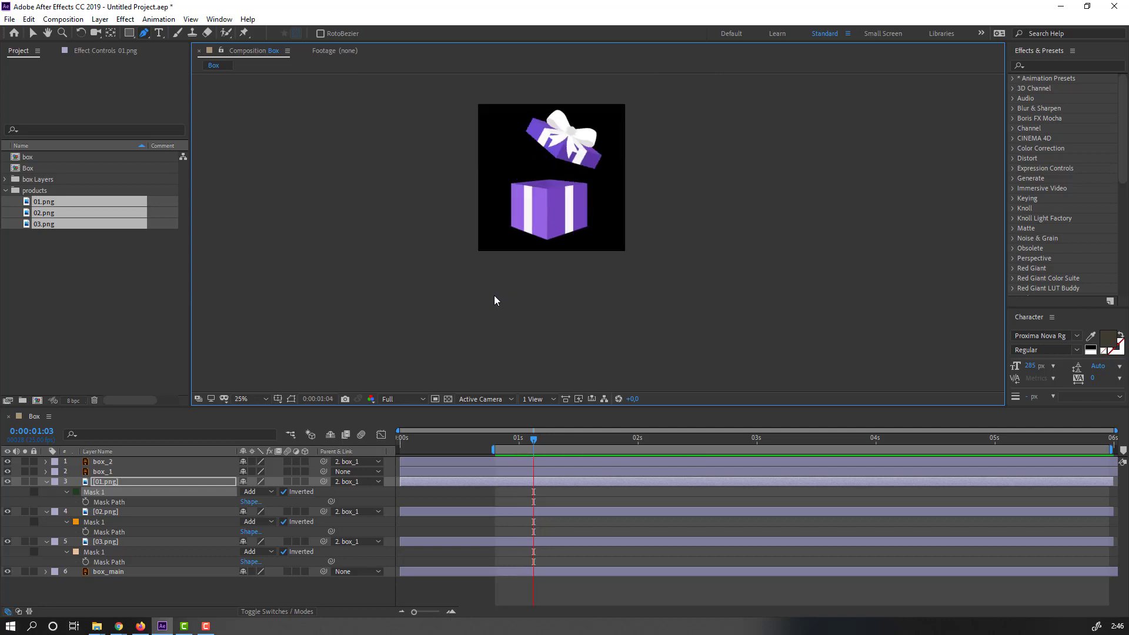
key("space")
key("period")
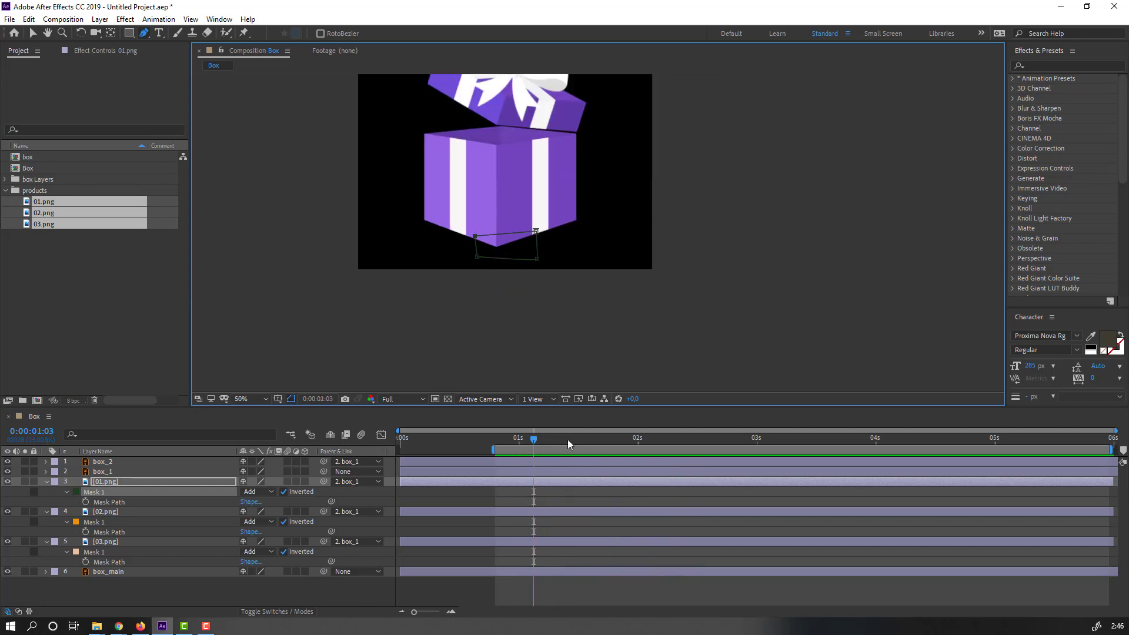
Step: At 0:00:01:20, extend the lower edge of the 02.png mask downwards to cover the product's base below the box
left_click_drag(535, 443, 614, 441)
left_click(102, 514)
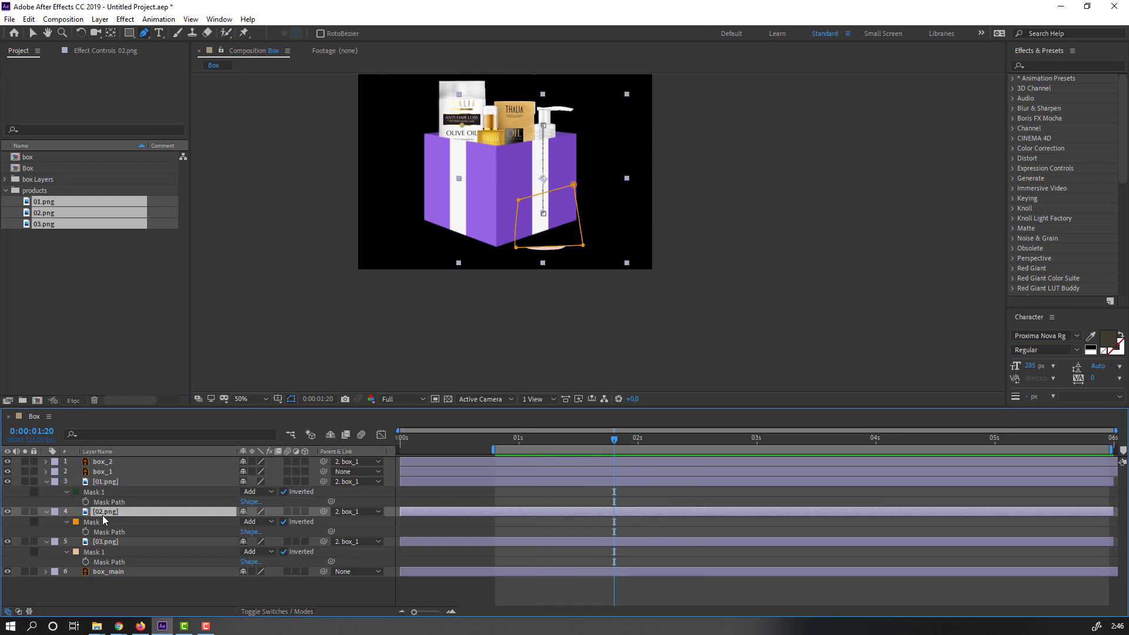
left_click_drag(517, 248, 516, 260)
left_click_drag(584, 246, 585, 256)
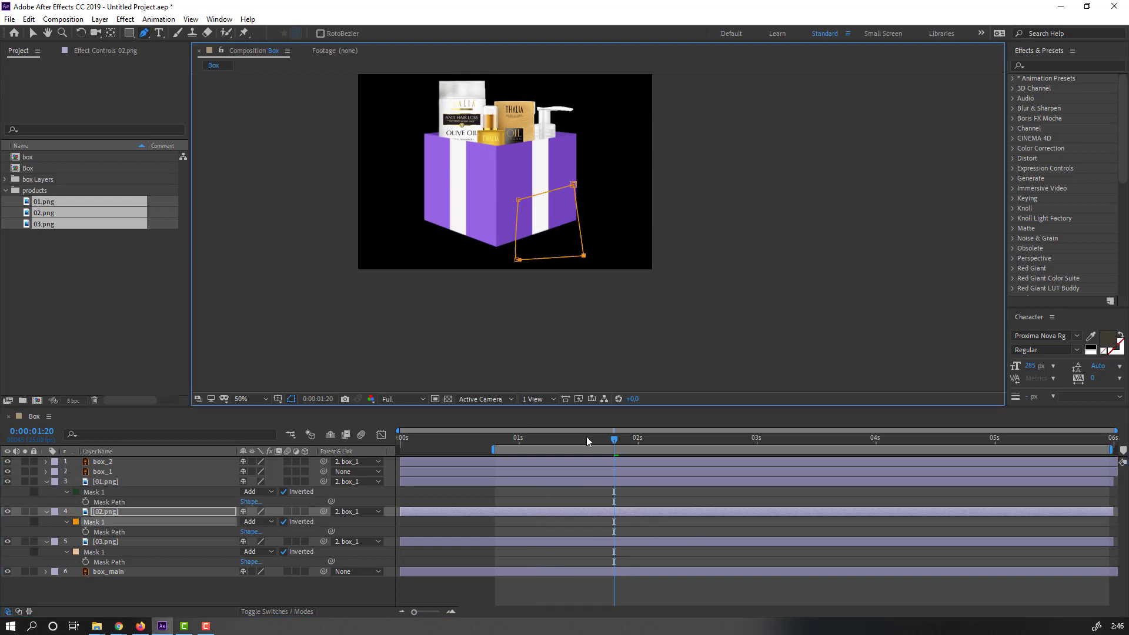
Step: Preview the masked products rising from the box, with the whole composition fitted in the viewer
left_click(579, 493)
key("comma")
key("comma")
key("space")
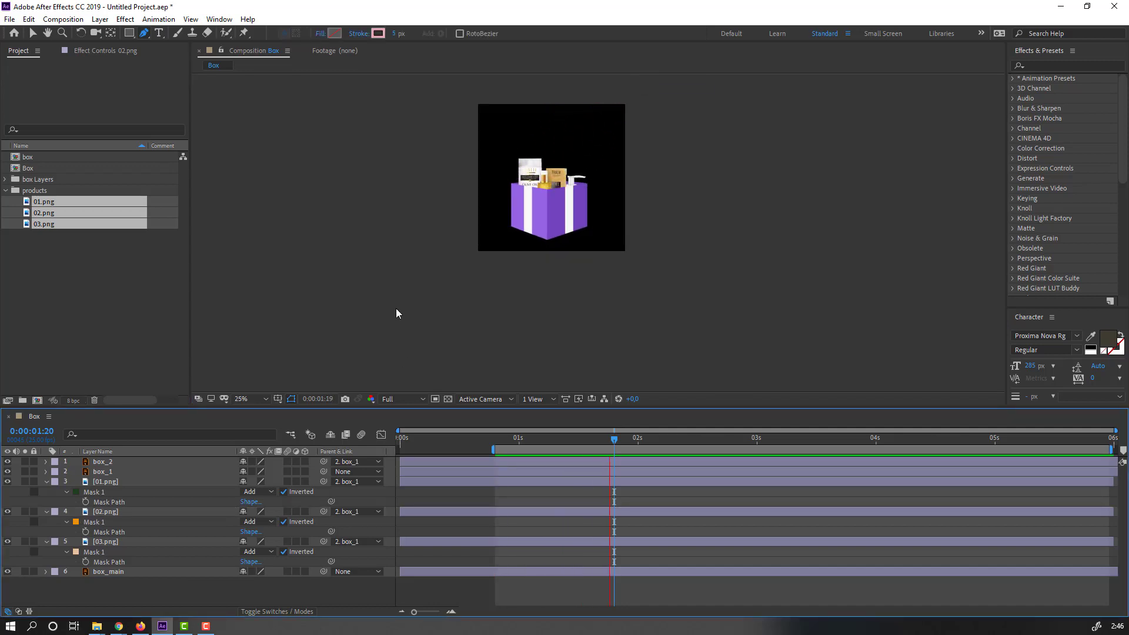
key("space")
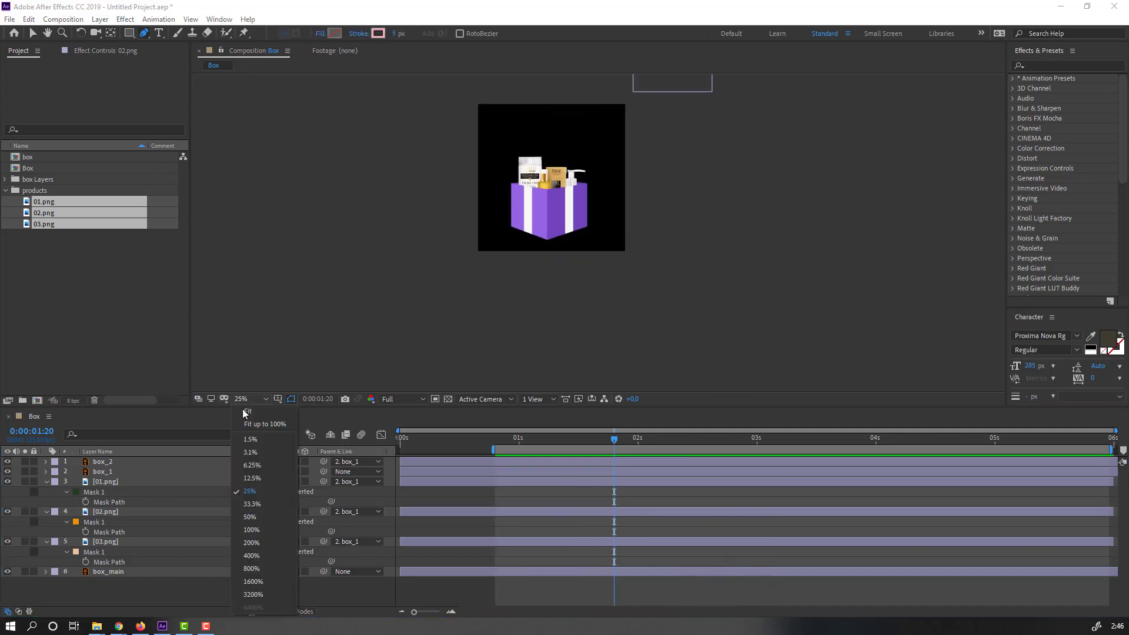
left_click(245, 402)
left_click(248, 422)
key("space")
key("space")
Step: Collapse the properties of the 01.png, 02.png and 03.png layers and switch to the Selection tool
left_click(47, 482)
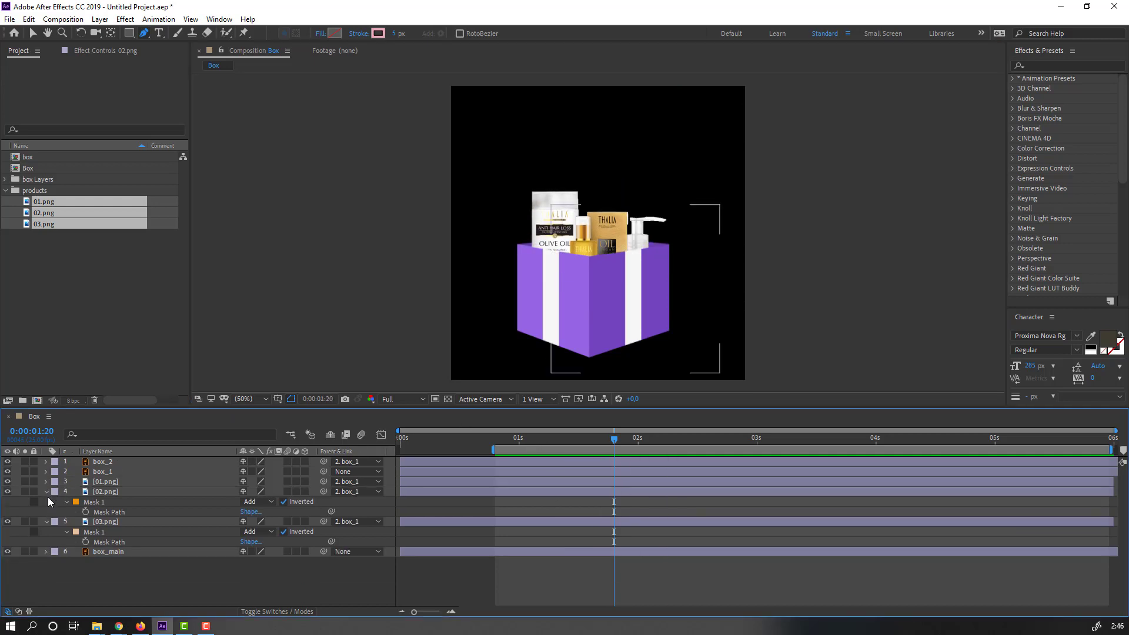
left_click(47, 492)
left_click(46, 502)
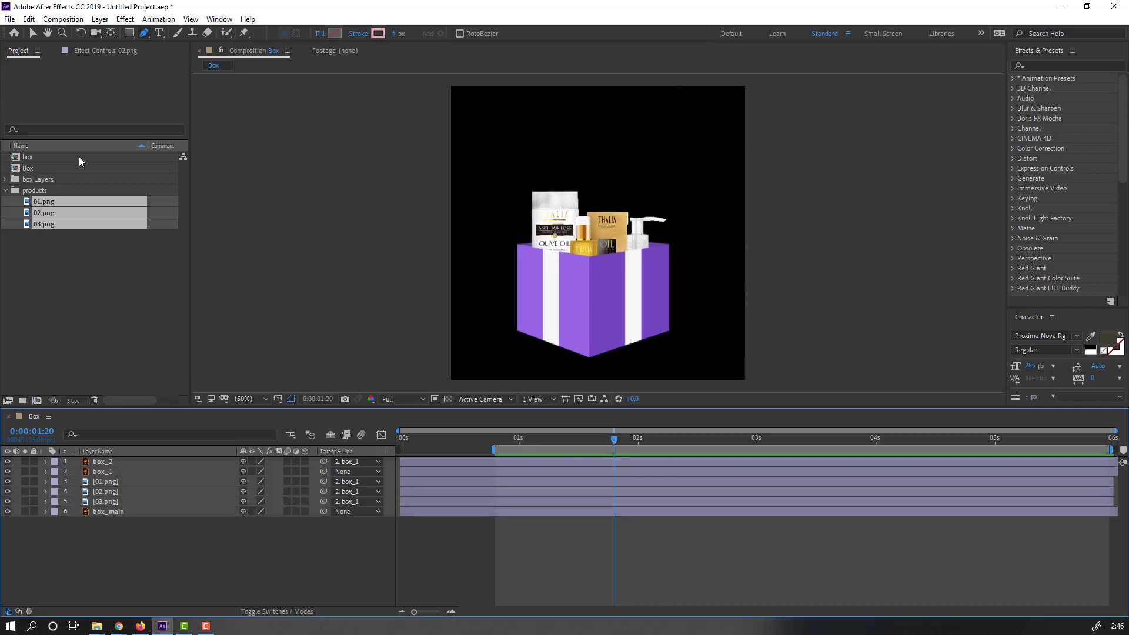
left_click(33, 34)
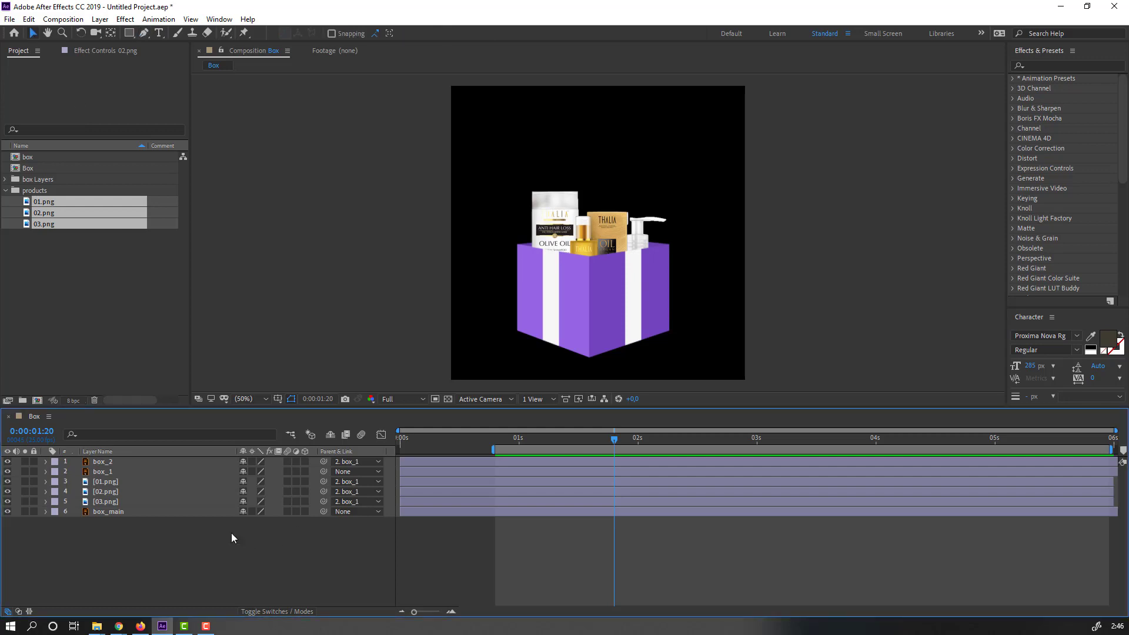
Step: Shift the 01.png, 02.png and 03.png layers together about 10 frames earlier and preview the products emerging from the box
left_click(111, 482)
left_click(110, 493, "ctrl")
left_click(108, 502, "ctrl")
left_click_drag(421, 441, 542, 442)
left_click_drag(606, 481, 552, 482)
key("space")
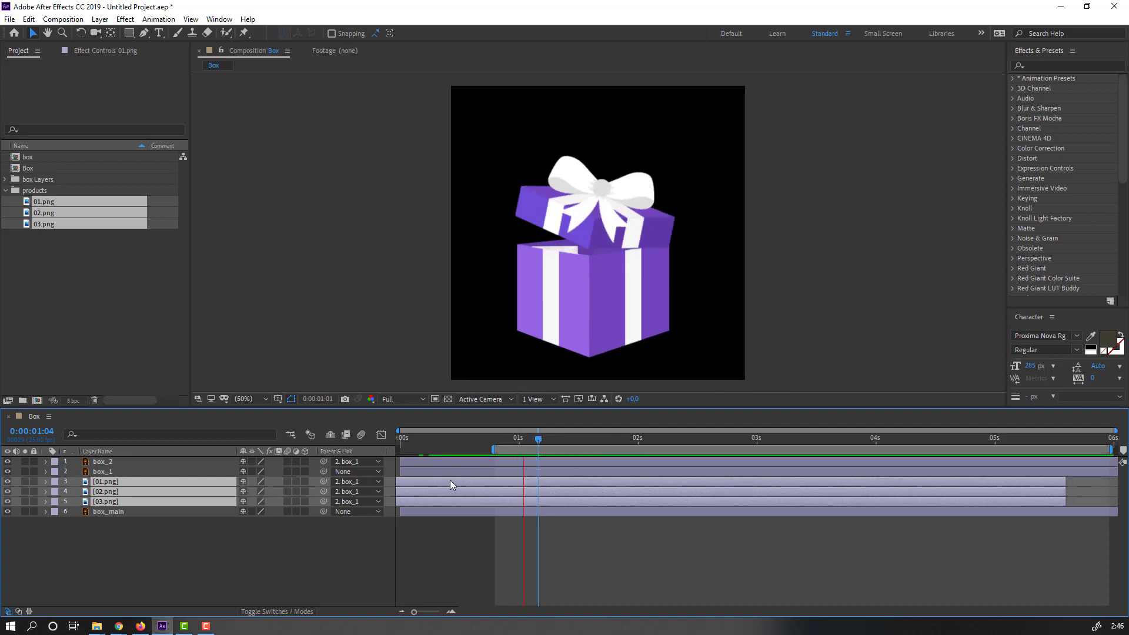
scroll(661, 305, "up", 1)
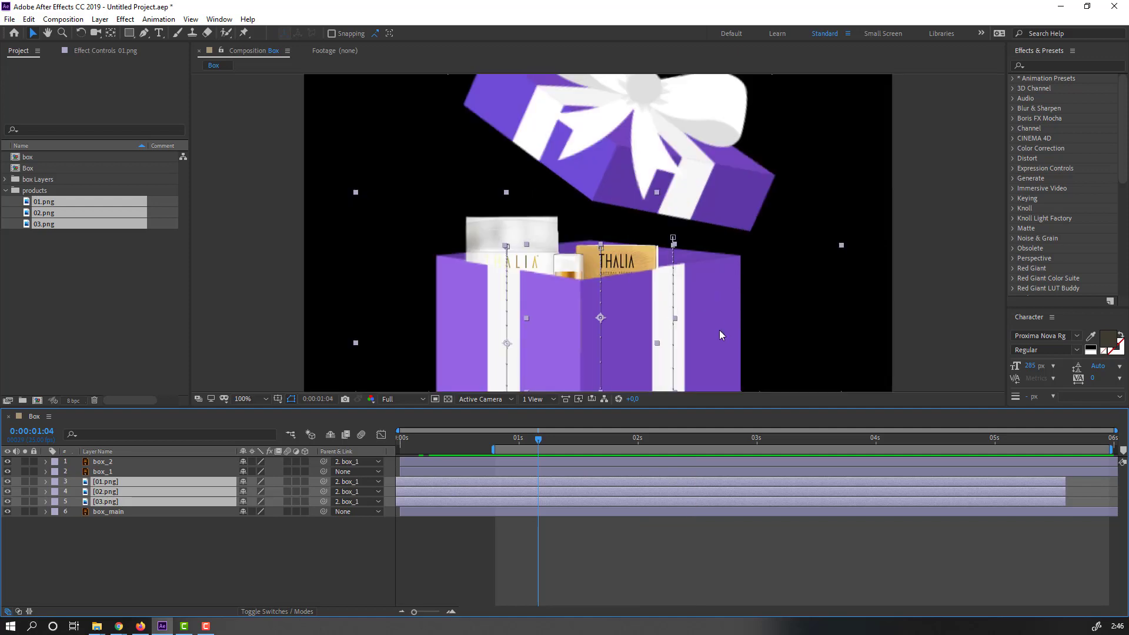
Step: At 0:00:02:04, lower the end position of the 02.png layer so the mask edge drops below the box rim
left_click_drag(545, 440, 648, 442)
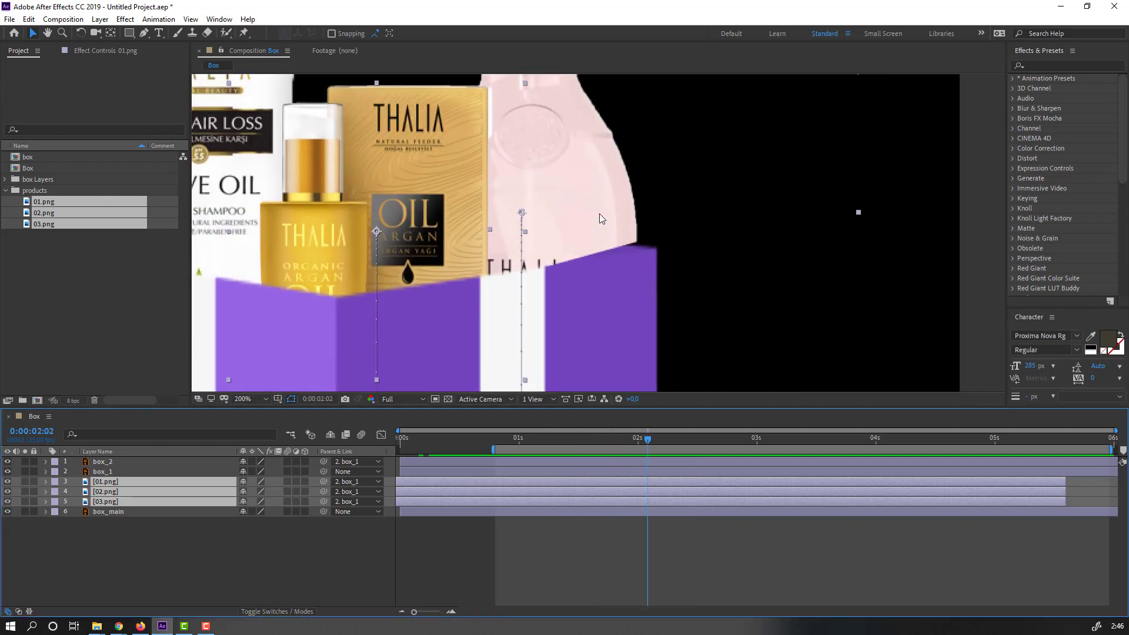
left_click(148, 561)
left_click(101, 502)
left_click(100, 495)
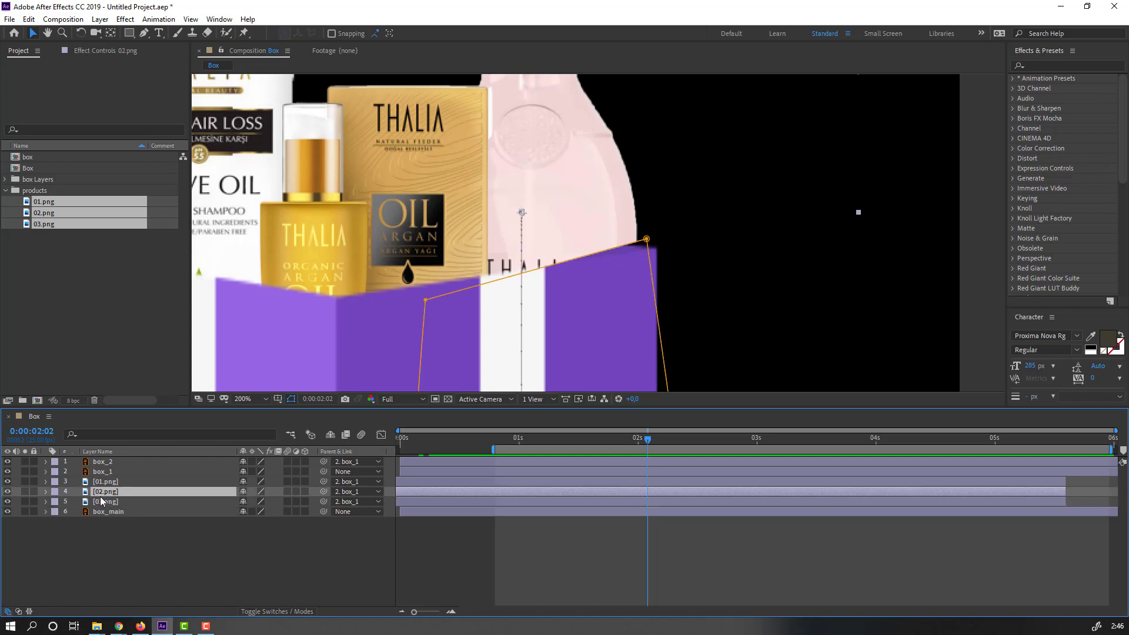
left_click(7, 491)
left_click(7, 491)
left_click_drag(624, 279, 571, 241)
key("p")
left_click(655, 442)
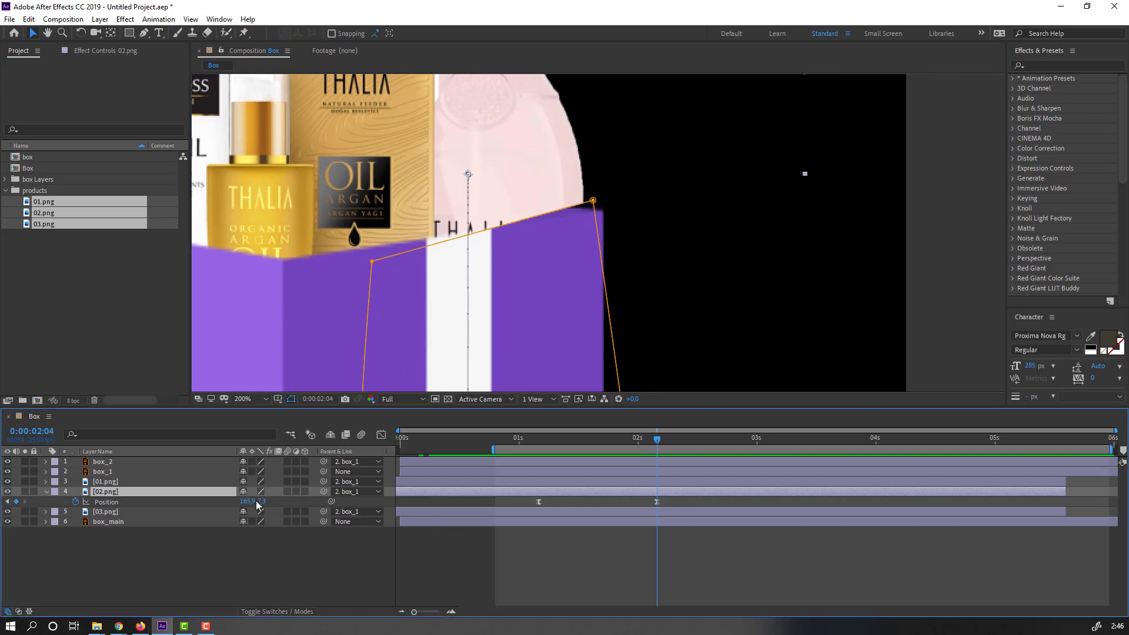
left_click_drag(257, 501, 261, 501)
left_click(247, 571)
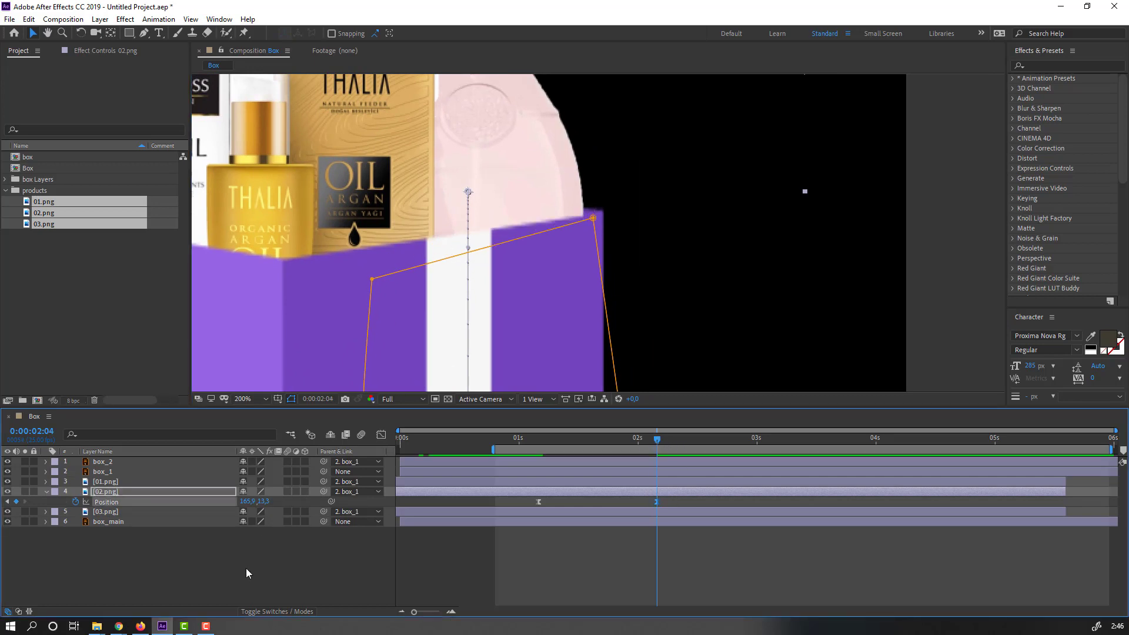
Step: Fit the whole composition in the viewer and preview the products rising from the box
scroll(393, 329, "down", 1)
scroll(393, 328, "down", 1)
key("space")
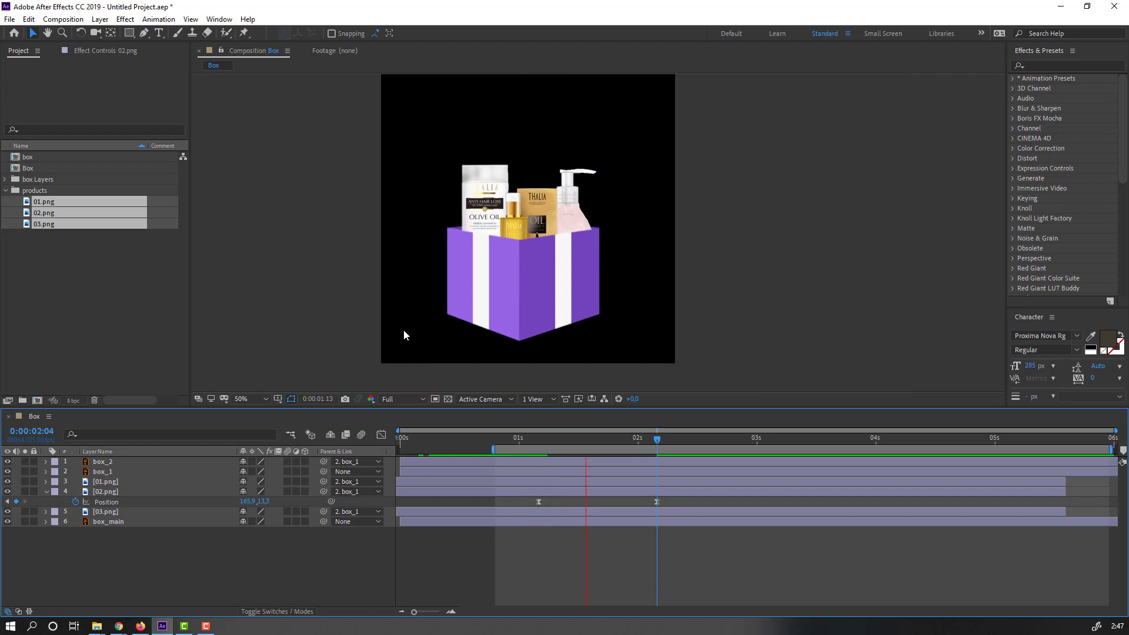
left_click(266, 398)
left_click(259, 419)
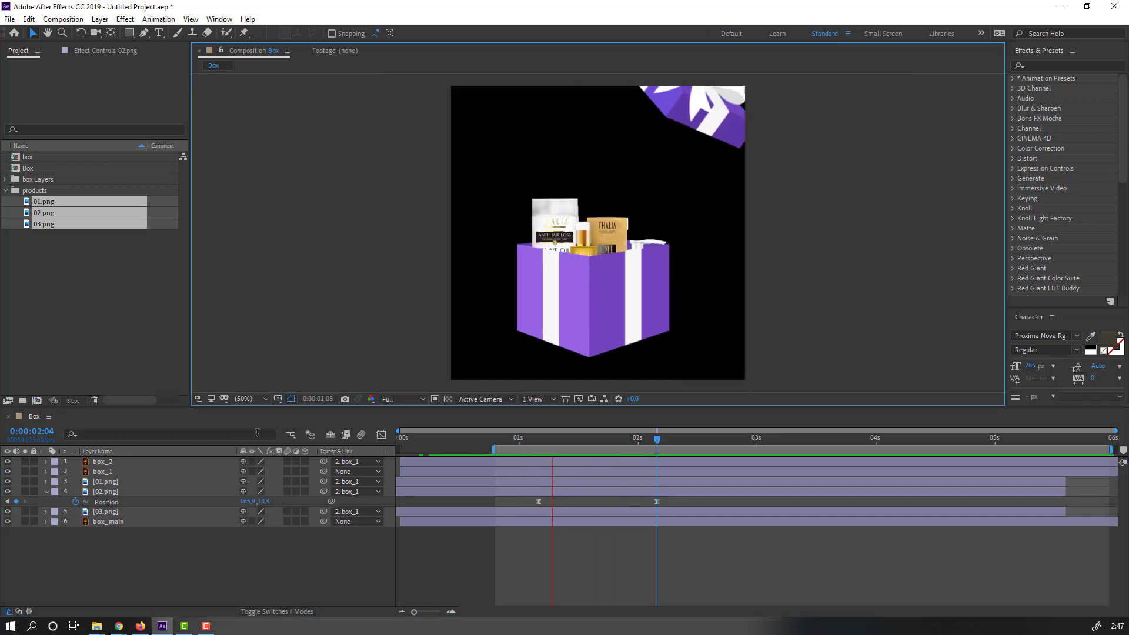
key("space")
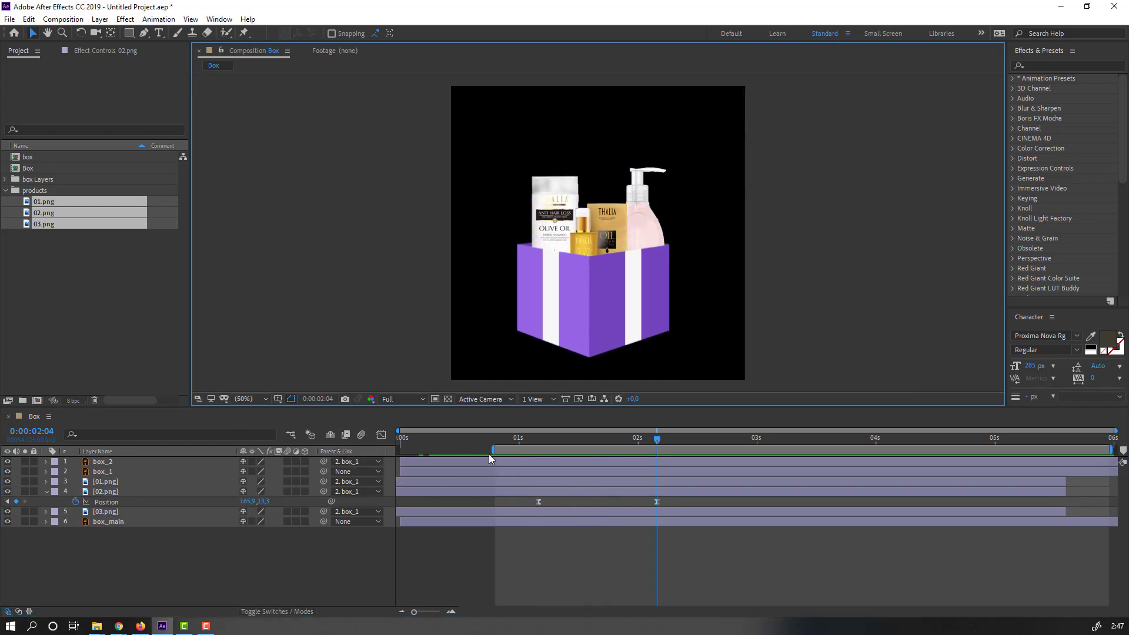
Step: Extend the work area back to the start of the composition and preview the full box animation
left_click_drag(487, 449, 401, 450)
key("space")
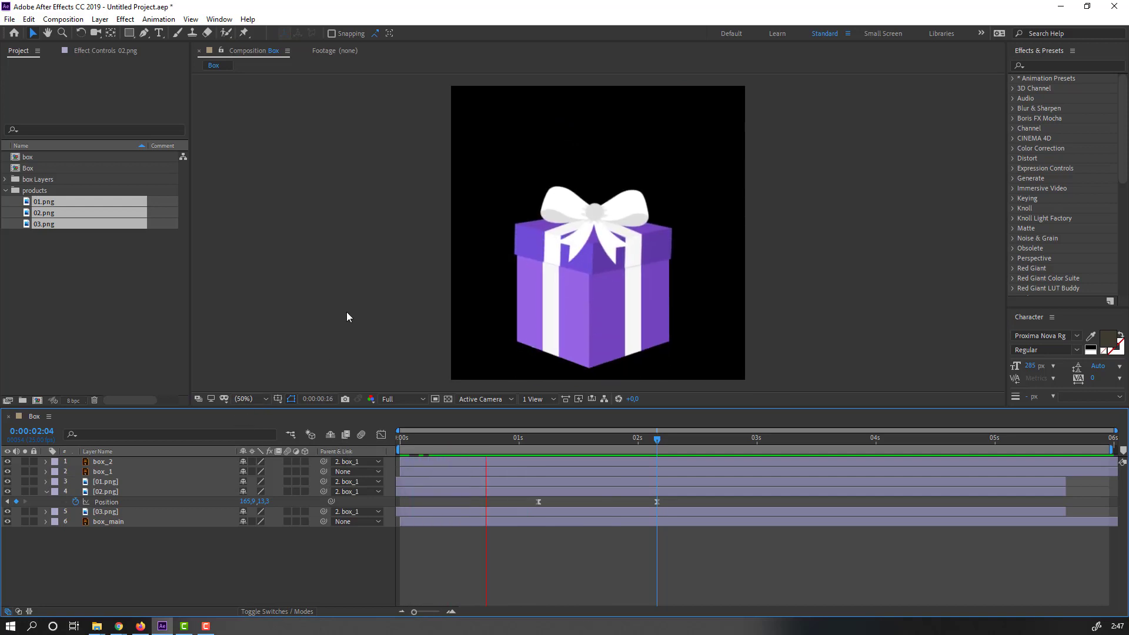
scroll(358, 301, "down", 1)
scroll(359, 301, "up", 1)
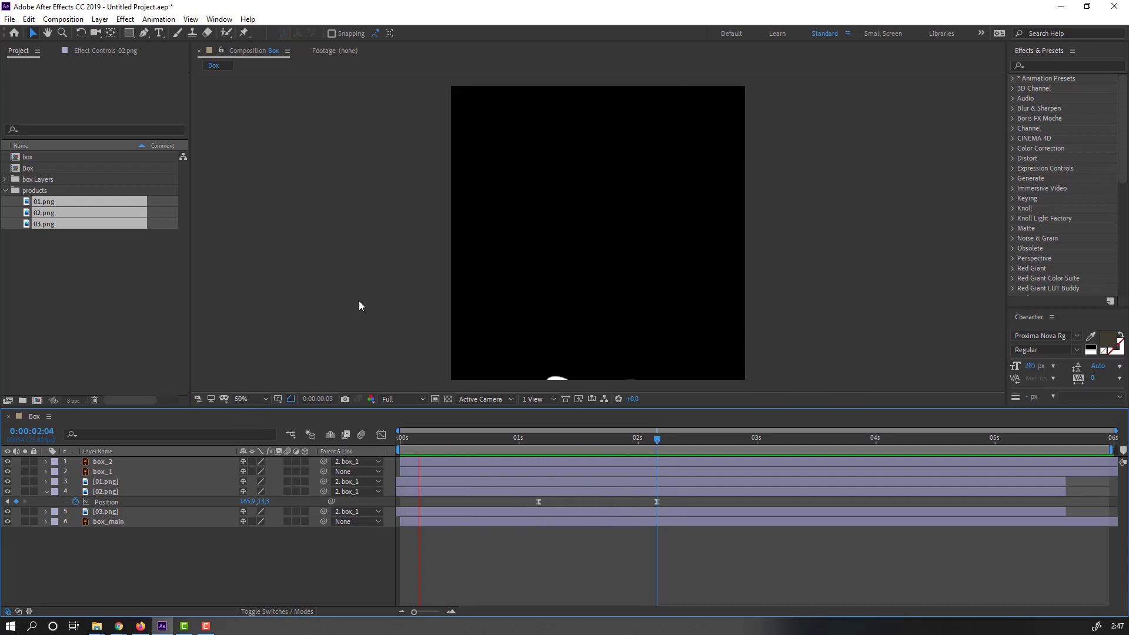
key("space")
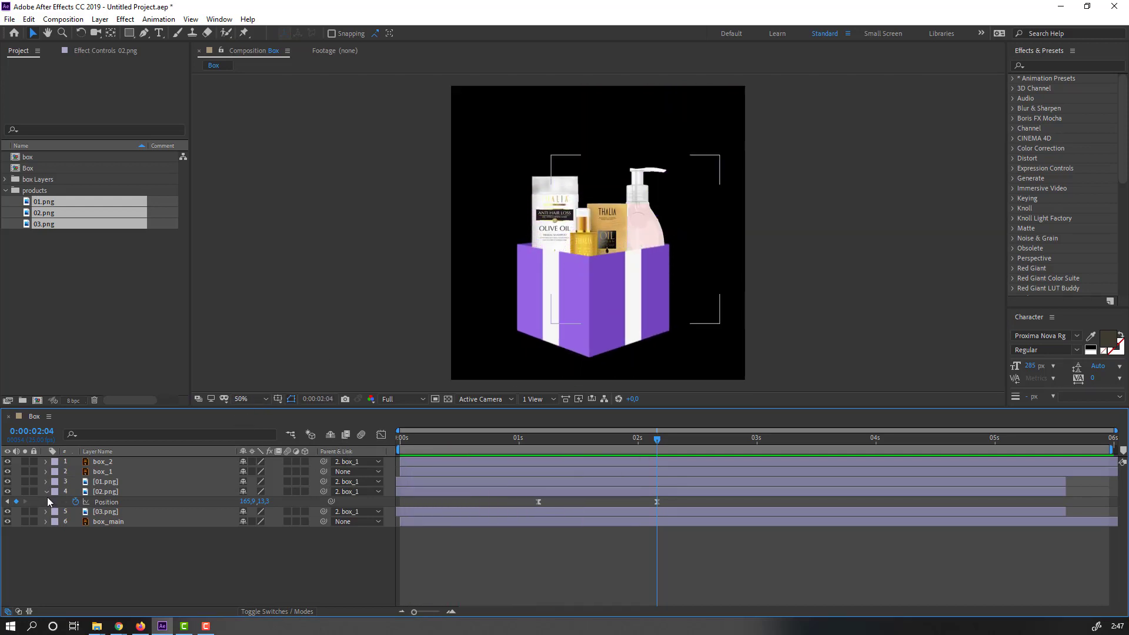
Step: Create a white 1000 x 1000 px solid named BG and place it beneath all other layers
left_click(45, 492)
left_click_drag(590, 439, 542, 438)
right_click(92, 563)
mouse_move(158, 434)
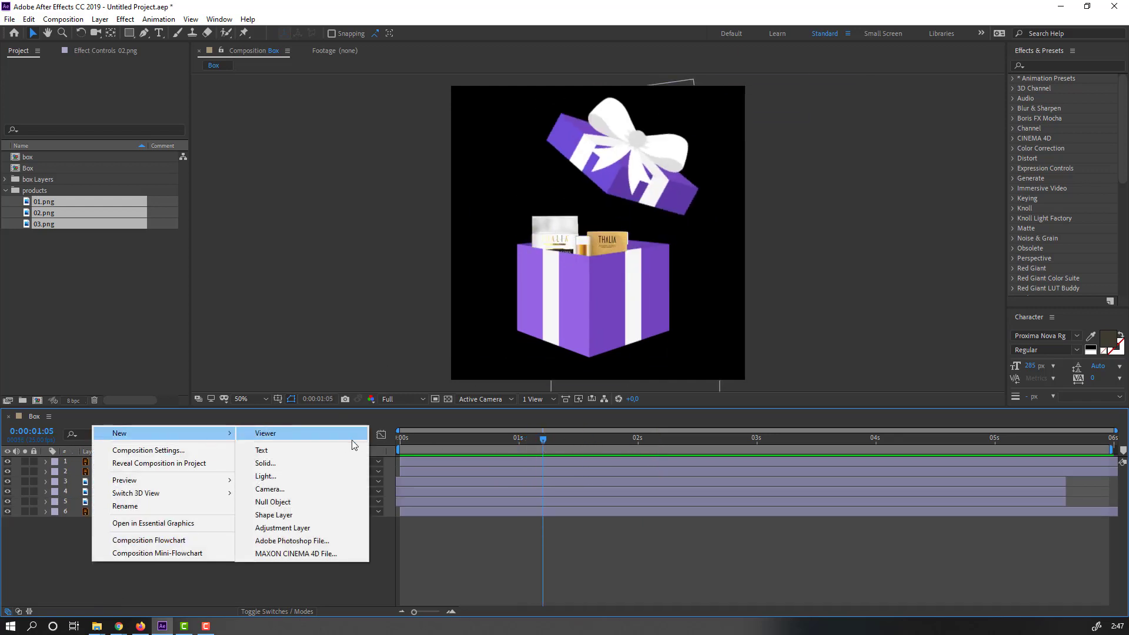
left_click(284, 464)
type("BG")
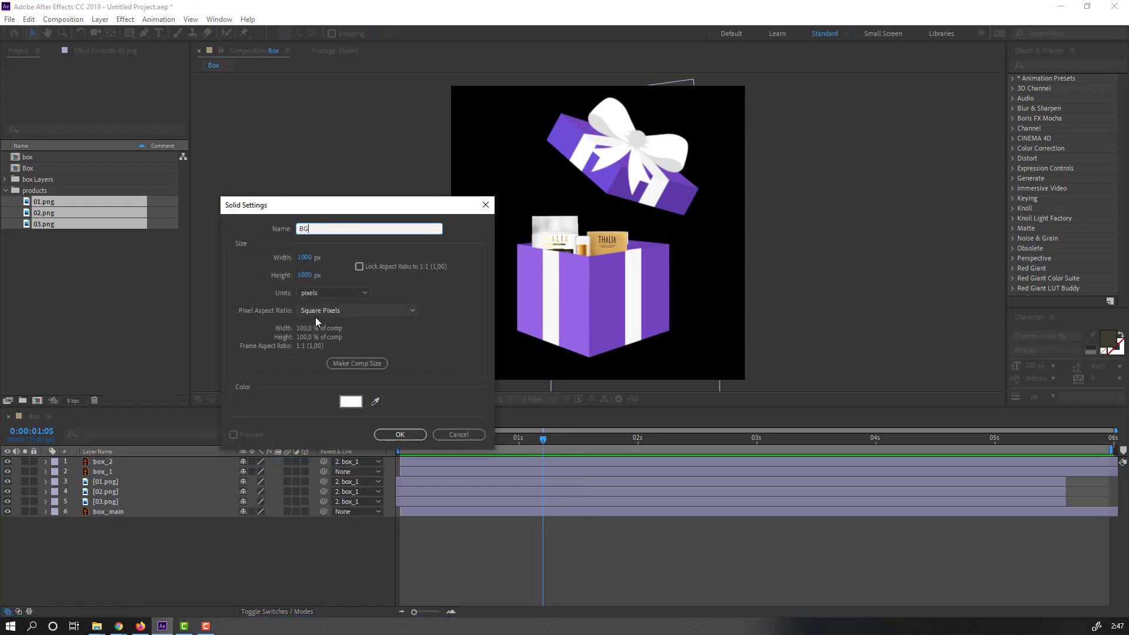
left_click(400, 434)
left_click_drag(111, 465, 125, 542)
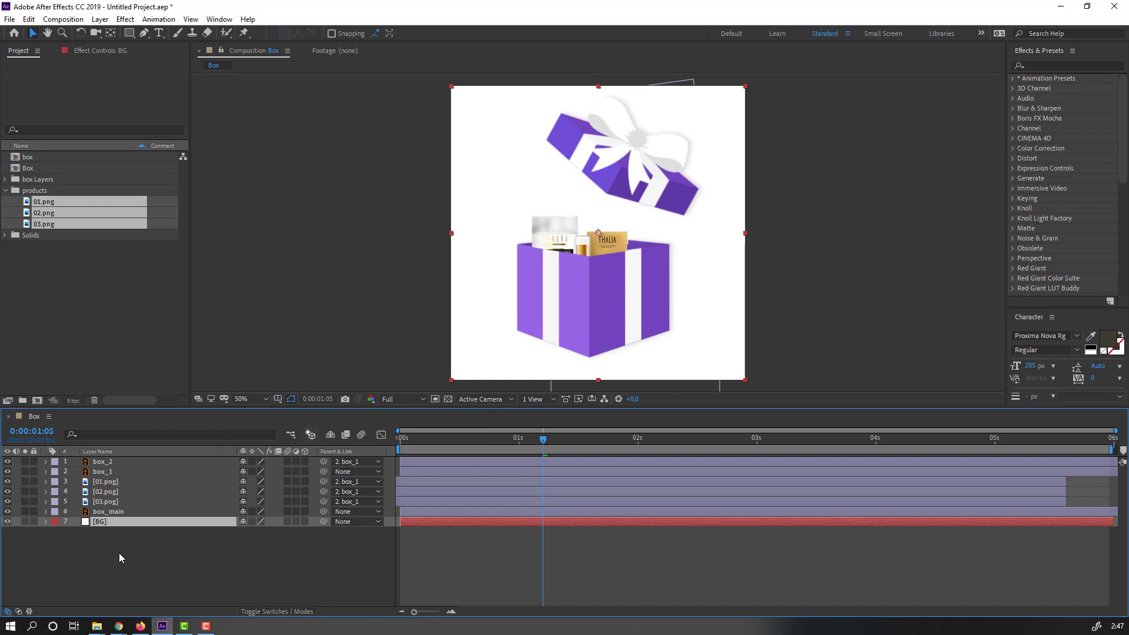
Step: Find the Fill effect and apply it to the BG layer
left_click(1040, 67)
type("fill")
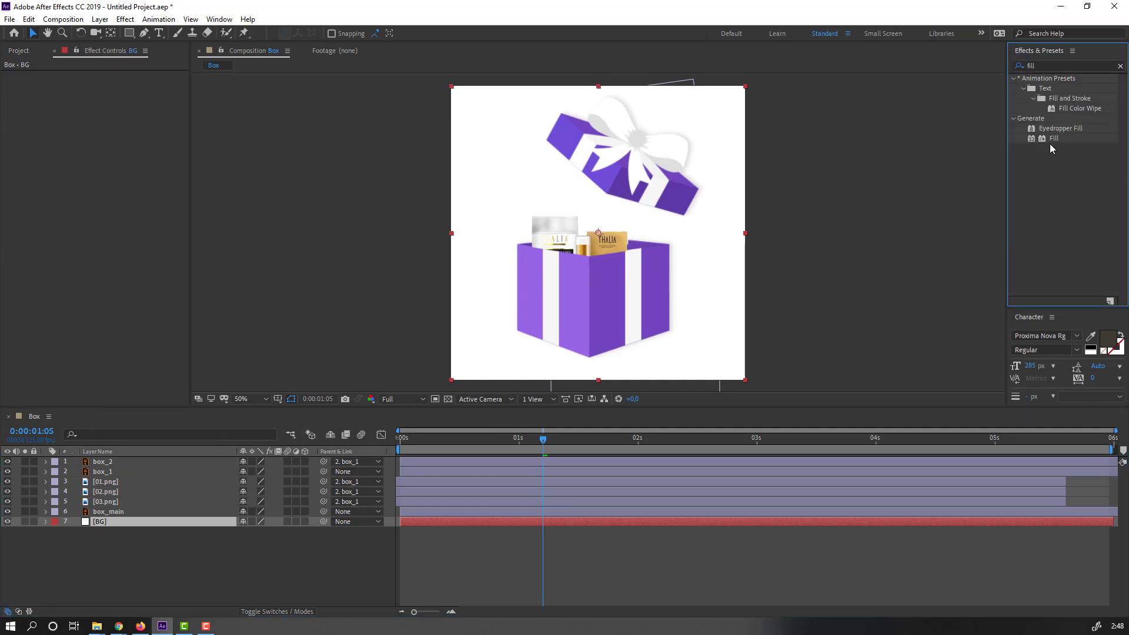
left_click_drag(1052, 140, 108, 524)
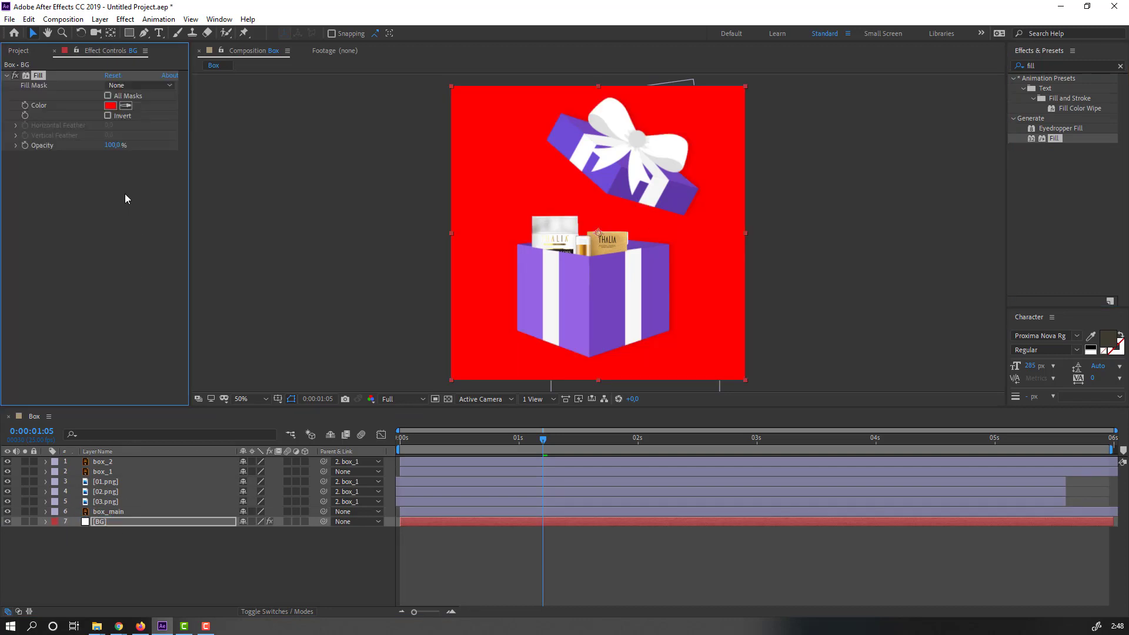
Step: Set the BG layer's Fill color to orange-yellow FFC23E and preview the animation against it
left_click(110, 106)
left_click_drag(250, 382, 248, 407)
left_click_drag(201, 290, 186, 277)
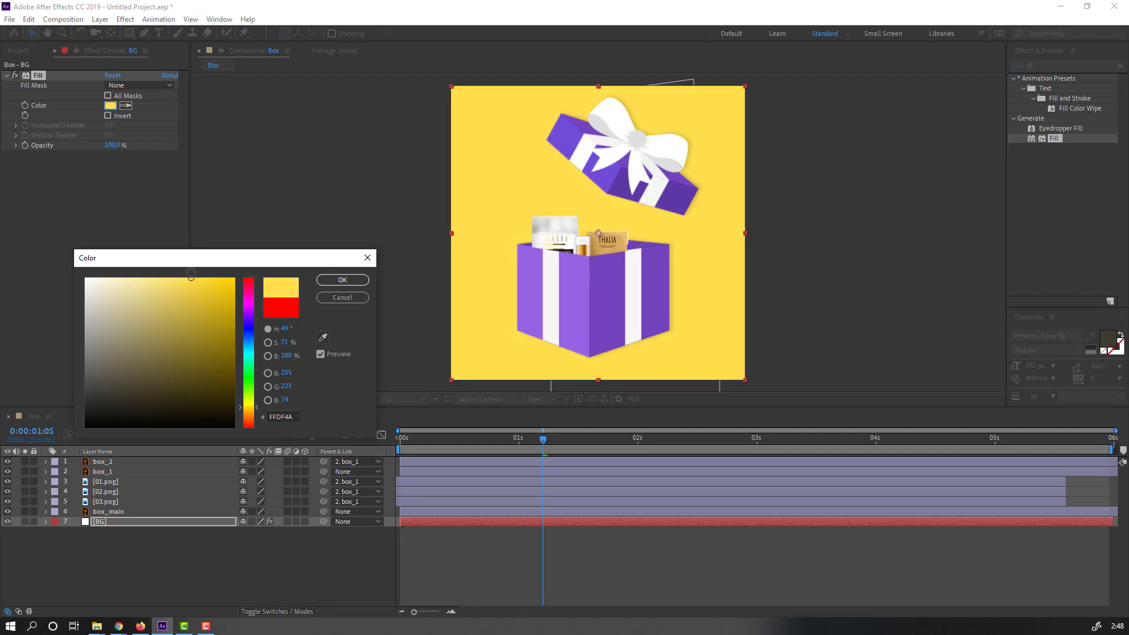
left_click_drag(253, 413, 252, 417)
left_click_drag(199, 295, 195, 272)
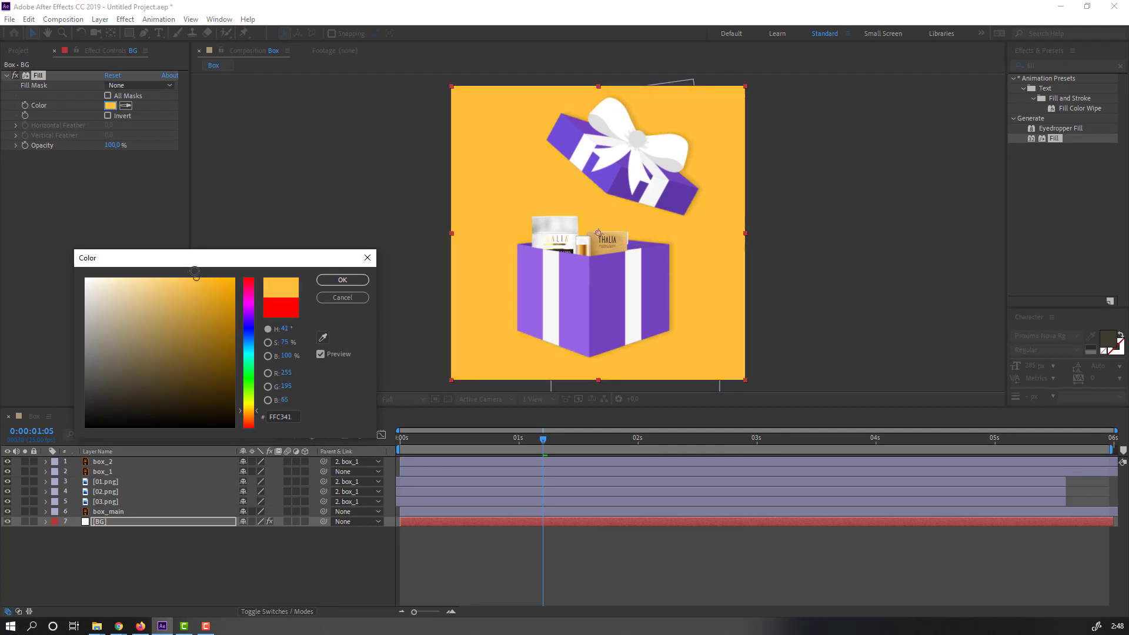
left_click(336, 280)
key("space")
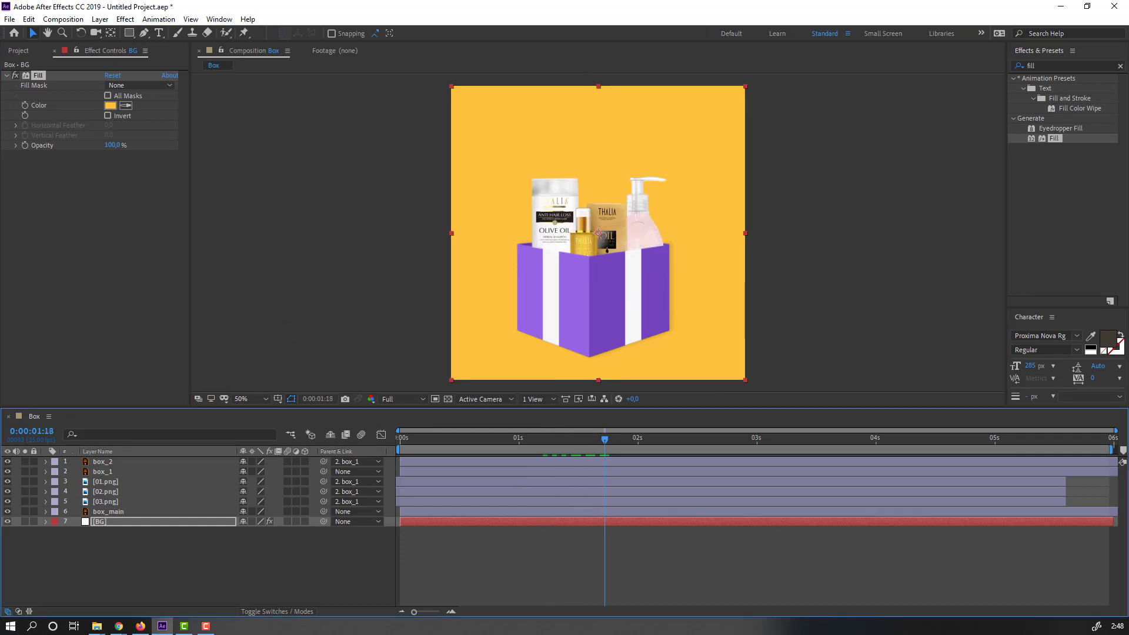
Step: At 0:00:01:16, add a paragraph text box above the products reading WEEKLY SALE
left_click_drag(457, 433, 595, 438)
left_click(319, 527)
left_click(157, 34)
left_click_drag(473, 95, 717, 157)
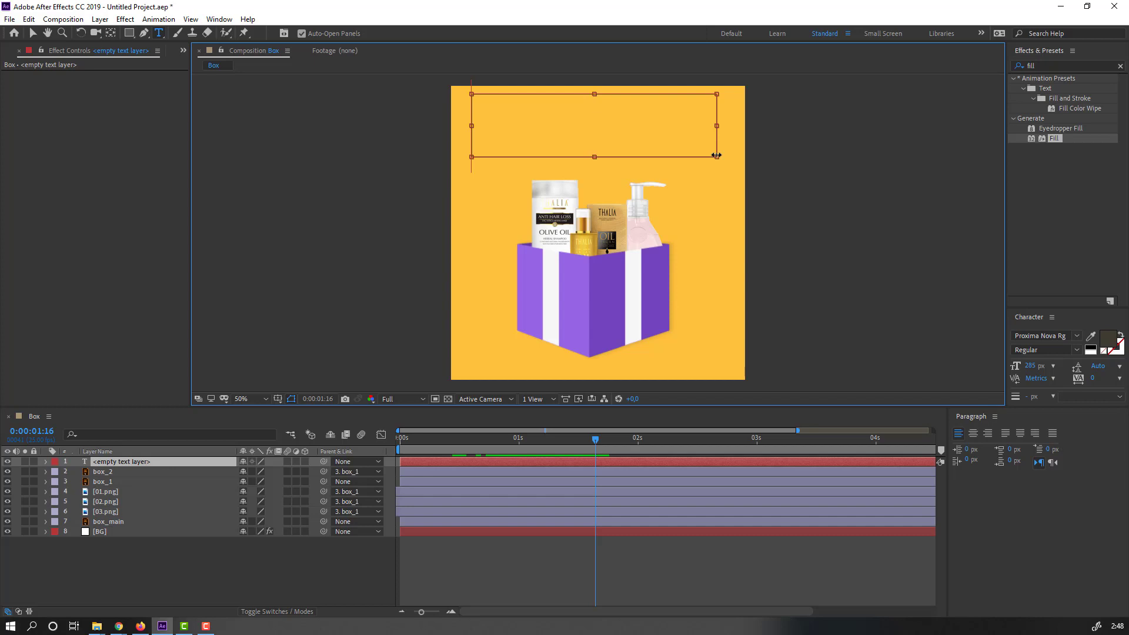
type("We")
key("BackSpace")
type("EEKLY")
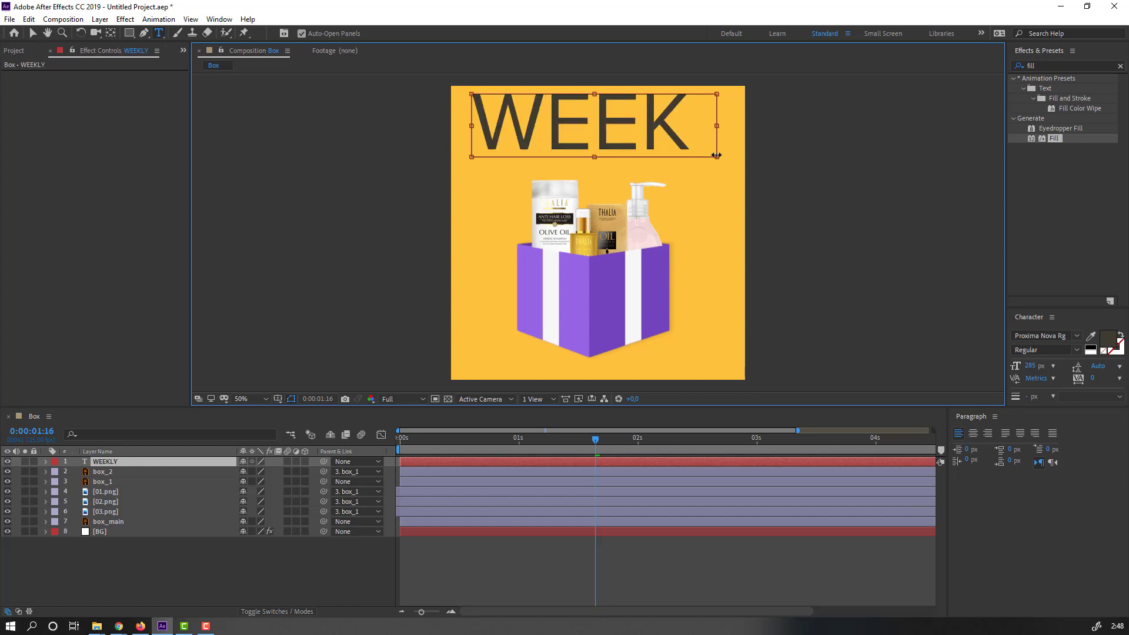
type(" SALE")
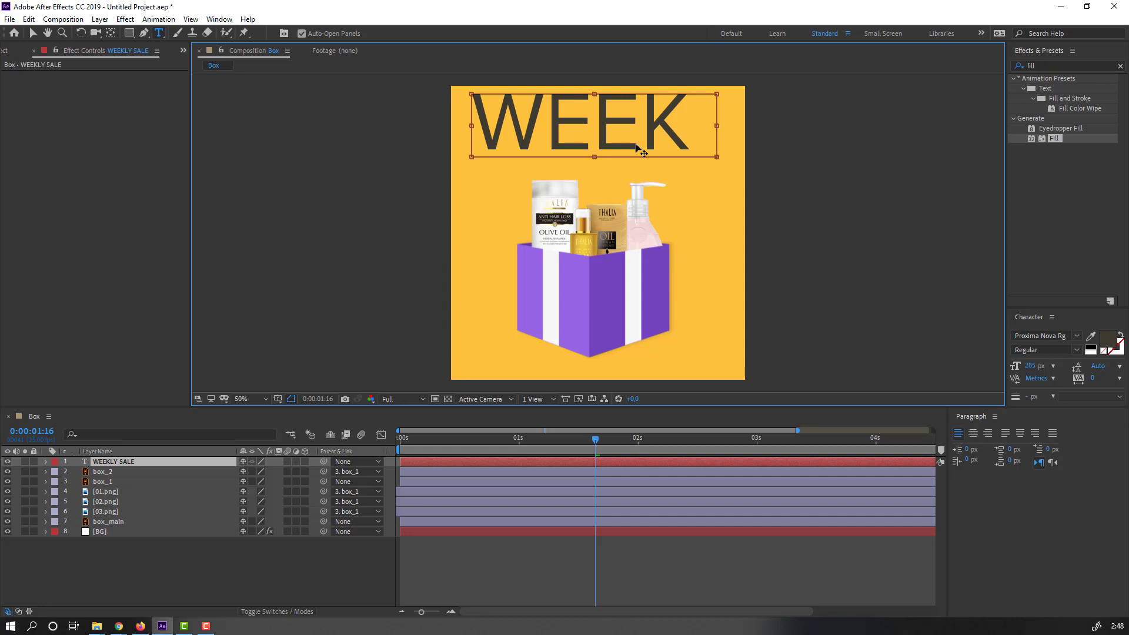
Step: Set the WEEKLY SALE text to Bold at 163 px and enlarge its text box to fit both words
key("ctrl+a")
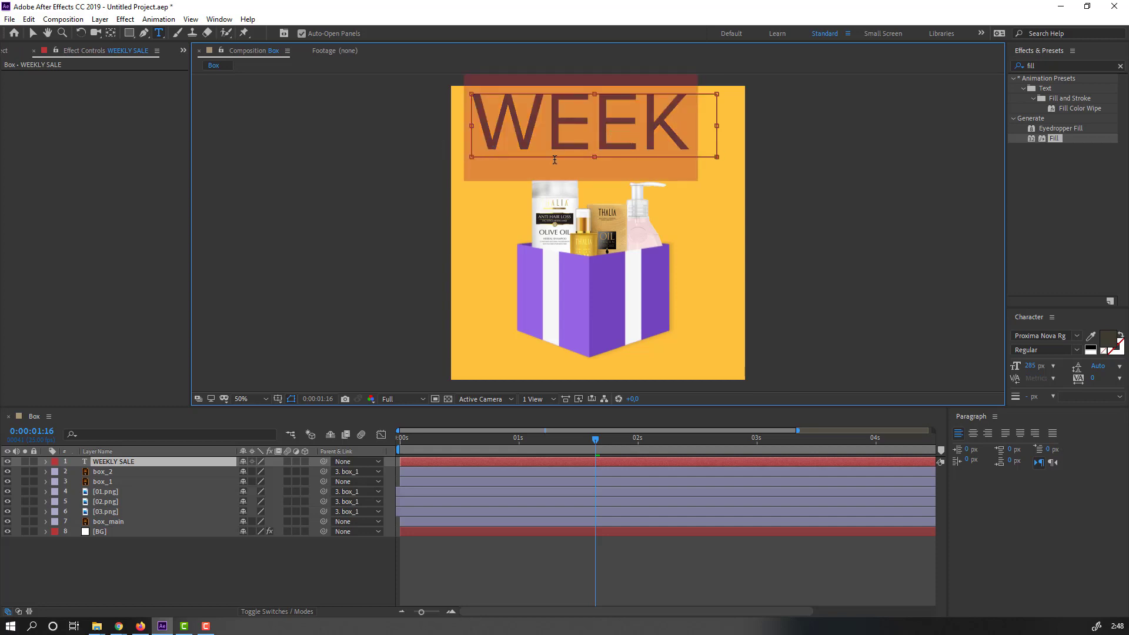
left_click_drag(1030, 365, 967, 375)
left_click(1078, 352)
left_click(1031, 377)
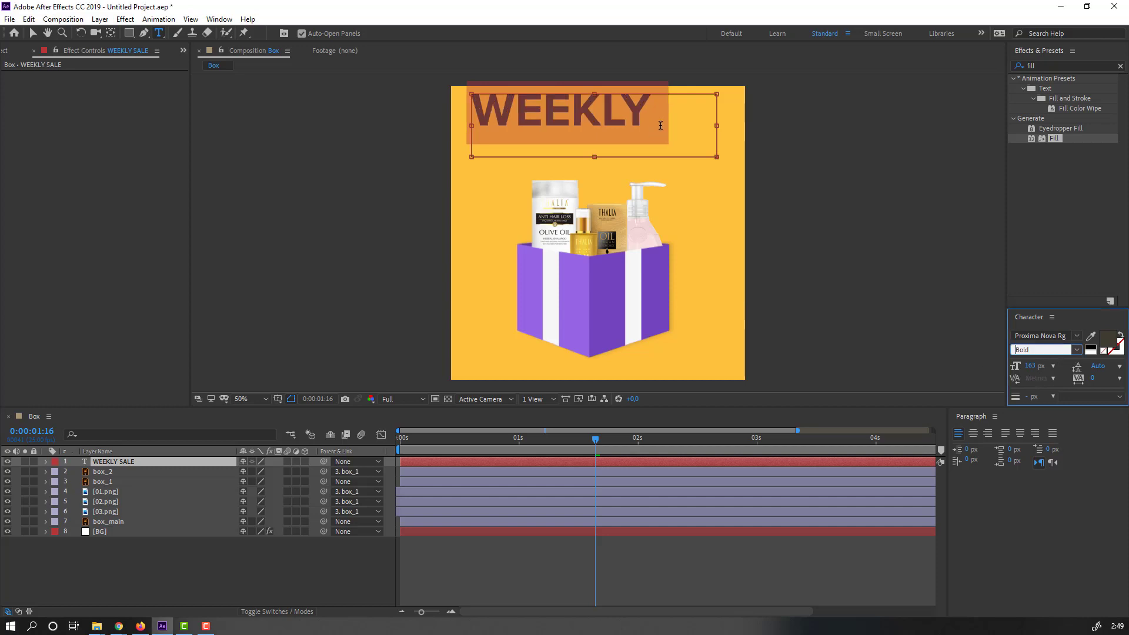
left_click_drag(718, 157, 727, 197)
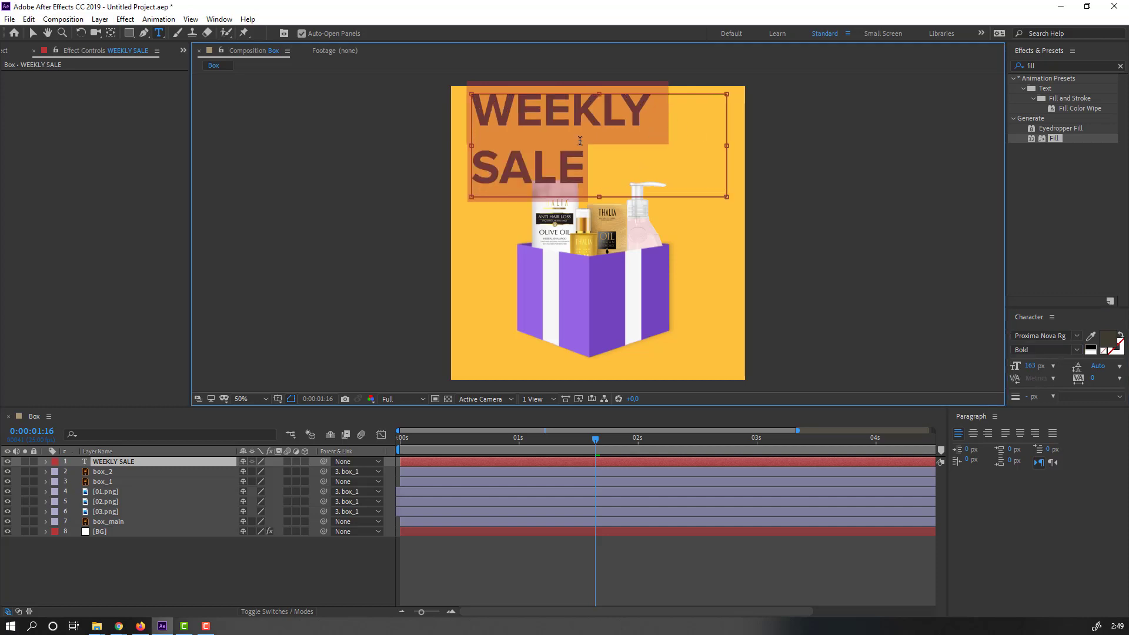
Step: Center the WEEKLY SALE paragraph and tighten its line spacing to 131 px
left_click(556, 144)
left_click_drag(461, 111, 623, 258)
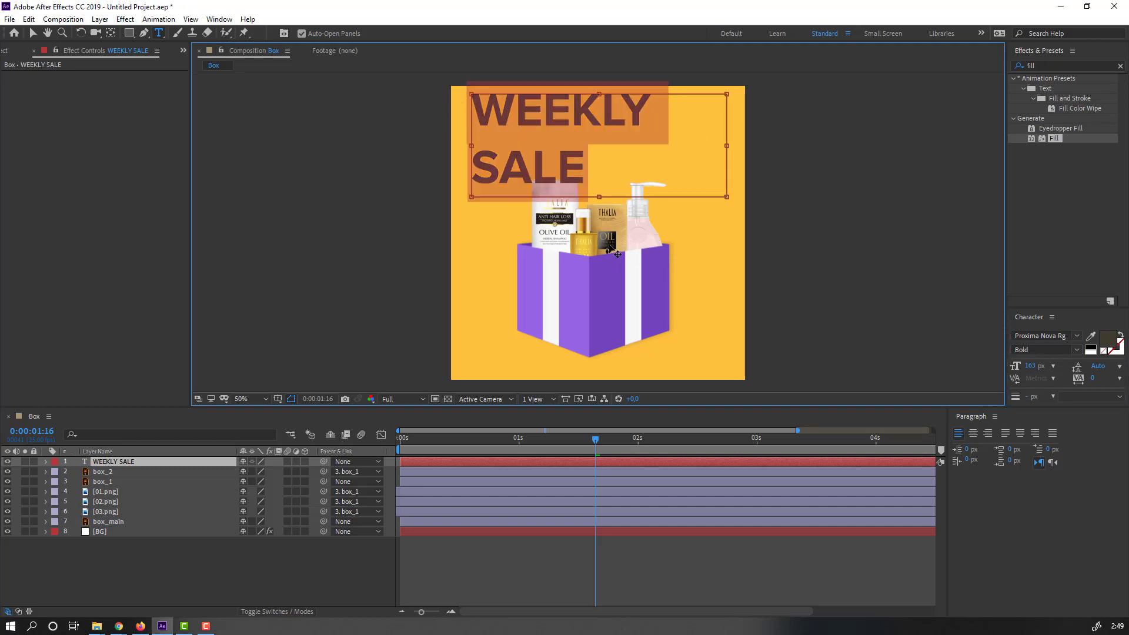
left_click(973, 433)
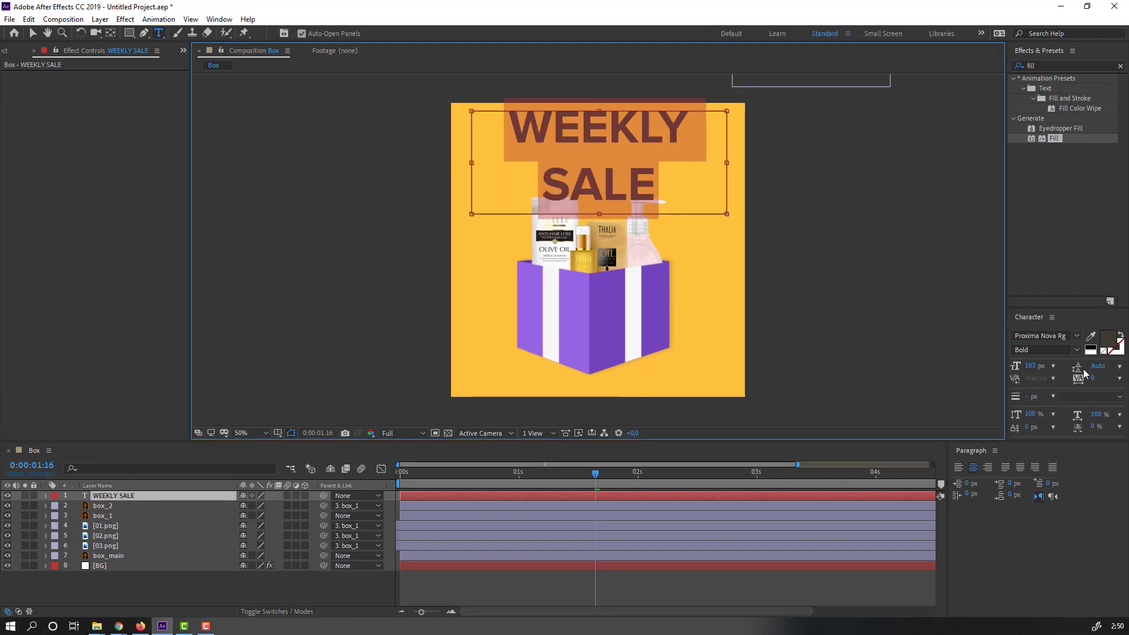
left_click_drag(1100, 371, 1125, 348)
left_click(546, 192)
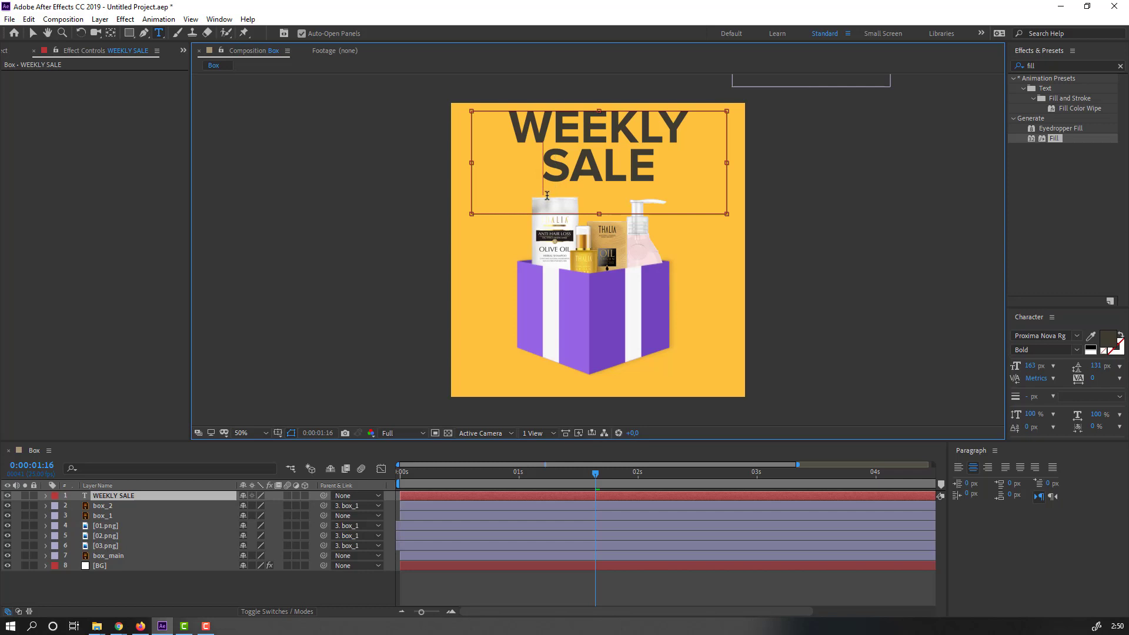
Step: Change the fill color of the WEEKLY SALE text to white
left_click(34, 34)
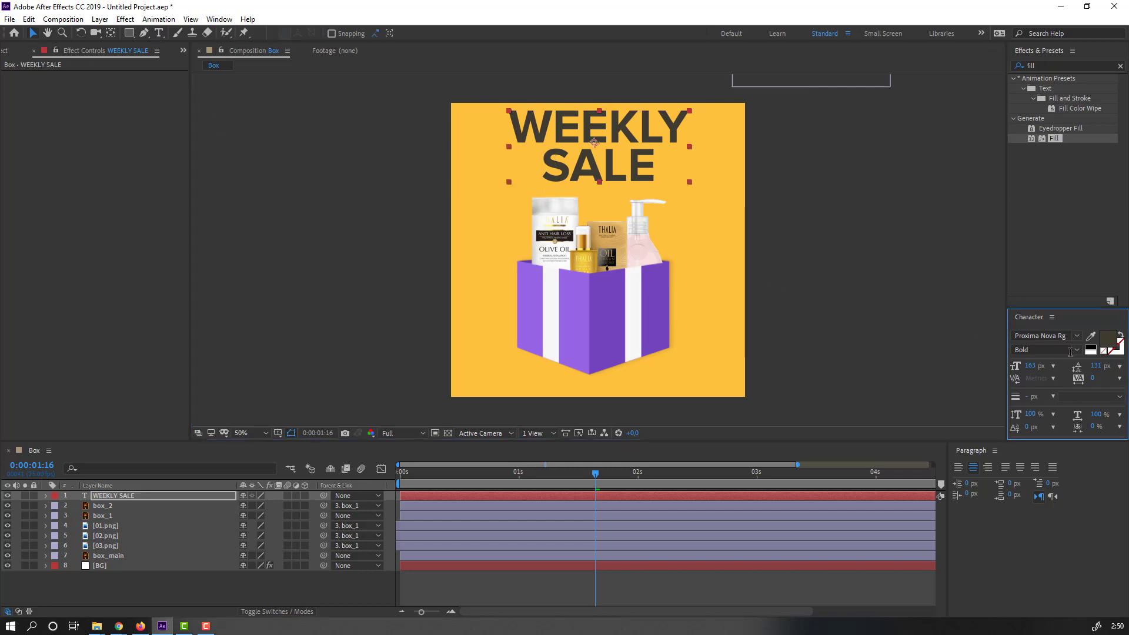
left_click(1108, 344)
left_click_drag(133, 294, 41, 261)
left_click(339, 281)
Step: Find the Drop Shadow effect and apply it to the WEEKLY SALE text
left_click_drag(1040, 66, 989, 75)
type("dr")
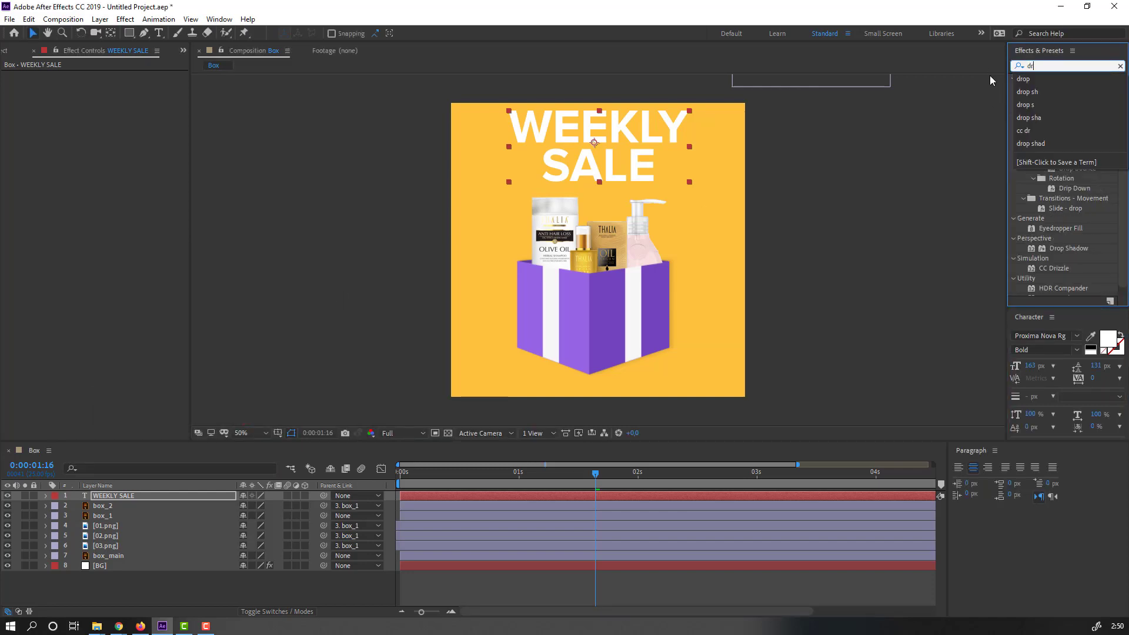
type("op sha")
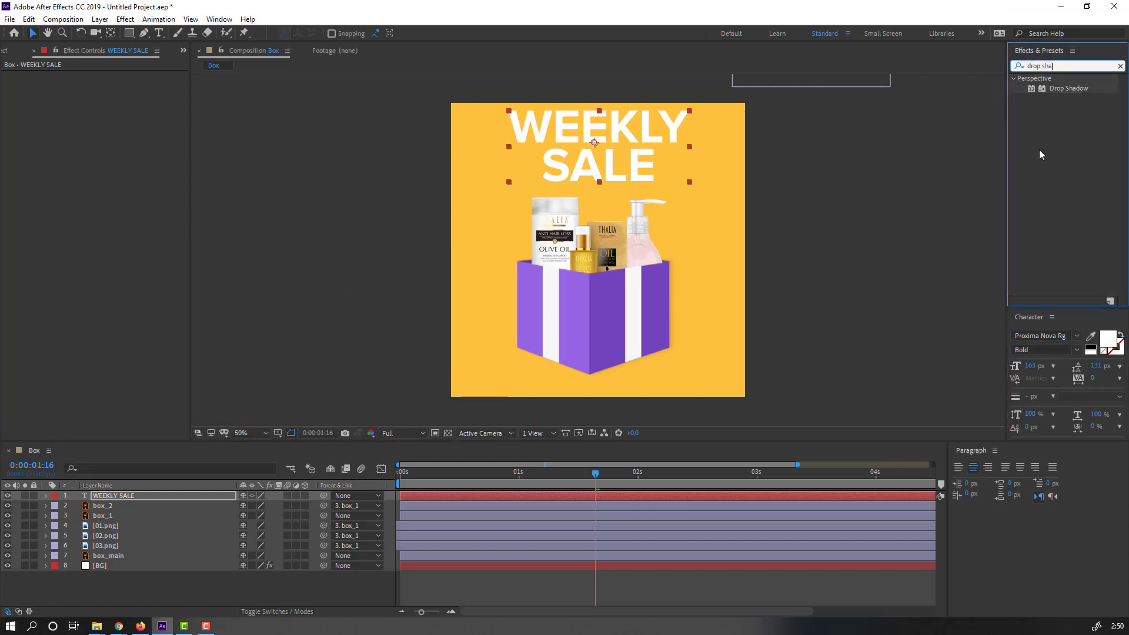
left_click_drag(883, 155, 553, 123)
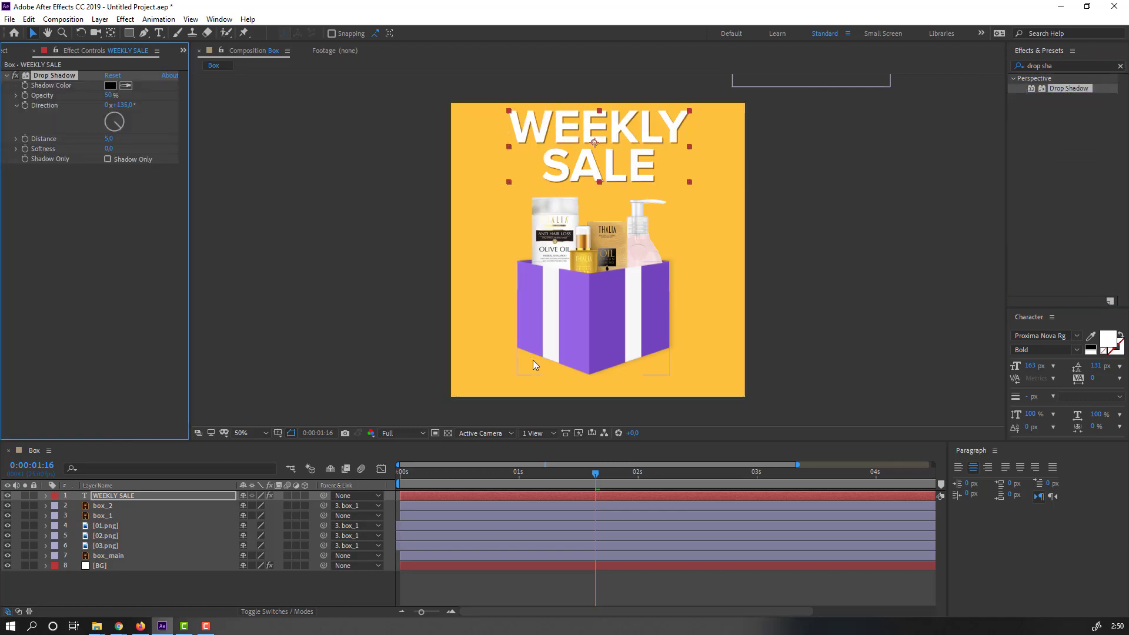
Step: Keyframe the WEEKLY SALE Position at 0:00:00:21, and at 0:00:00:07 set its Y position to -155 above the frame
left_click_drag(448, 479, 501, 475)
key("p")
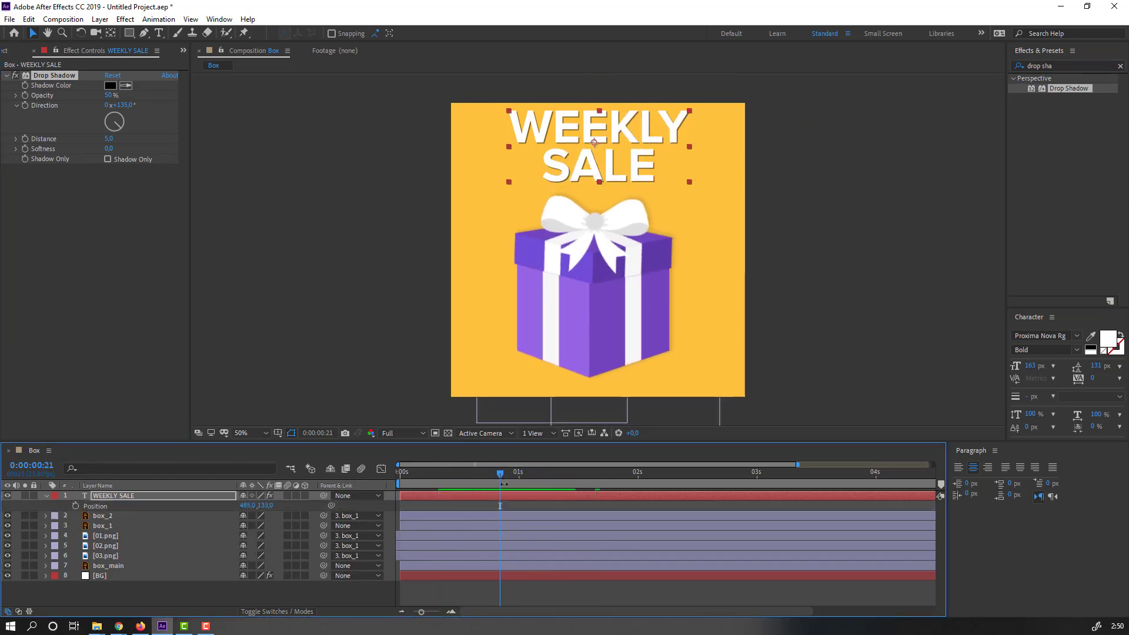
left_click(75, 506)
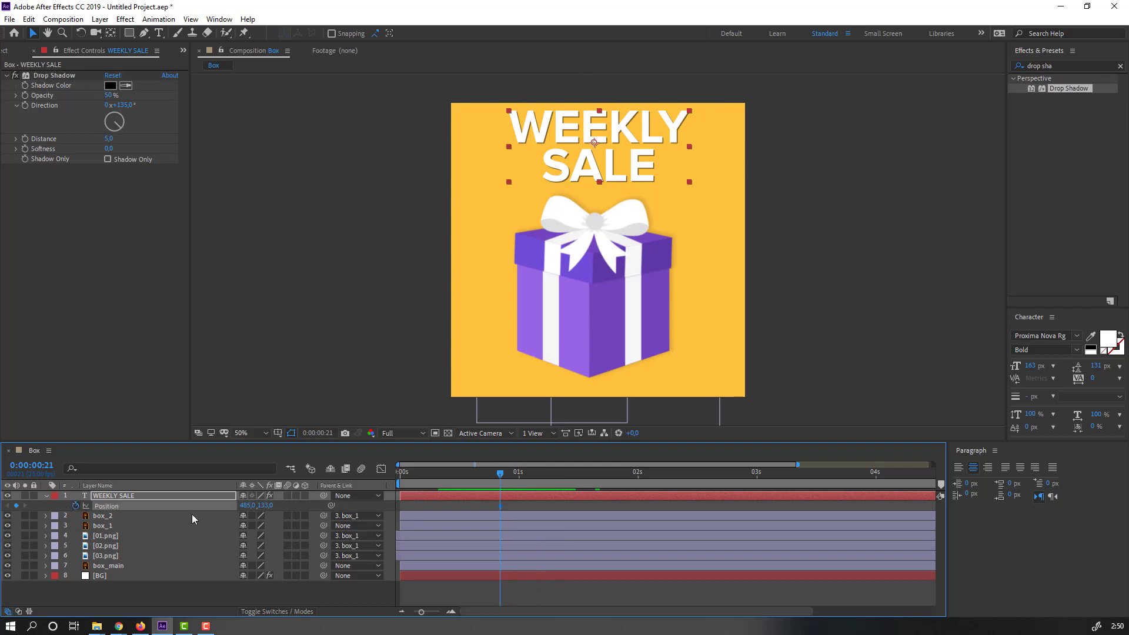
left_click_drag(490, 475, 433, 475)
left_click_drag(266, 506, 92, 513)
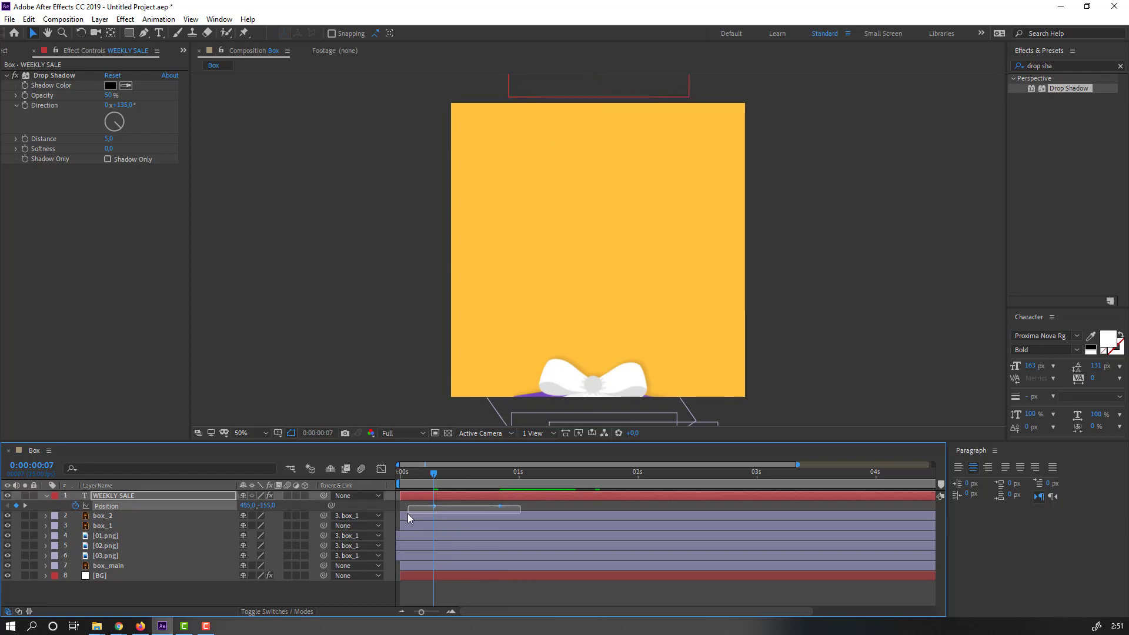
Step: Apply Easy Ease to the WEEKLY SALE Position keyframes and reshape their speed graph for a fast start and a gradual slowdown
right_click(434, 507)
mouse_move(494, 498)
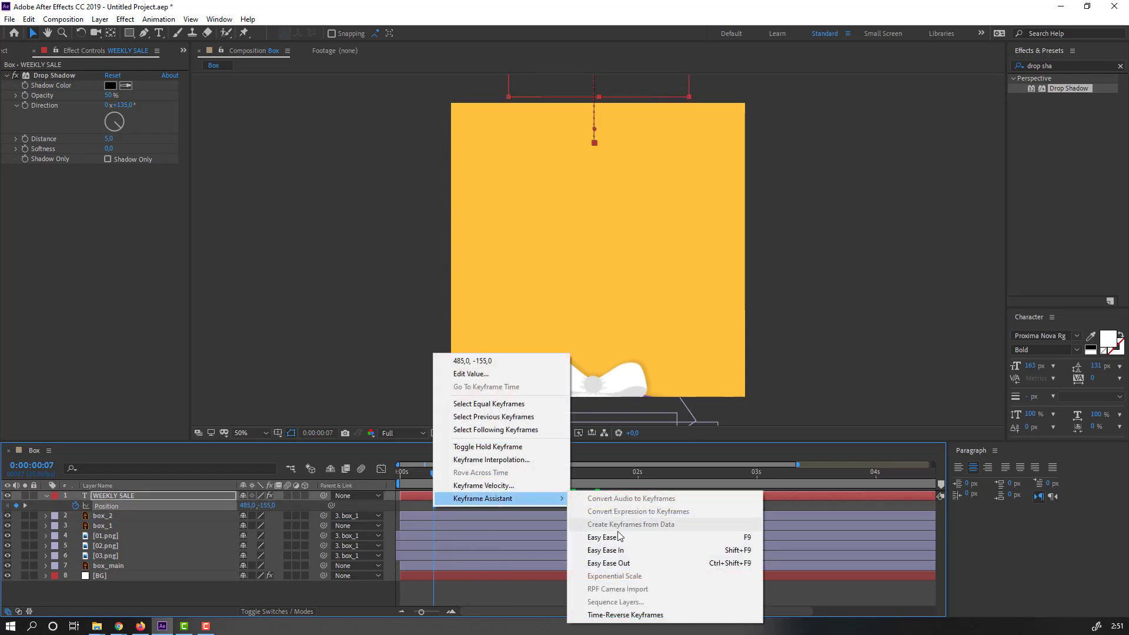
left_click(588, 537)
left_click(381, 469)
left_click_drag(519, 571, 473, 576)
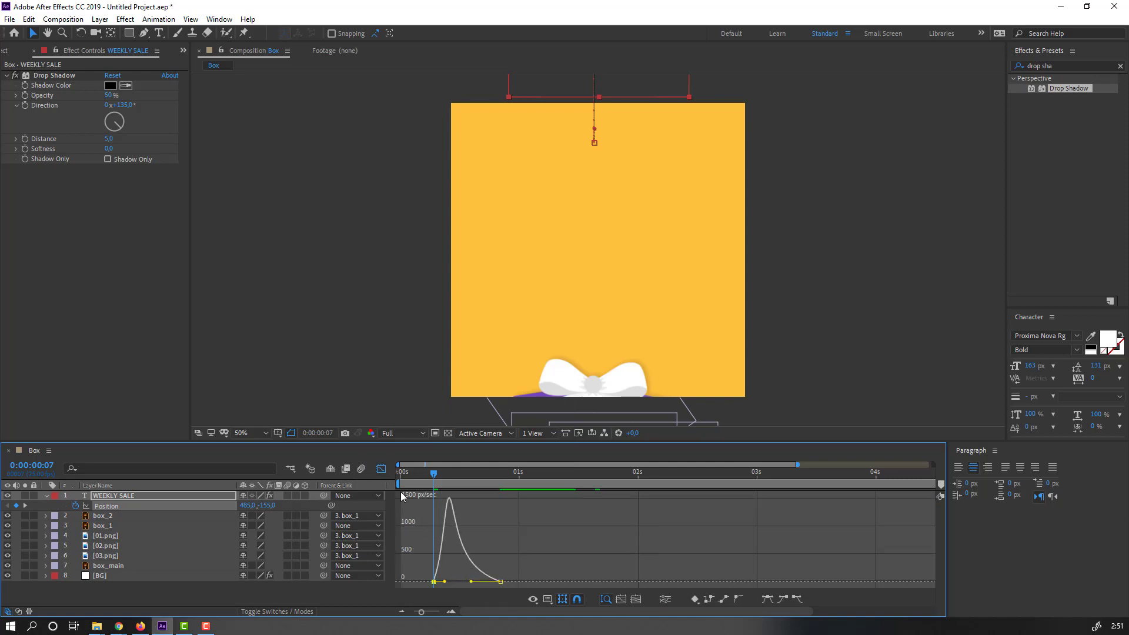
Step: Move the last WEEKLY SALE Position keyframe to 0:00:01:02 and preview the slower title drop
left_click(381, 468)
left_click_drag(518, 510, 532, 510)
key("space")
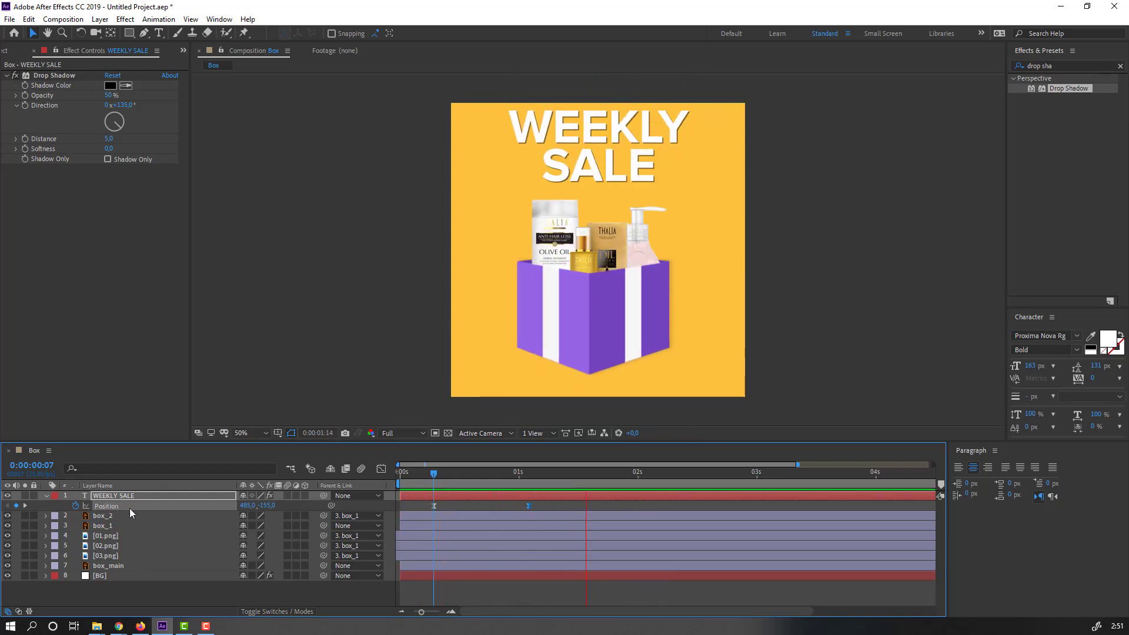
Step: Move the WEEKLY SALE layer directly below box_2 so the lid passes in front of the title, and preview it
left_click_drag(449, 475, 491, 475)
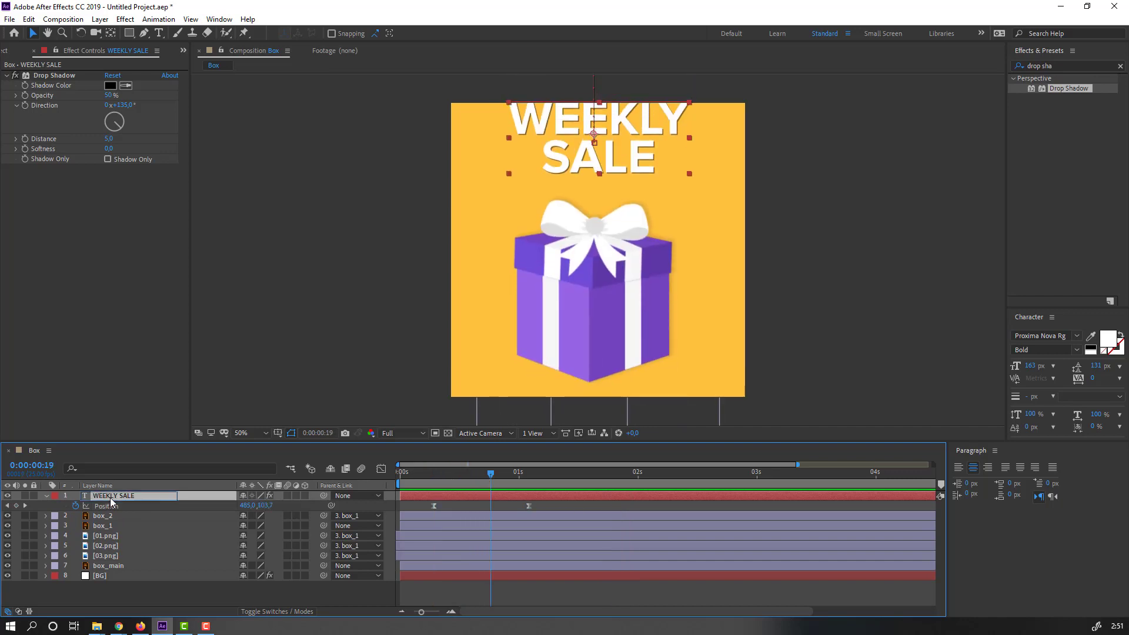
left_click_drag(110, 501, 125, 522)
key("space")
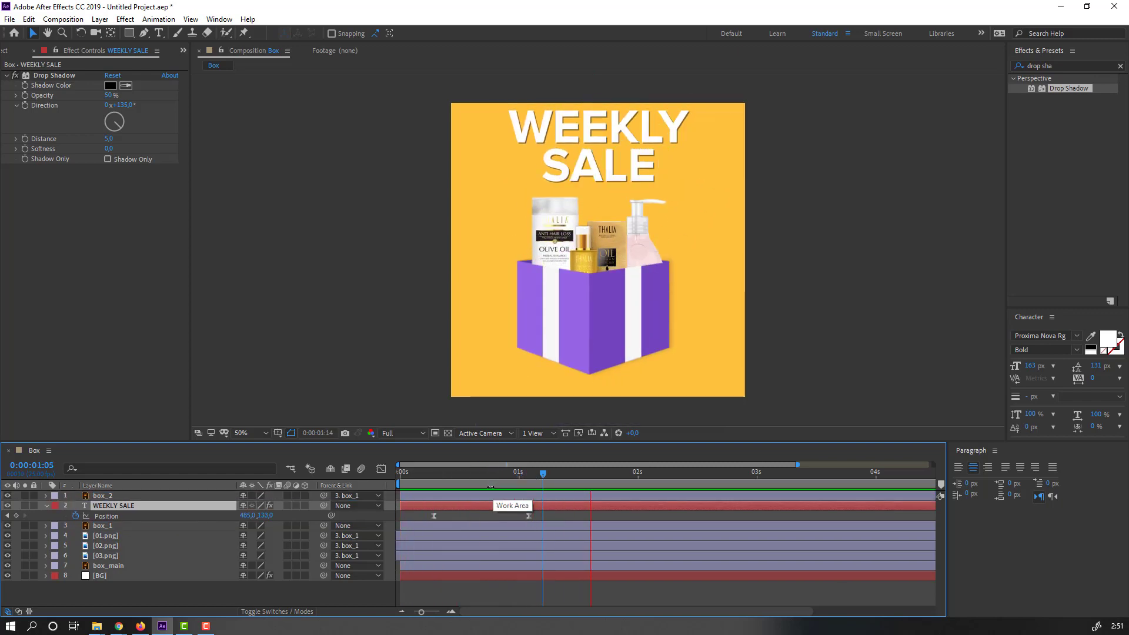
key("comma")
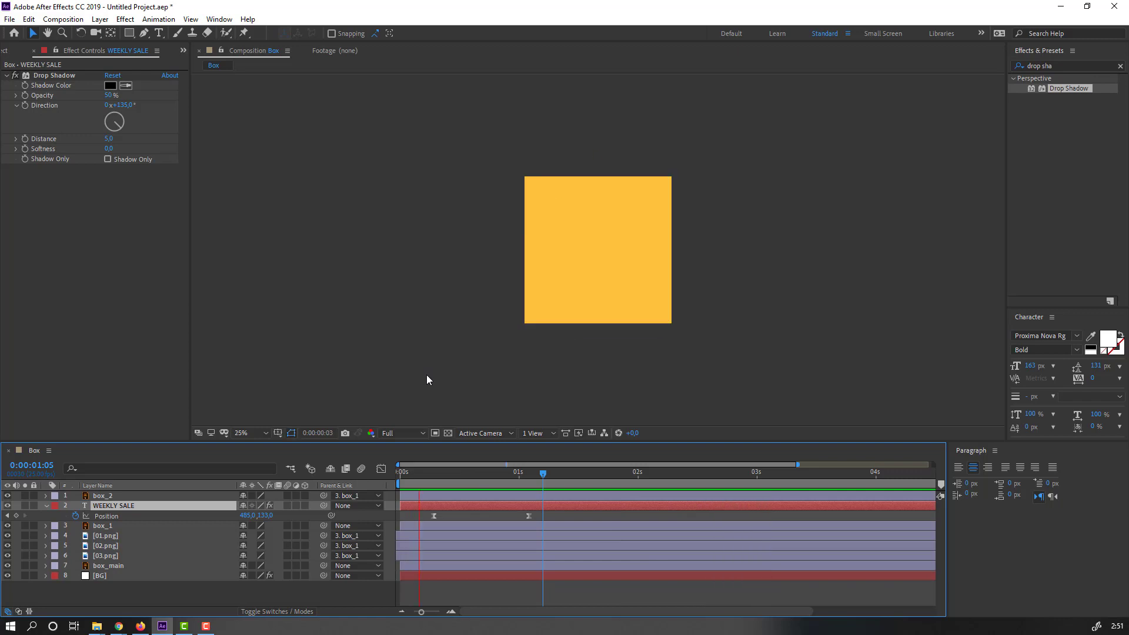
key("space")
left_click(235, 600)
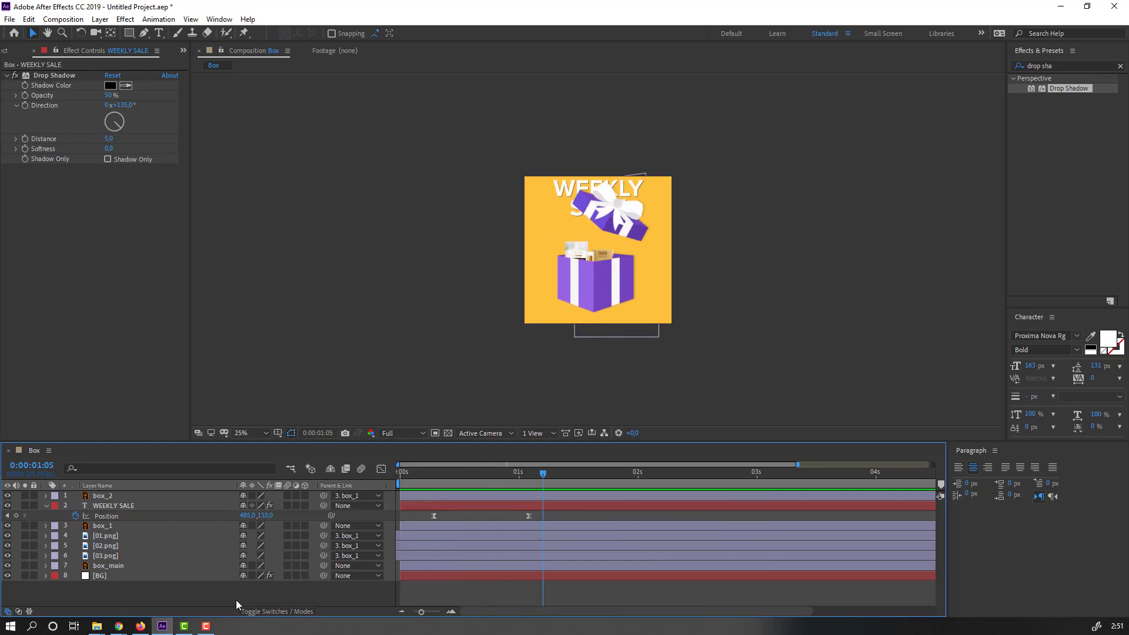
Step: Draw a rectangle shape as a border just inside the edges of the composition
mouse_move(126, 35)
left_mouse_down()
mouse_move(178, 54)
mouse_move(160, 50)
mouse_move(177, 33)
left_mouse_up()
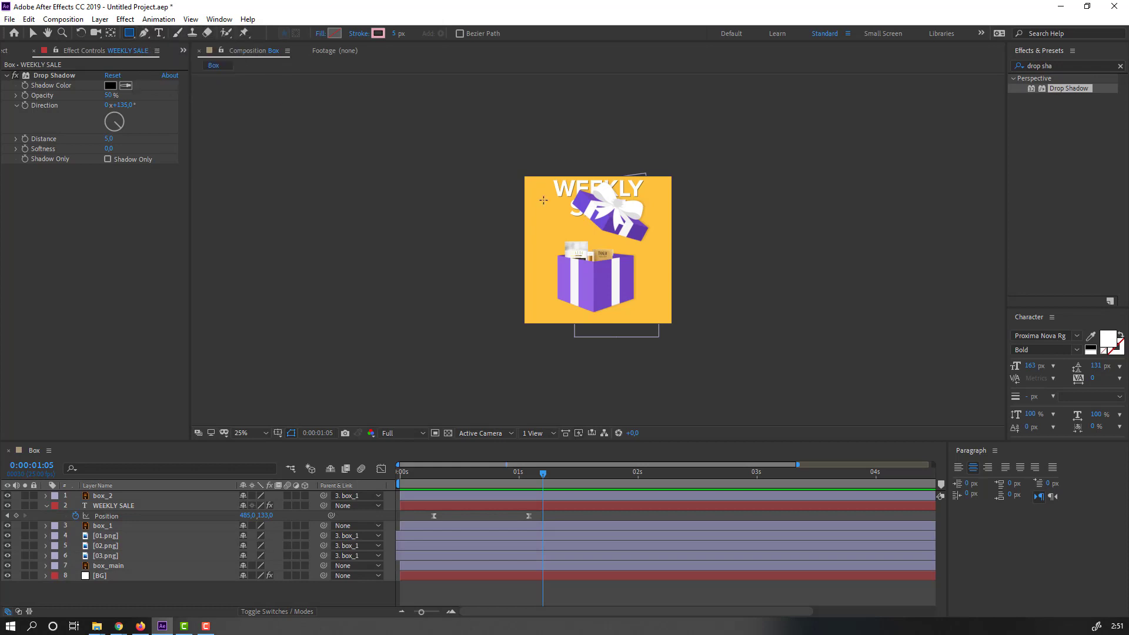
key("period")
left_click_drag(542, 473, 609, 473)
mouse_move(457, 108)
left_mouse_down()
mouse_move(591, 213)
mouse_move(720, 342)
mouse_move(741, 392)
left_mouse_up()
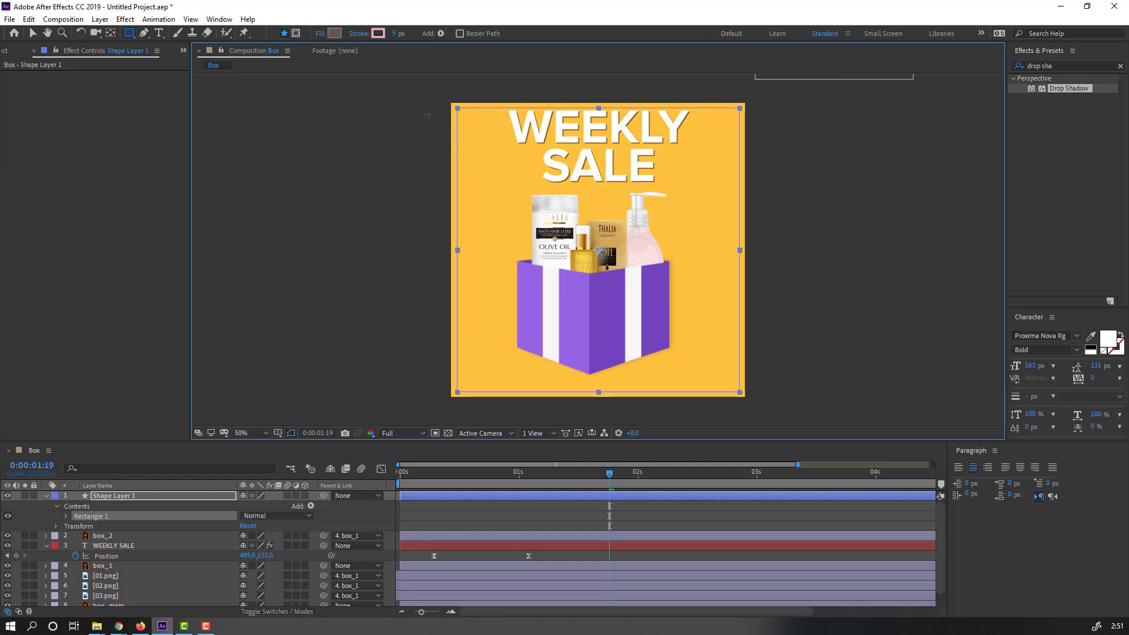
Step: Change the border rectangle's stroke color to white, FFFFFF
left_click(377, 33)
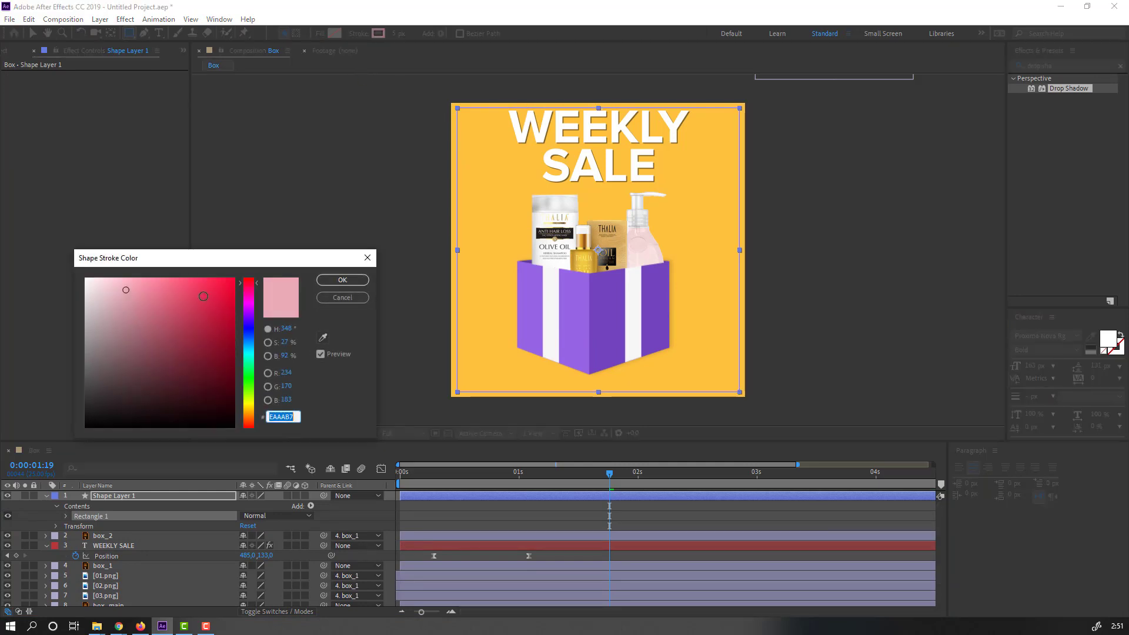
type("FFFFFF")
left_click(342, 280)
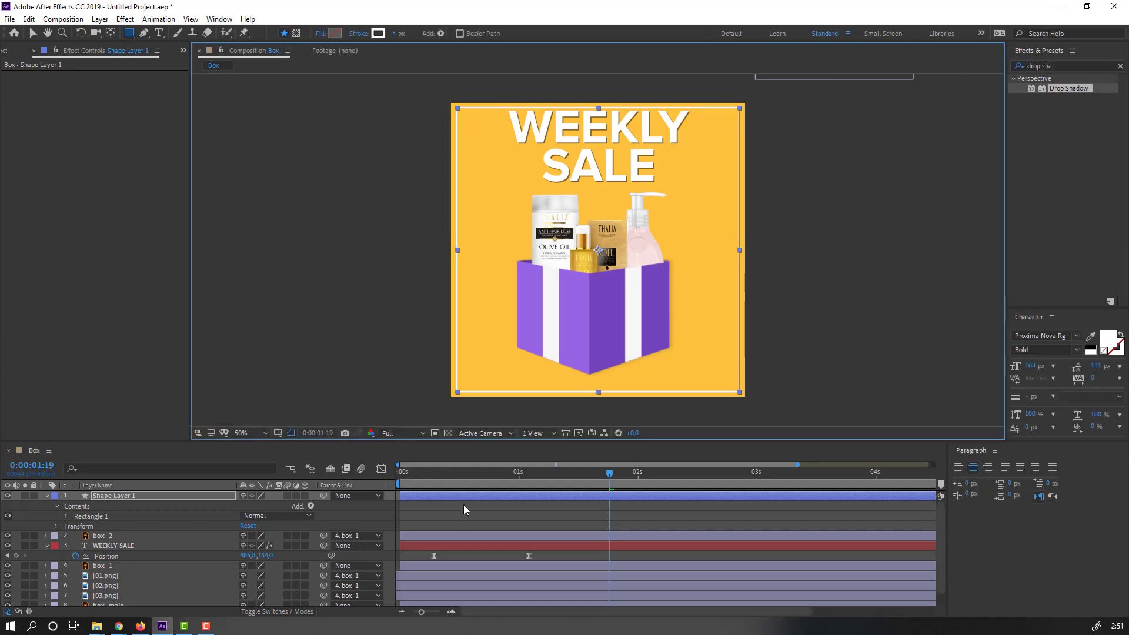
left_click(463, 510)
left_click(33, 33)
left_click(161, 496)
Step: At the 0:00:01:02 Position keyframe, lower the WEEKLY SALE text to a Y position of 157
left_click(124, 546)
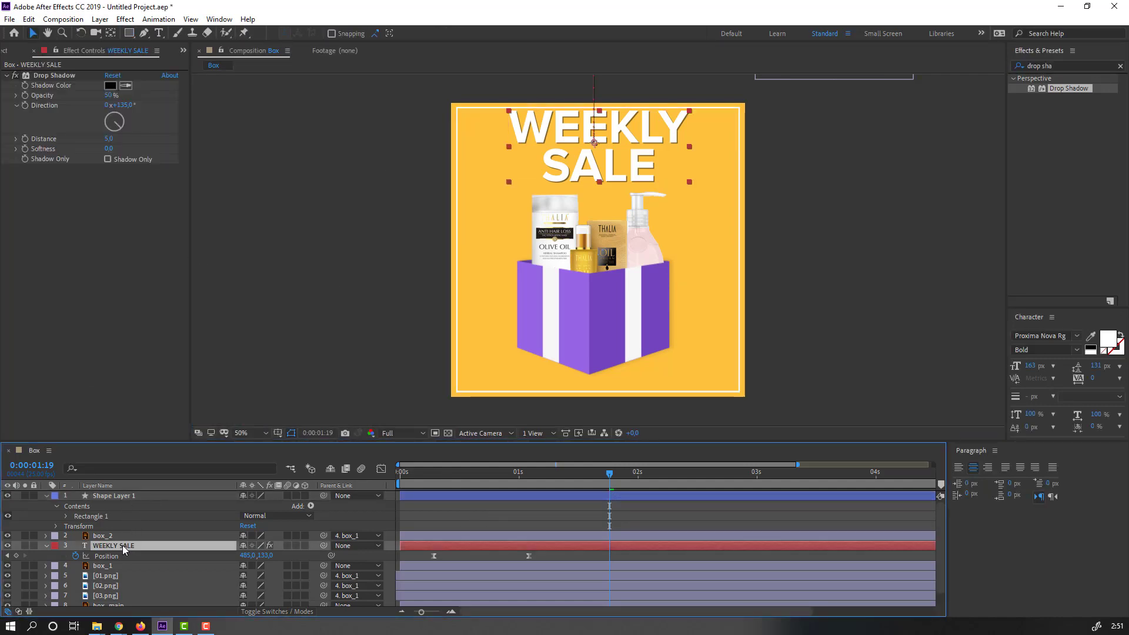
mouse_move(515, 481)
left_mouse_down()
mouse_move(560, 480)
mouse_move(528, 481)
left_mouse_up()
left_click_drag(262, 556, 475, 518)
mouse_move(529, 481)
left_mouse_down()
mouse_move(637, 481)
mouse_move(530, 483)
left_mouse_up()
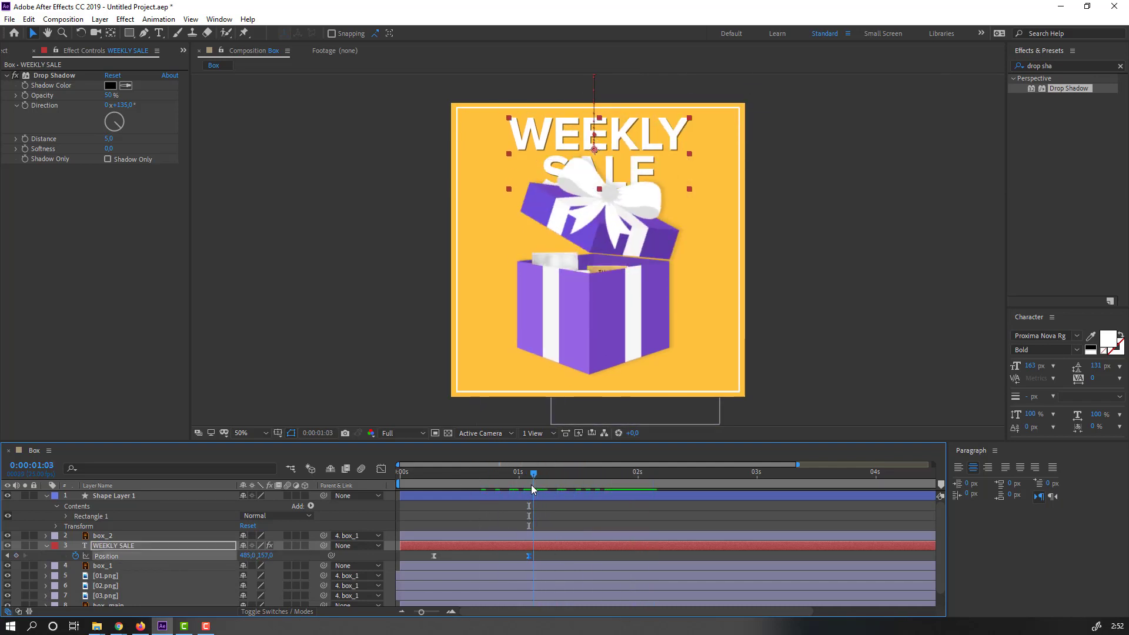
Step: Scale the WEEKLY SALE text to 90%
key("s")
left_click(258, 555)
type("9")
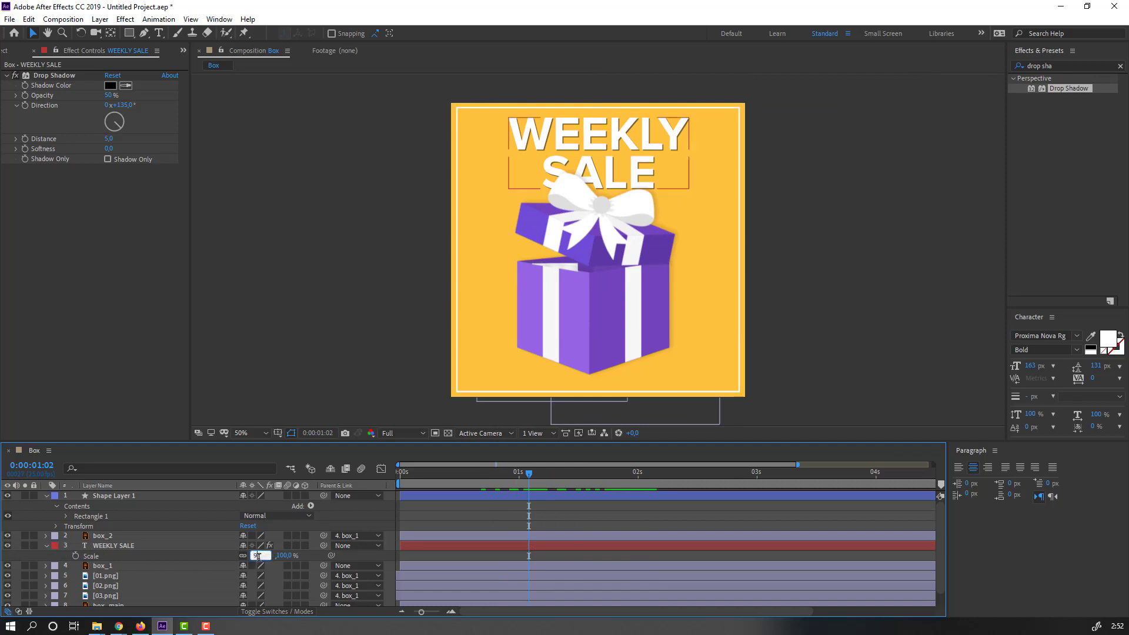
type("0,0,90,0")
key("Return")
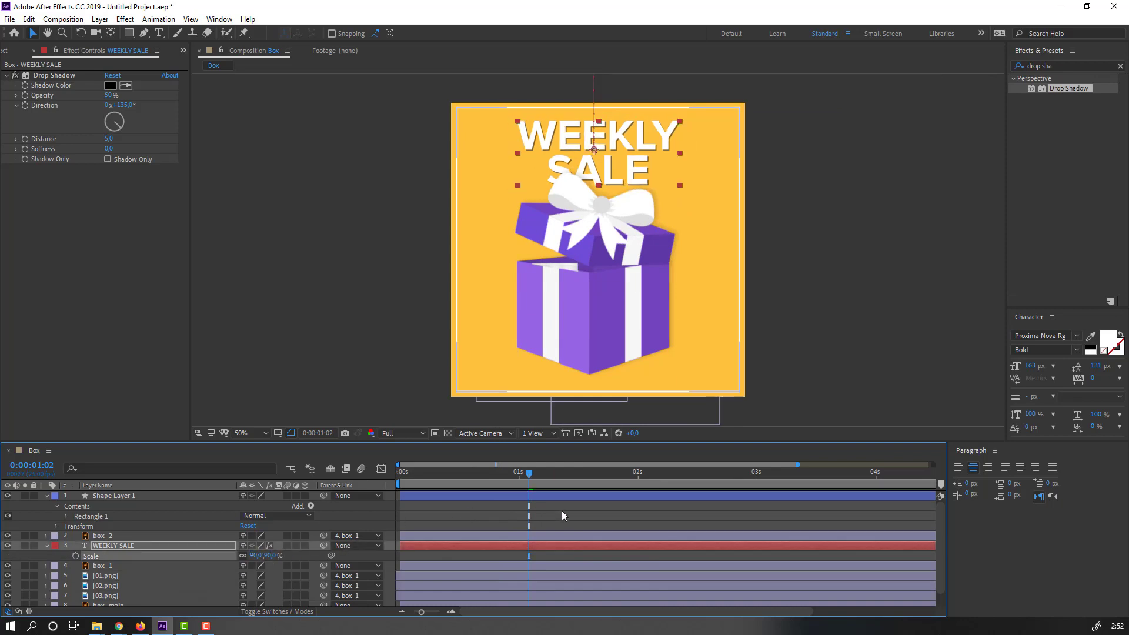
Step: Show the WEEKLY SALE Position keyframes and play back the animation to check the title, border and products
key("p")
left_click_drag(529, 476, 669, 475)
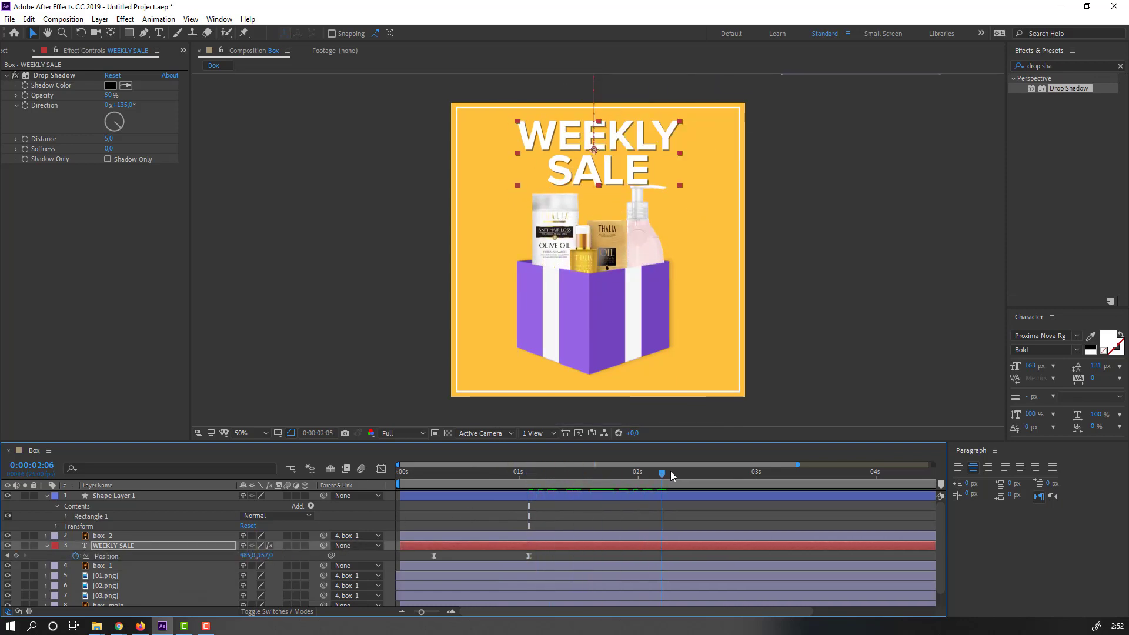
key("space")
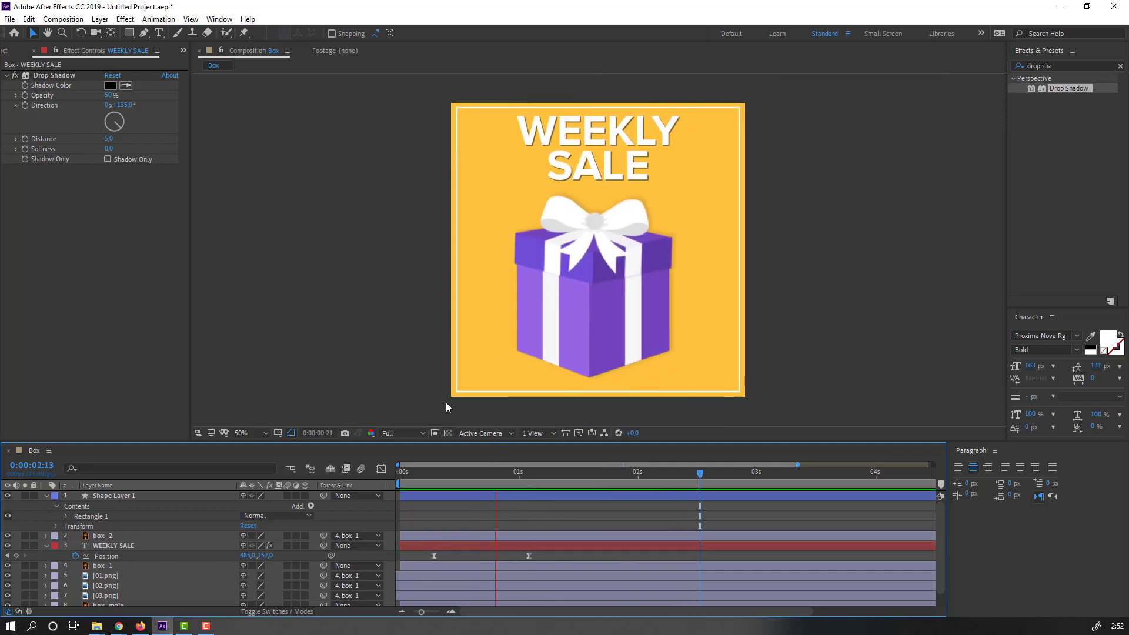
key("comma")
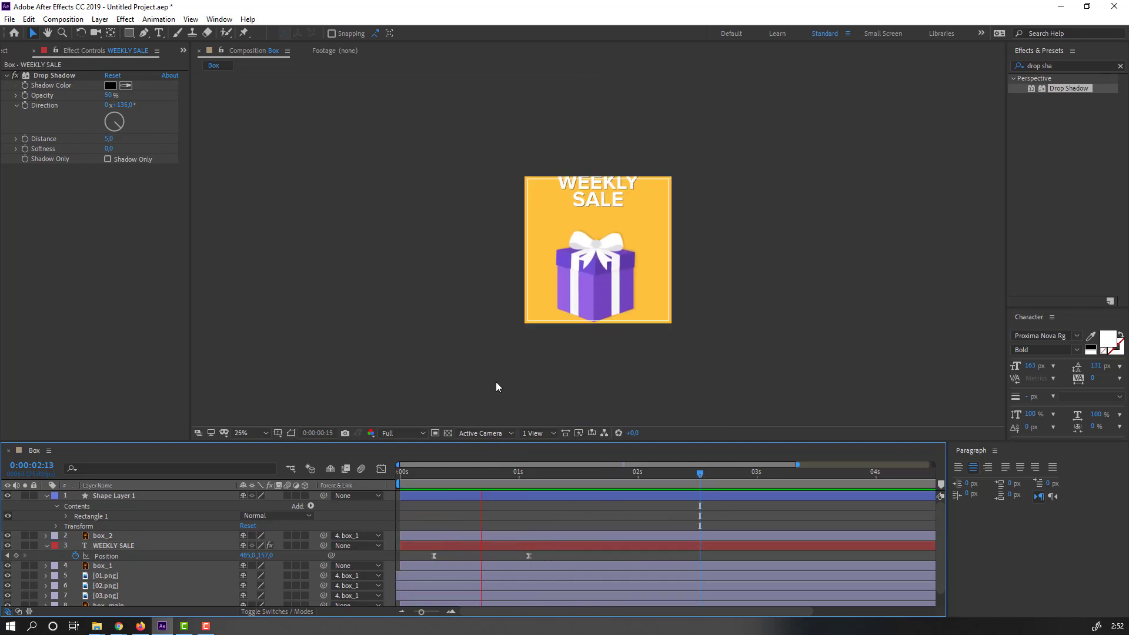
key("period")
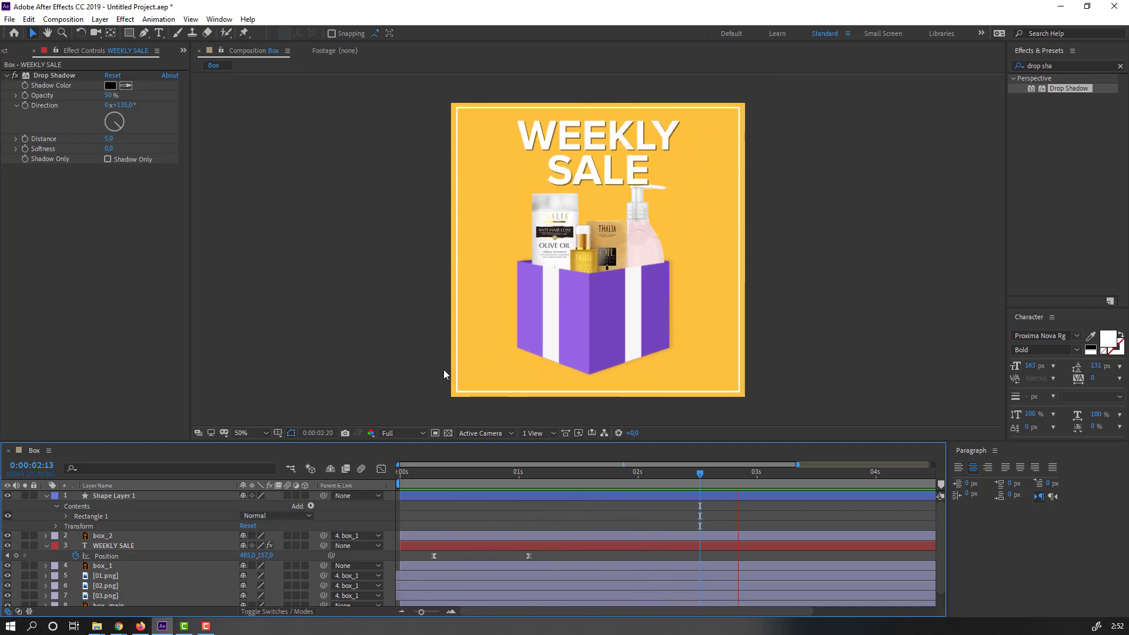
key("space")
Step: Collapse the expanded layer properties and replay the finished gift box animation
left_click(47, 499)
key("space")
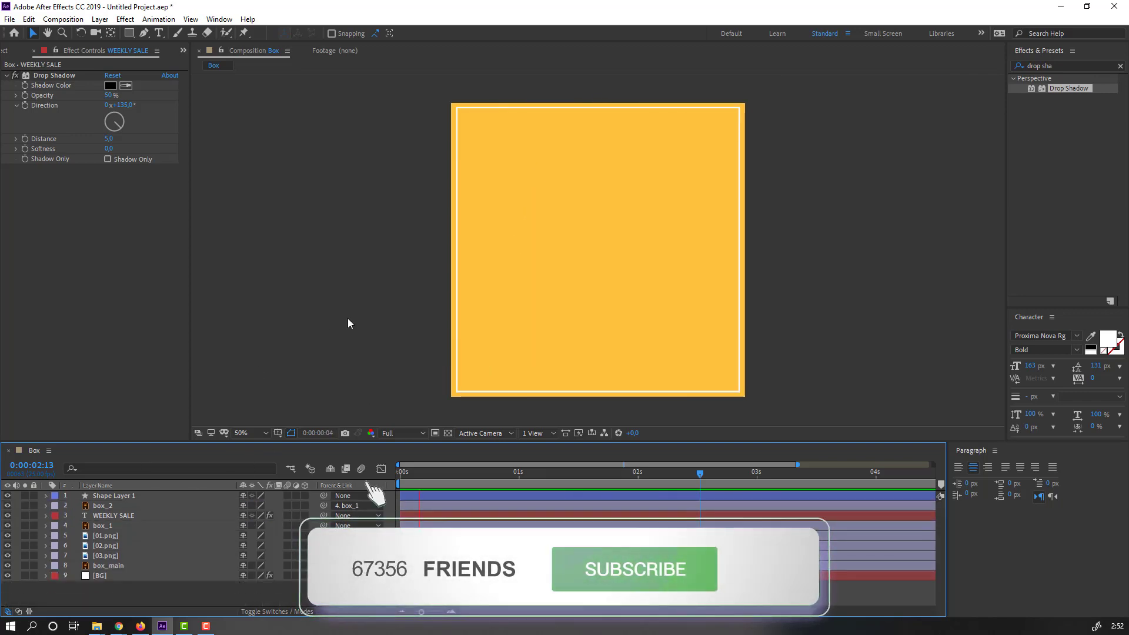
key("comma")
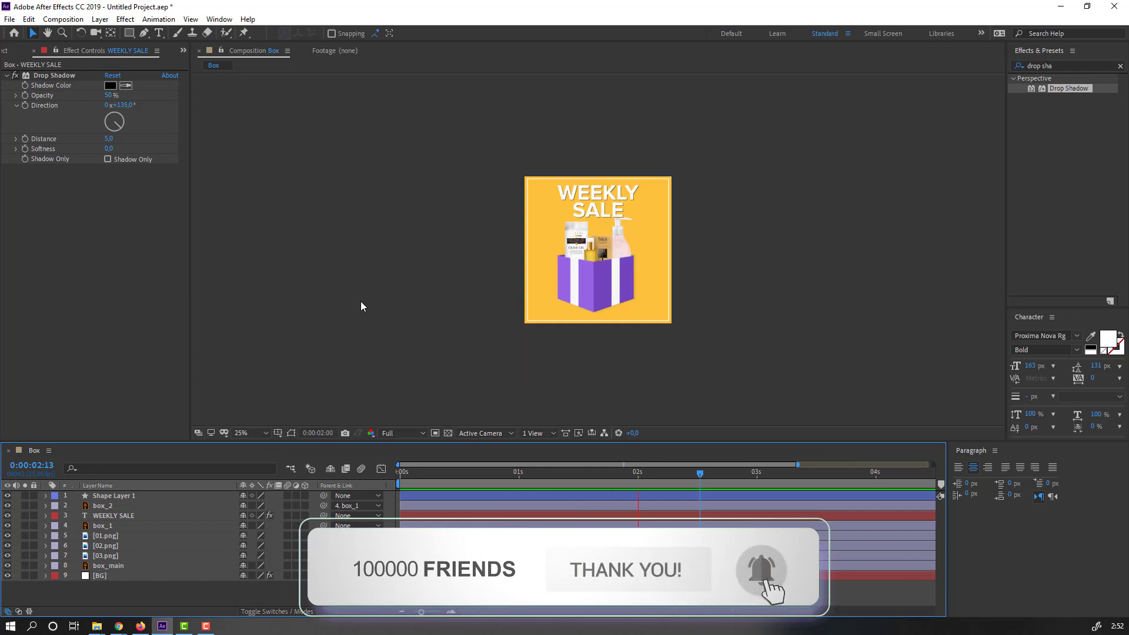